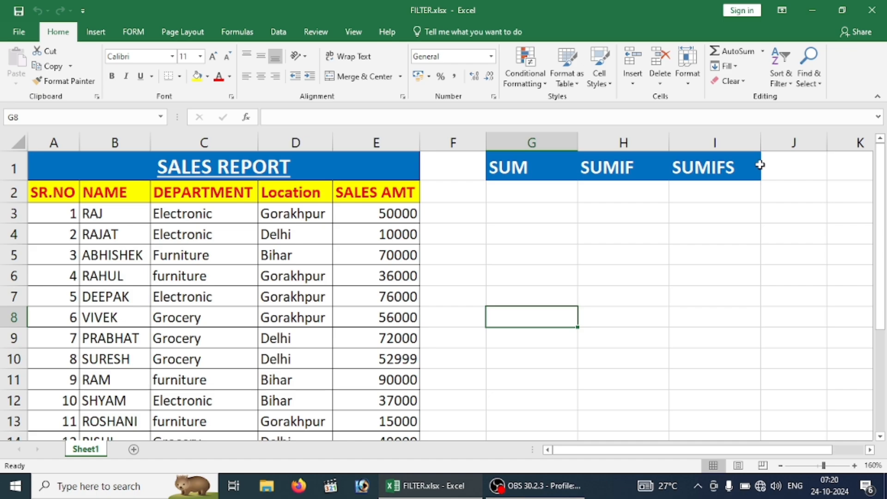
# Enter "grand total" in D20 under the last row of the sales table and make it bold.
pyautogui.press('Down')
pyautogui.press('Down')
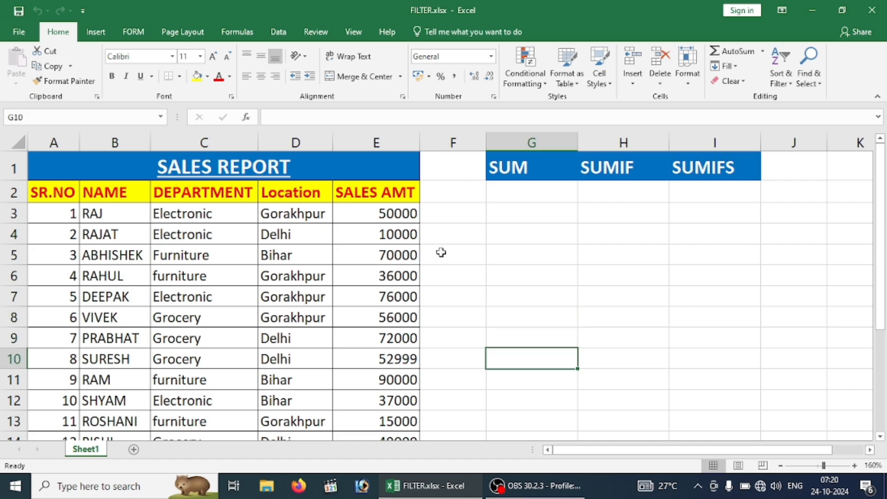
pyautogui.click(390, 214)
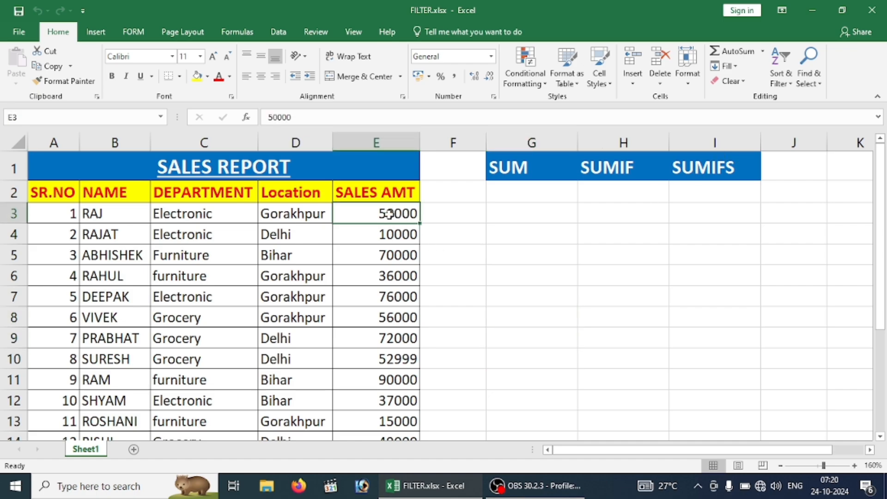
pyautogui.press('Down')
pyautogui.press('Down')
pyautogui.press('Down')
pyautogui.press('Down')
pyautogui.press('Down')
pyautogui.press('Down')
pyautogui.press('Down')
pyautogui.press('Down')
pyautogui.press('Down')
pyautogui.press('Down')
pyautogui.press('Down')
pyautogui.press('Down')
pyautogui.press('Down')
pyautogui.press('Down')
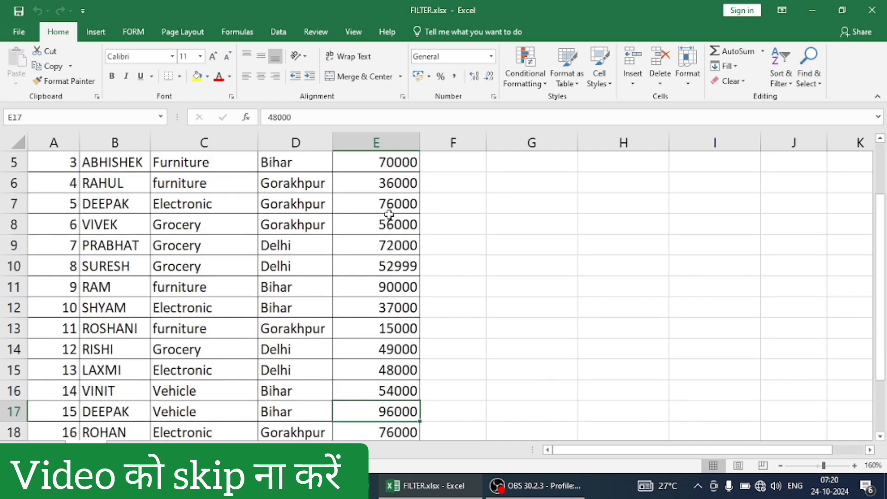
pyautogui.press('Down')
pyautogui.press('Down')
pyautogui.press('Down')
pyautogui.press('Down')
pyautogui.press('Down')
pyautogui.press('Down')
pyautogui.press('Up')
pyautogui.press('Up')
pyautogui.press('Up')
pyautogui.press('Left')
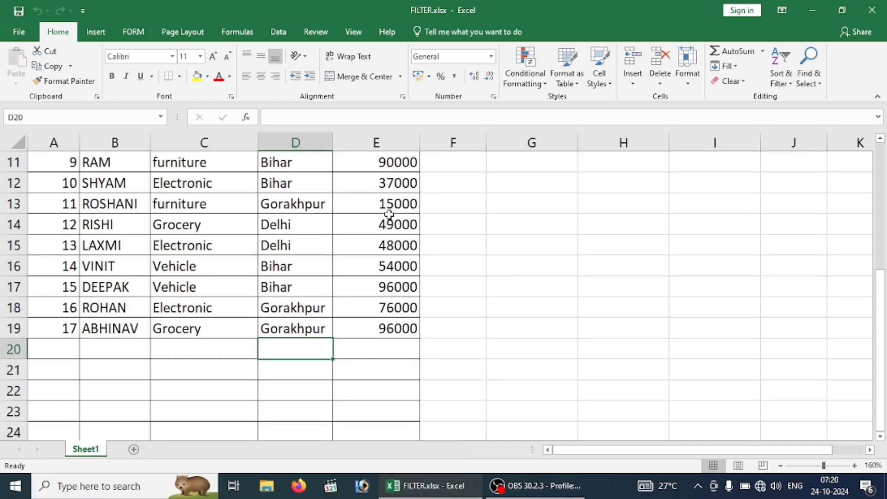
pyautogui.write('grand t')
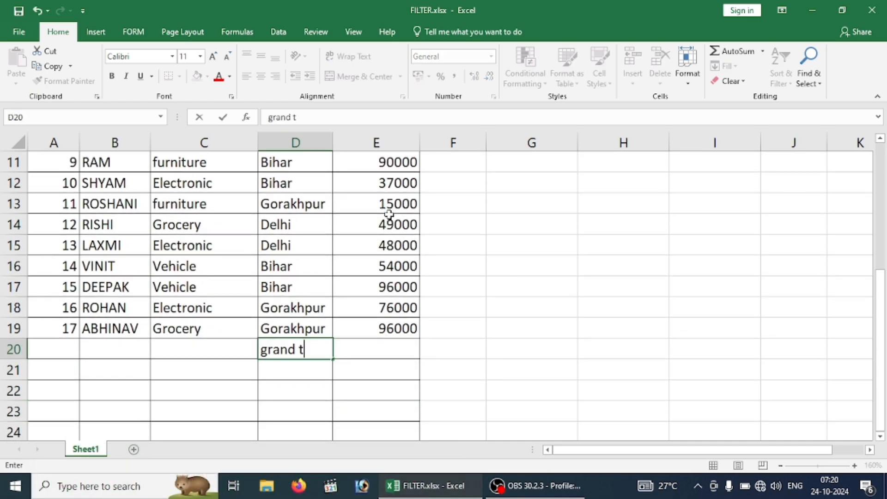
pyautogui.write('otal')
pyautogui.click(506, 279)
pyautogui.click(315, 353)
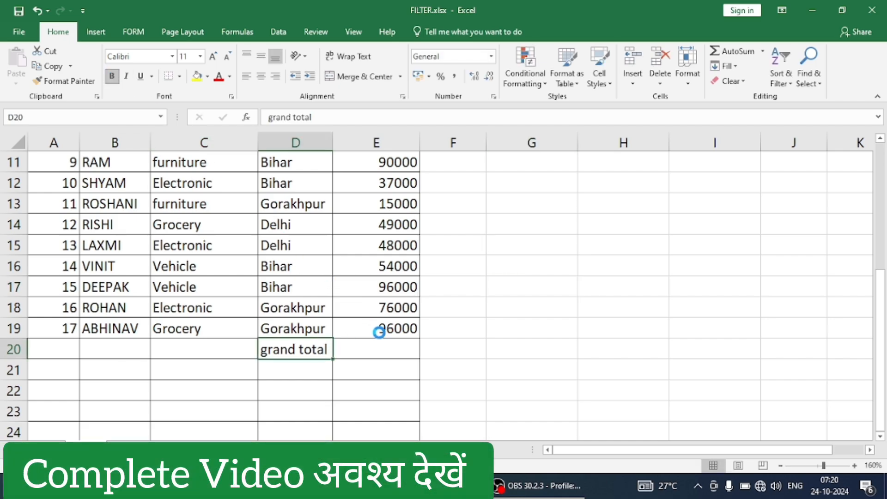
pyautogui.hotkey('ctrl', 'b')
# Total the sales amounts in E3:E19 with AutoSum so the sum lands in E20.
pyautogui.click(382, 347)
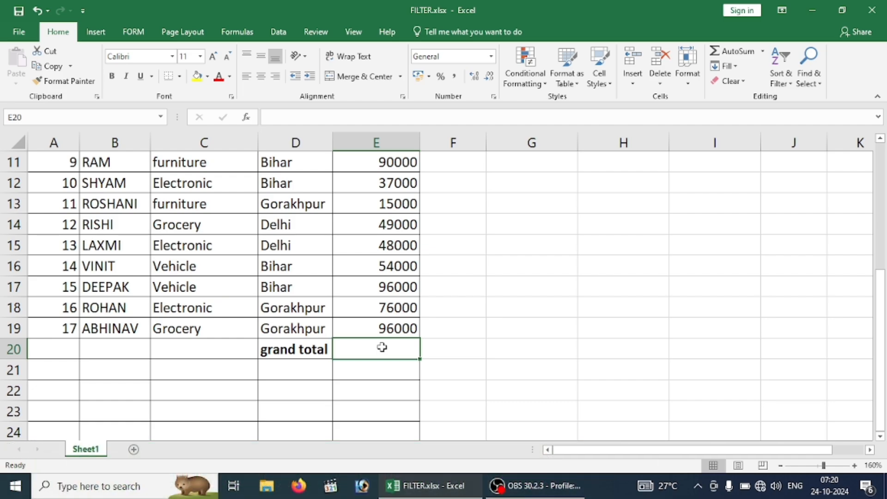
pyautogui.press('Up')
pyautogui.press('Up')
pyautogui.press('Up')
pyautogui.press('Up')
pyautogui.press('Up')
pyautogui.press('Up')
pyautogui.press('Up')
pyautogui.press('Up')
pyautogui.press('Up')
pyautogui.press('Up')
pyautogui.press('Up')
pyautogui.press('Up')
pyautogui.press('Up')
pyautogui.press('Up')
pyautogui.press('Up')
pyautogui.press('Up')
pyautogui.press('Up')
pyautogui.press('Up')
pyautogui.press('Up')
pyautogui.press('Down')
pyautogui.press('Down')
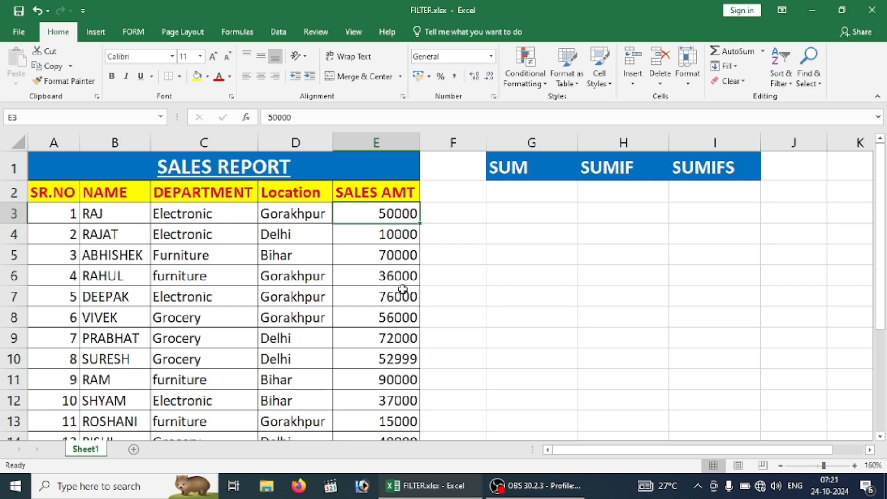
pyautogui.hotkey('ctrl', 'shift', 'Down')
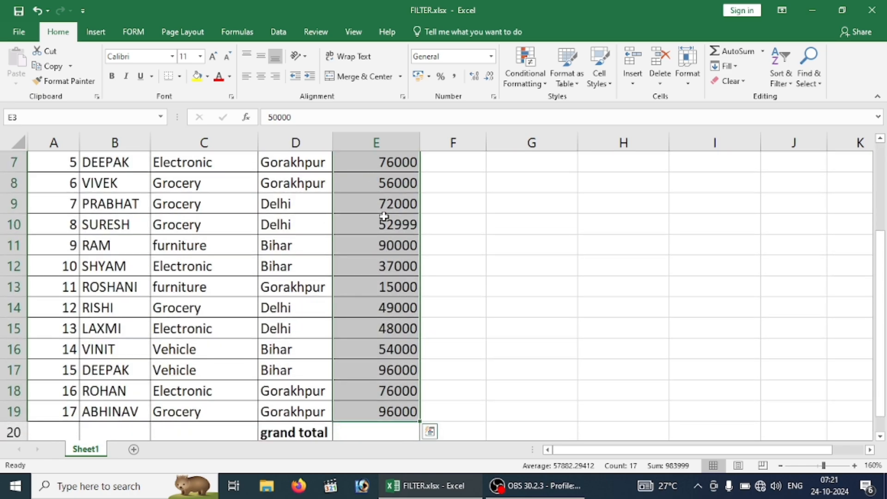
pyautogui.click(733, 53)
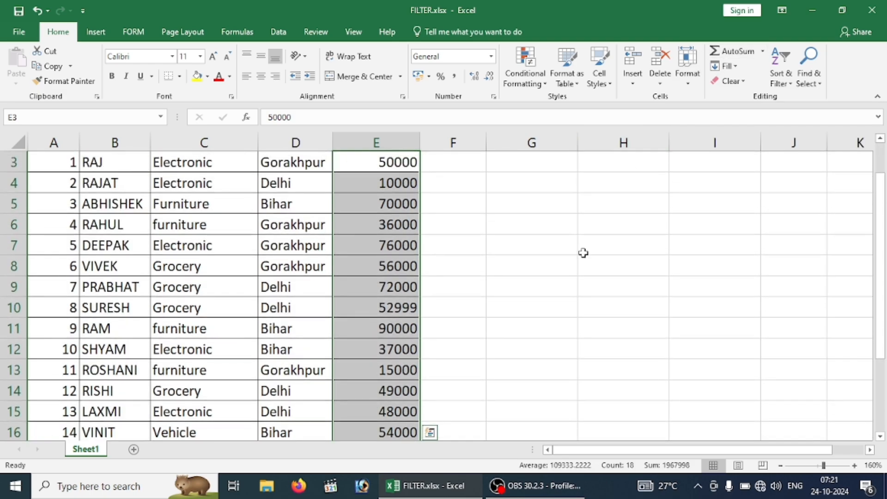
# Apply bold formatting to the grand total cell E20.
pyautogui.press('Down')
pyautogui.press('Down')
pyautogui.press('Down')
pyautogui.press('Down')
pyautogui.press('Down')
pyautogui.press('Down')
pyautogui.press('Down')
pyautogui.press('Down')
pyautogui.press('Down')
pyautogui.press('Down')
pyautogui.press('Down')
pyautogui.press('Down')
pyautogui.press('Down')
pyautogui.press('Down')
pyautogui.press('Down')
pyautogui.press('Down')
pyautogui.press('Down')
pyautogui.press('Down')
pyautogui.press('Down')
pyautogui.press('Down')
pyautogui.press('Down')
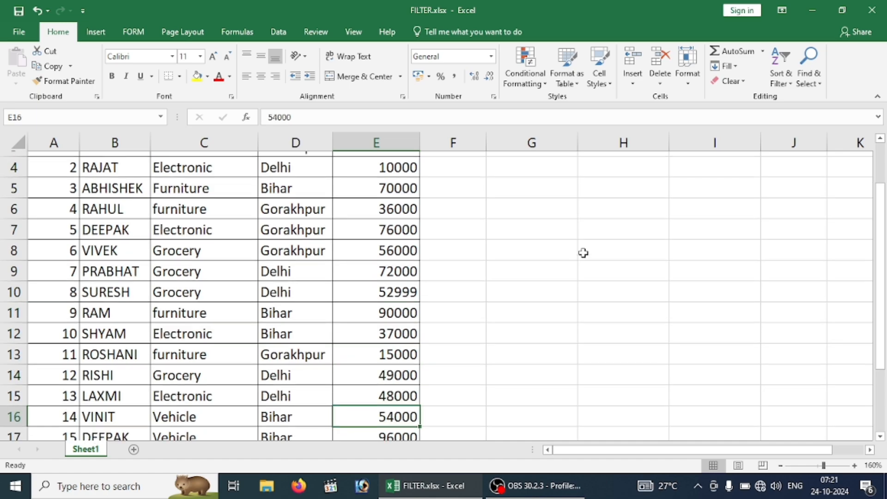
pyautogui.press('Up')
pyautogui.press('Up')
pyautogui.press('Up')
pyautogui.press('Up')
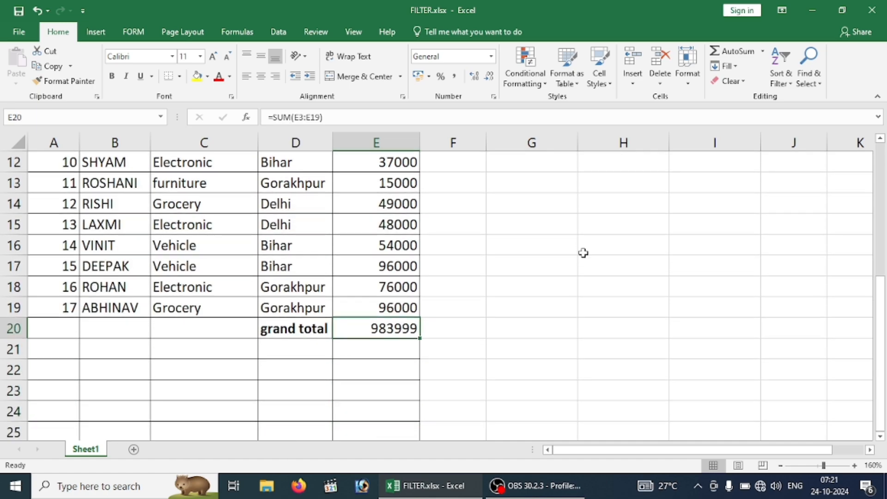
pyautogui.hotkey('ctrl', 'b')
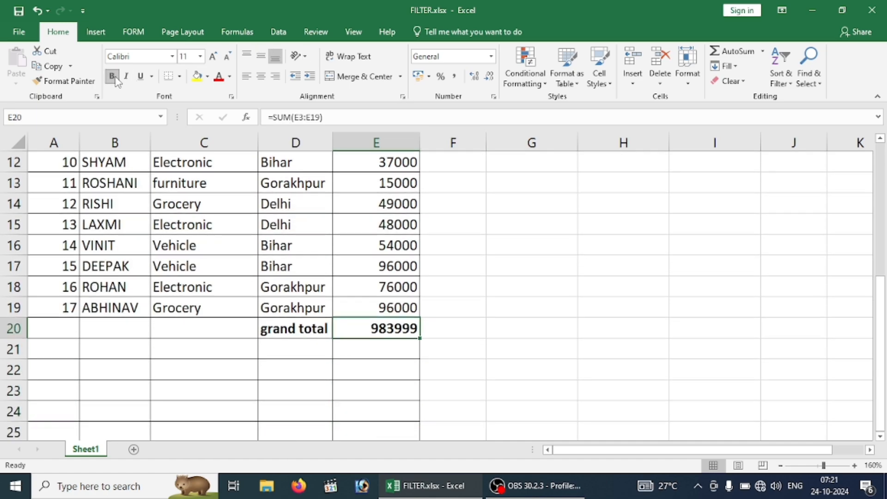
# Clear the SUM formula from the grand total cell E20.
pyautogui.click(607, 300)
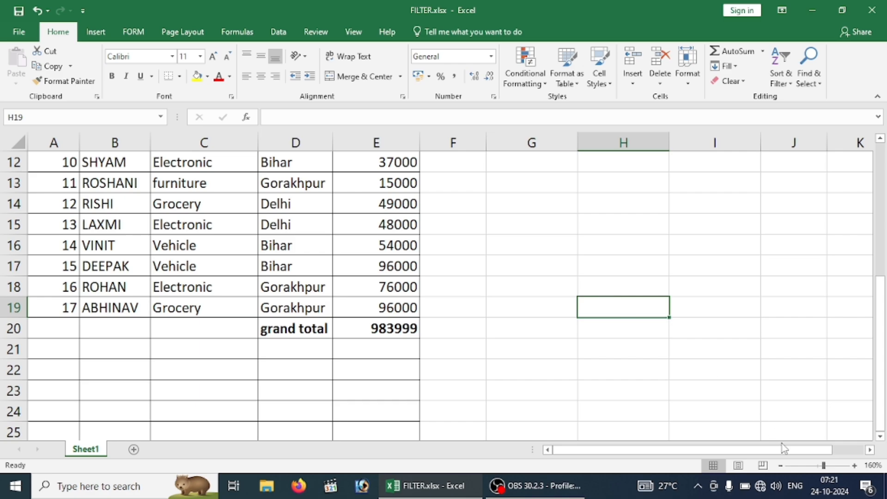
pyautogui.click(855, 465)
pyautogui.click(855, 465)
pyautogui.click(854, 466)
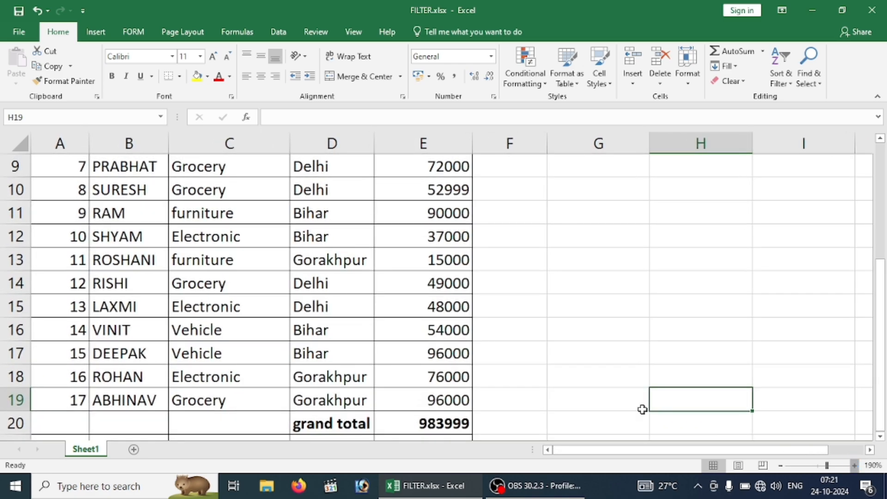
pyautogui.click(642, 409)
pyautogui.press('Left')
pyautogui.press('Left')
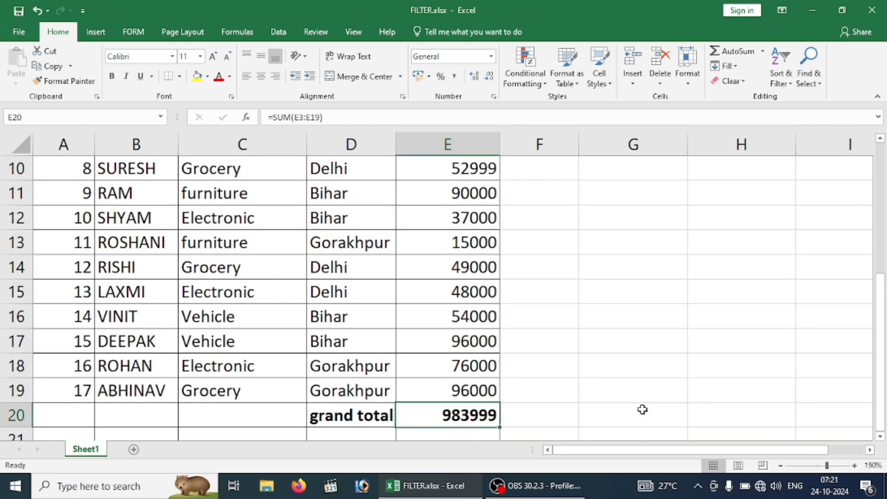
pyautogui.press('Delete')
# Sum the SALES AMT values from E3 to E19 into E20 using AutoSum's Sum function.
pyautogui.press('Up')
pyautogui.press('Up')
pyautogui.press('Up')
pyautogui.press('Up')
pyautogui.press('Up')
pyautogui.press('Up')
pyautogui.press('Up')
pyautogui.press('Up')
pyautogui.press('Up')
pyautogui.press('Up')
pyautogui.press('Up')
pyautogui.press('Up')
pyautogui.press('Up')
pyautogui.press('Up')
pyautogui.press('Up')
pyautogui.press('Up')
pyautogui.press('Up')
pyautogui.press('Up')
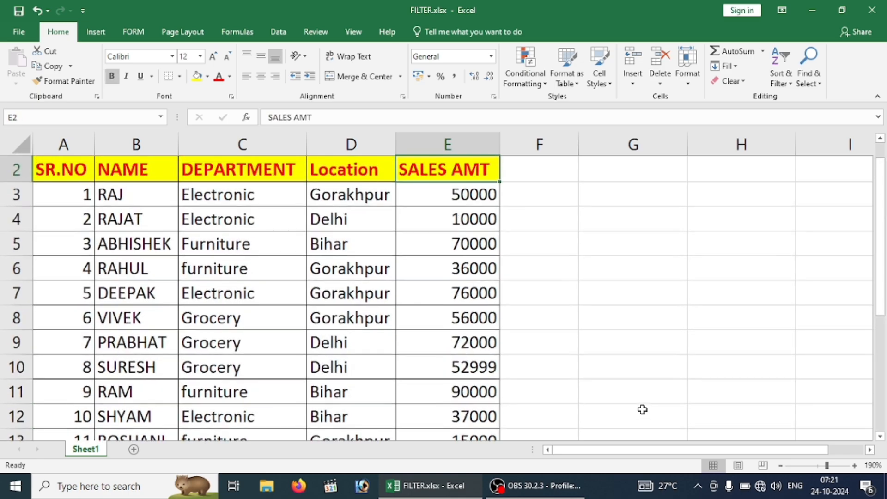
pyautogui.click(457, 193)
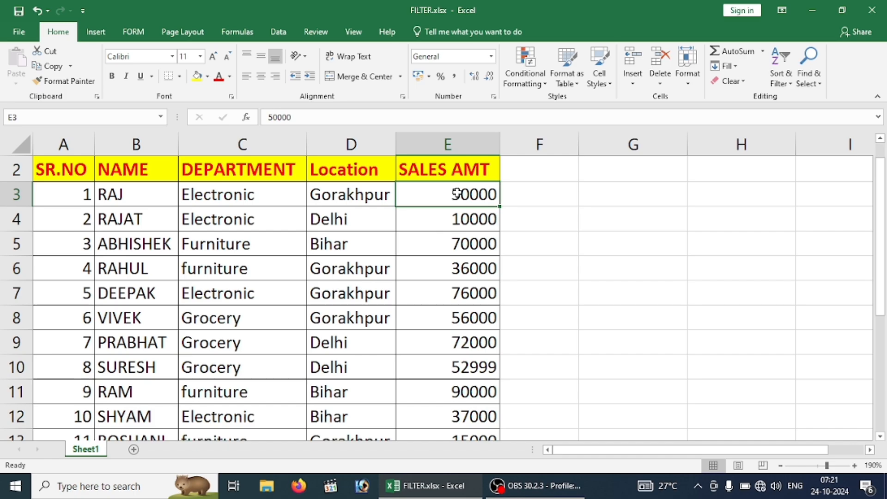
pyautogui.hotkey('ctrl', 'shift', 'Down')
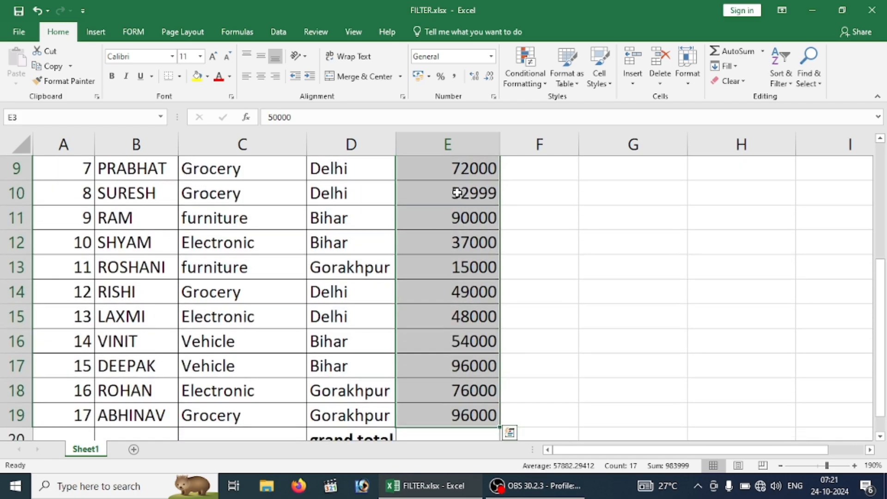
pyautogui.click(763, 52)
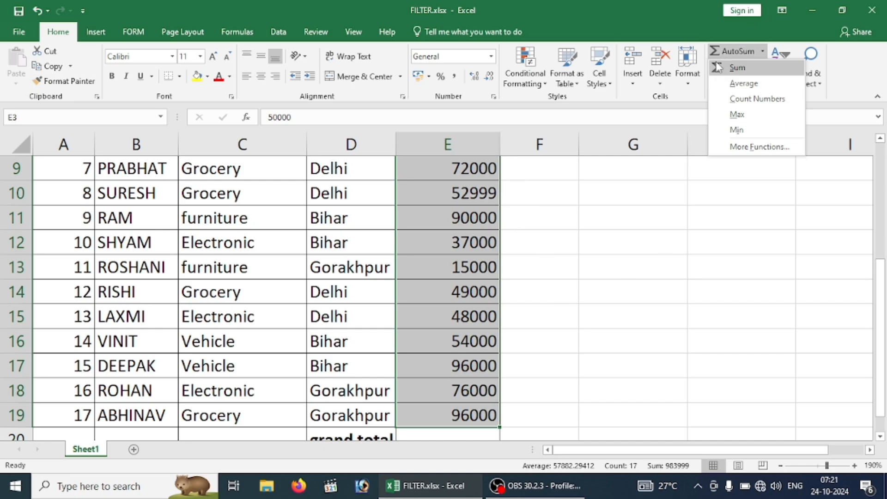
pyautogui.click(448, 285)
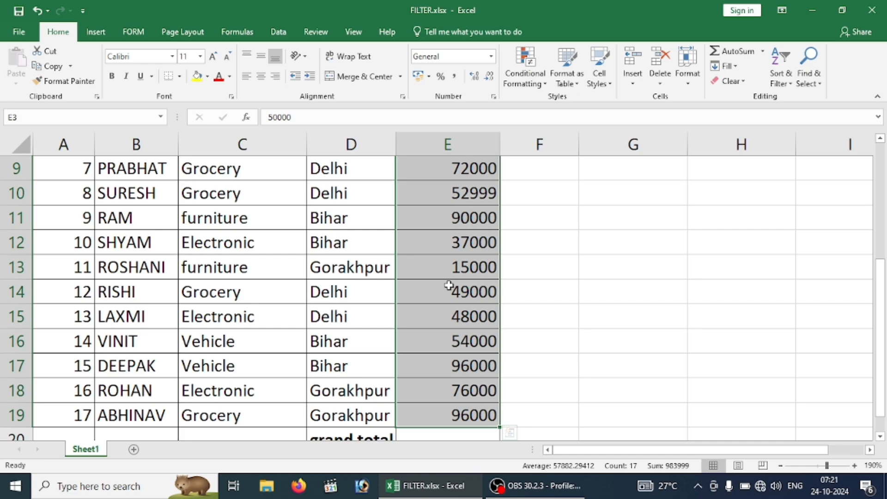
# Check the sum produced in E20 beside the grand total label, and delete it.
pyautogui.scroll(2, 449, 285)
pyautogui.press('Down')
pyautogui.press('Down')
pyautogui.press('Down')
pyautogui.press('Down')
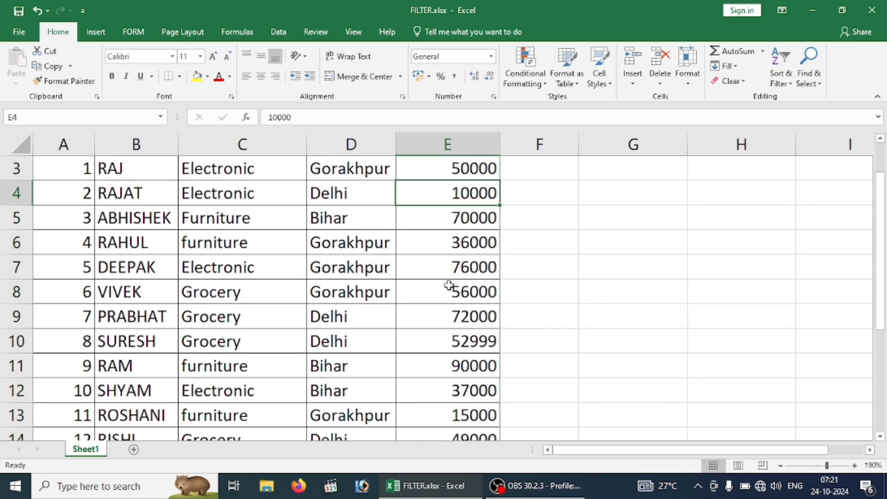
pyautogui.press('Down')
pyautogui.press('Down')
pyautogui.press('Down')
pyautogui.press('Down')
pyautogui.press('Down')
pyautogui.press('Down')
pyautogui.press('Down')
pyautogui.press('Down')
pyautogui.press('Down')
pyautogui.press('Down')
pyautogui.press('Down')
pyautogui.press('Down')
pyautogui.press('Down')
pyautogui.press('Down')
pyautogui.press('Down')
pyautogui.press('Down')
pyautogui.press('Up')
pyautogui.press('Up')
pyautogui.press('Up')
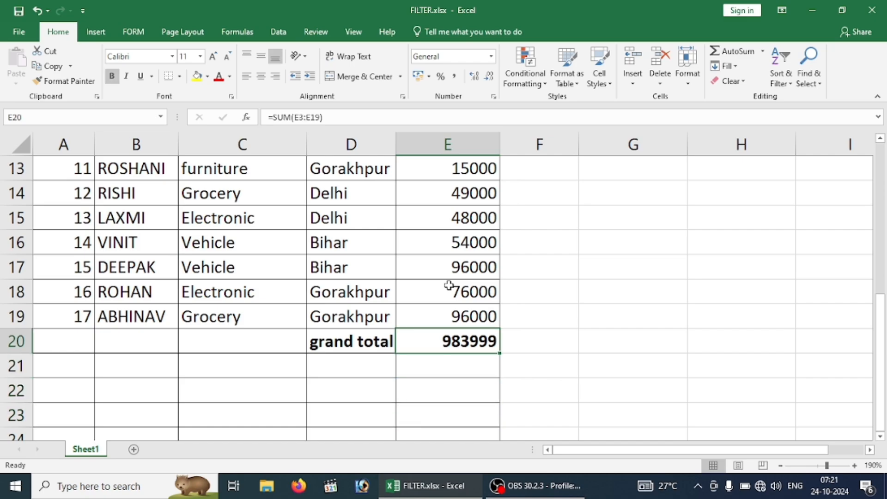
pyautogui.press('Delete')
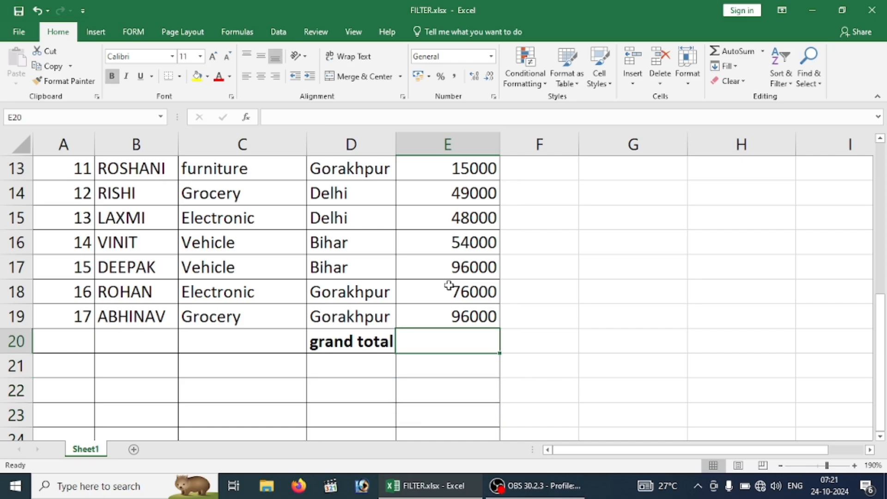
# Select the SALES AMT values in E3:E19 to review the range, and deselect it.
pyautogui.press('Up')
pyautogui.press('Up')
pyautogui.press('Up')
pyautogui.press('Up')
pyautogui.press('Up')
pyautogui.press('Up')
pyautogui.press('Up')
pyautogui.press('Up')
pyautogui.press('Up')
pyautogui.press('Up')
pyautogui.press('Up')
pyautogui.press('Up')
pyautogui.press('Up')
pyautogui.press('Up')
pyautogui.press('Up')
pyautogui.press('Up')
pyautogui.press('Up')
pyautogui.press('Up')
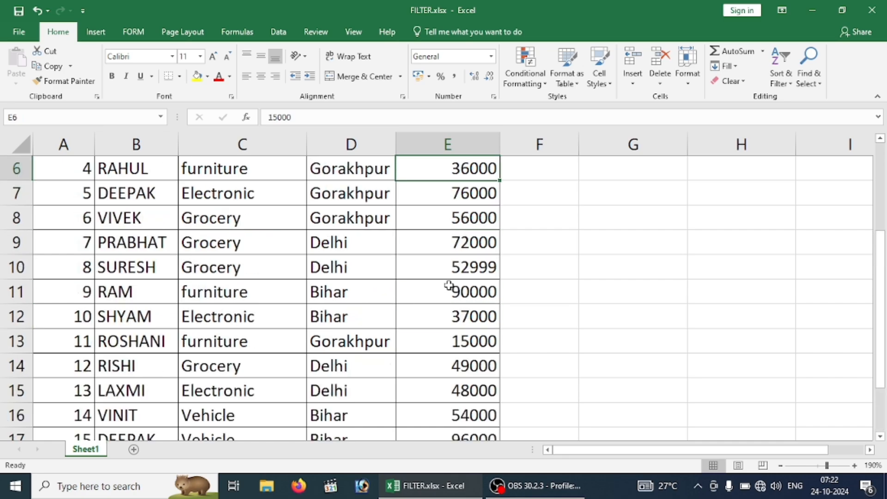
pyautogui.press('Down')
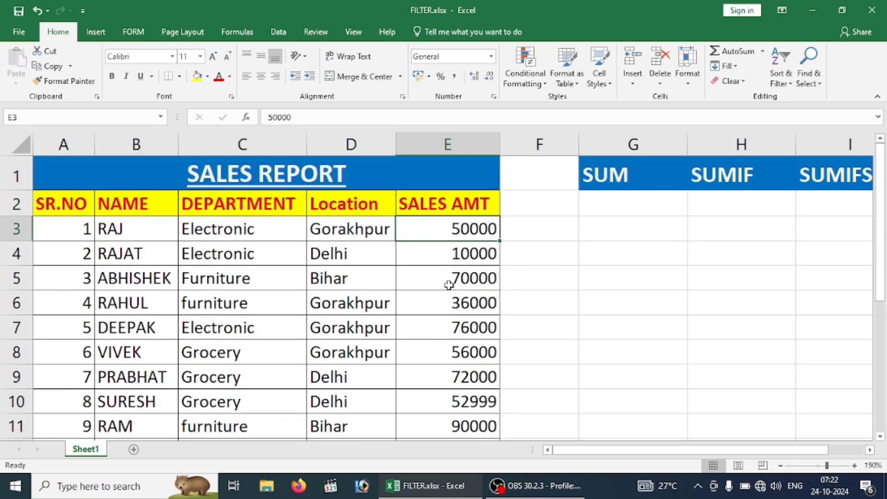
pyautogui.hotkey('ctrl', 'shift', 'Down')
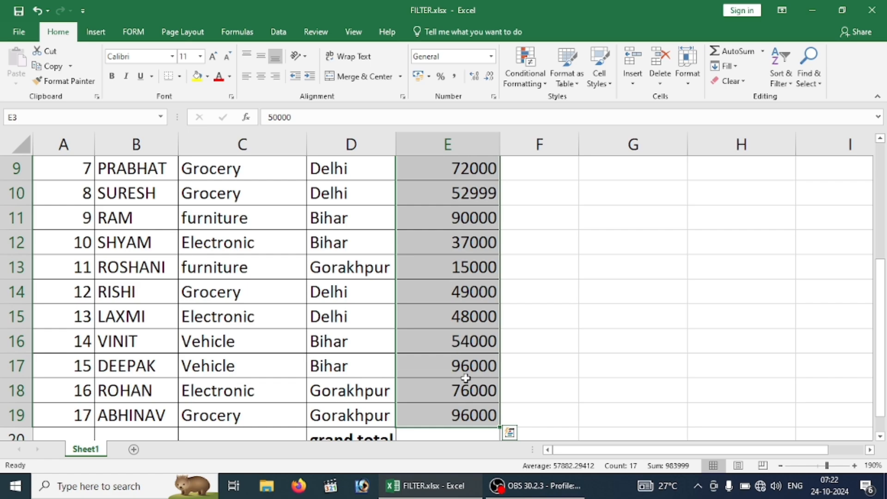
pyautogui.moveTo(457, 415); pyautogui.dragTo(458, 431)
pyautogui.click(557, 378)
pyautogui.press('Up')
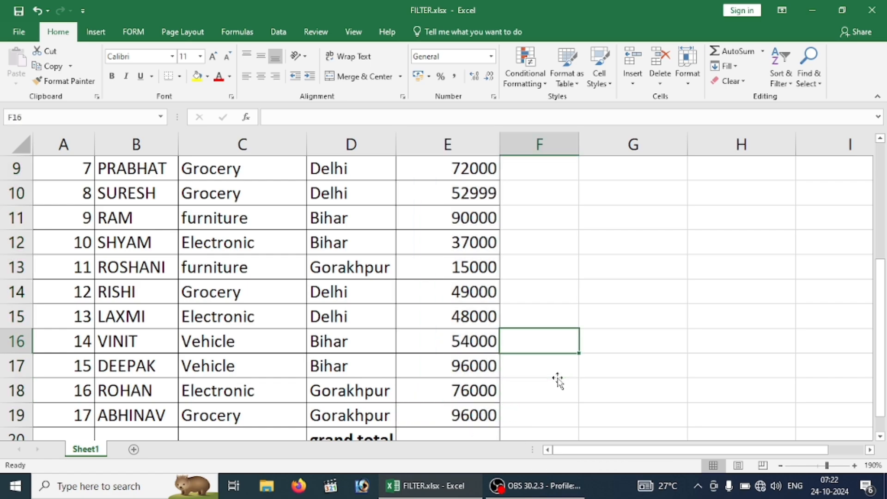
# Fill the grand total cell E20 with the sum of the SALES AMT values by applying AutoSum to the range E3:E20.
pyautogui.press('Up')
pyautogui.press('Up')
pyautogui.press('Up')
pyautogui.press('Up')
pyautogui.hotkey('ctrl', 'Up')
pyautogui.hotkey('ctrl', 'Home')
pyautogui.press('Down')
pyautogui.hotkey('ctrl', 'Right')
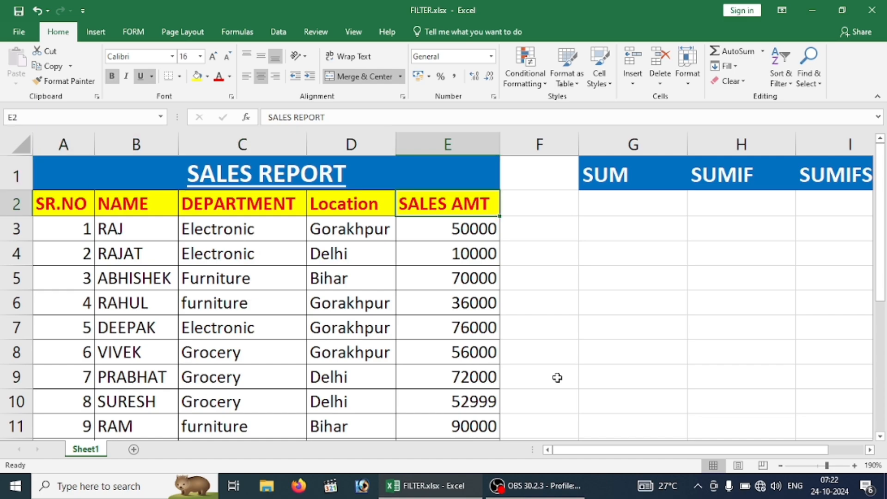
pyautogui.press('Down')
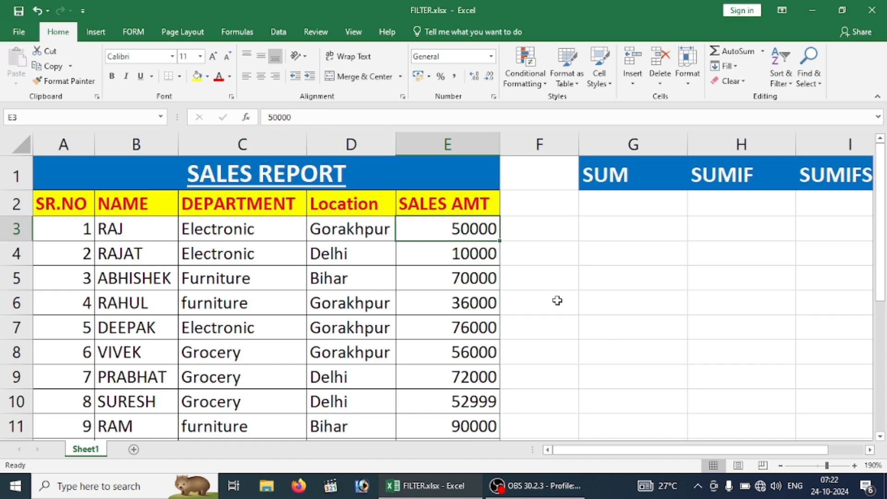
pyautogui.moveTo(471, 231); pyautogui.dragTo(460, 401)
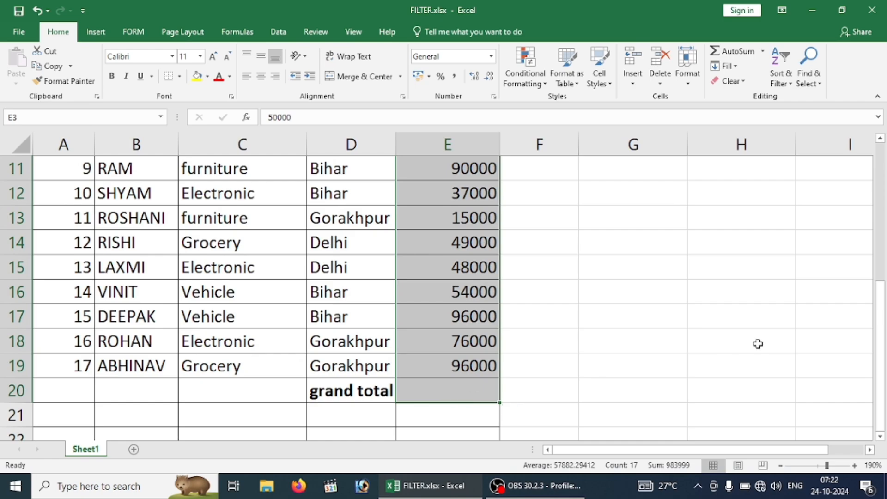
pyautogui.scroll(3, 758, 344)
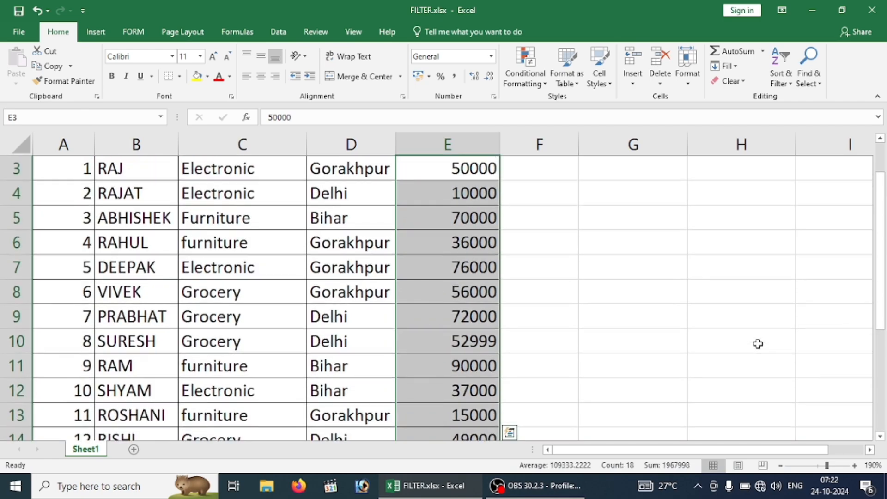
# Go down the SALES AMT column to examine the sum beside the grand total label.
pyautogui.press('Down')
pyautogui.press('Down')
pyautogui.press('Down')
pyautogui.press('Down')
pyautogui.press('Down')
pyautogui.press('Down')
pyautogui.press('Down')
pyautogui.press('Down')
pyautogui.press('Down')
pyautogui.press('Down')
pyautogui.press('Down')
pyautogui.press('Down')
pyautogui.press('Down')
pyautogui.press('Down')
pyautogui.press('Down')
pyautogui.press('Down')
pyautogui.press('Down')
pyautogui.press('Down')
pyautogui.press('Down')
pyautogui.press('Down')
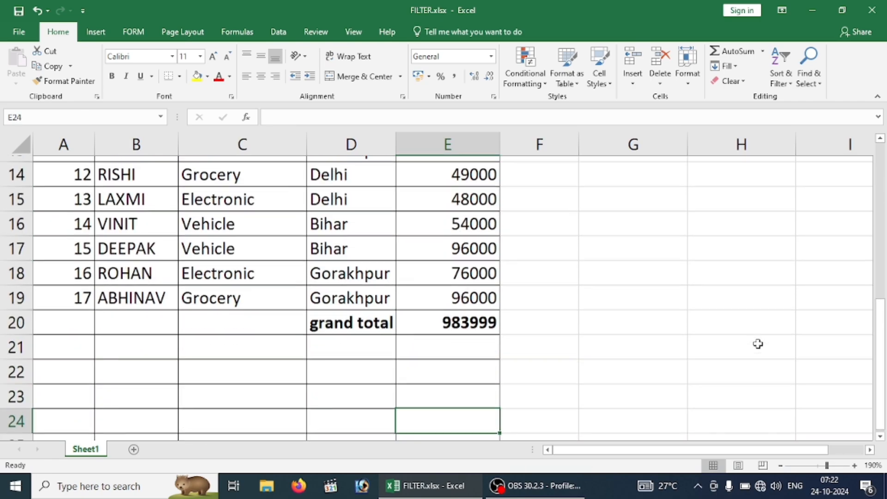
pyautogui.press('Up')
pyautogui.press('Up')
pyautogui.press('Up')
pyautogui.press('Up')
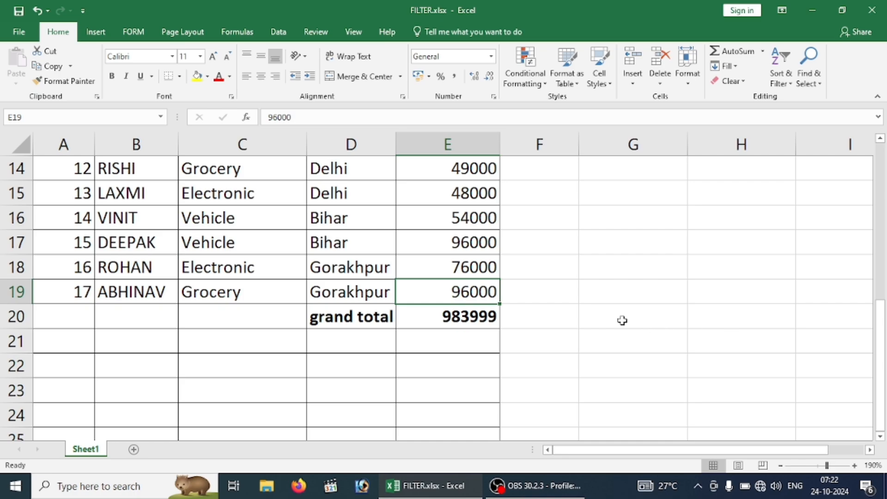
# Replace the content of the grand total cell E20 with a manually entered SUM function over E3:E19.
pyautogui.click(449, 321)
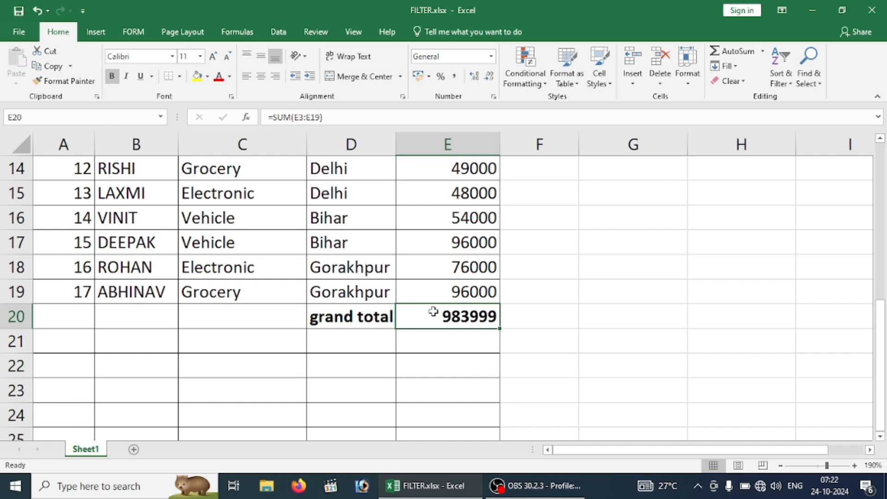
pyautogui.press('Delete')
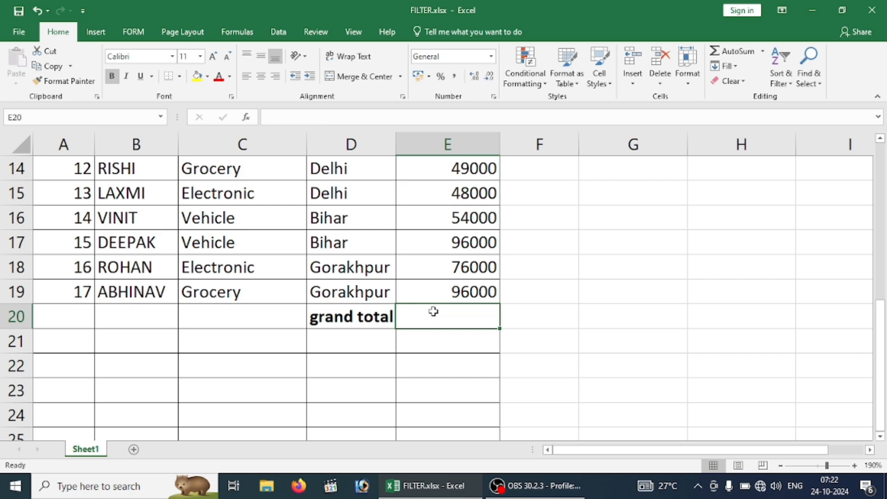
pyautogui.write('=')
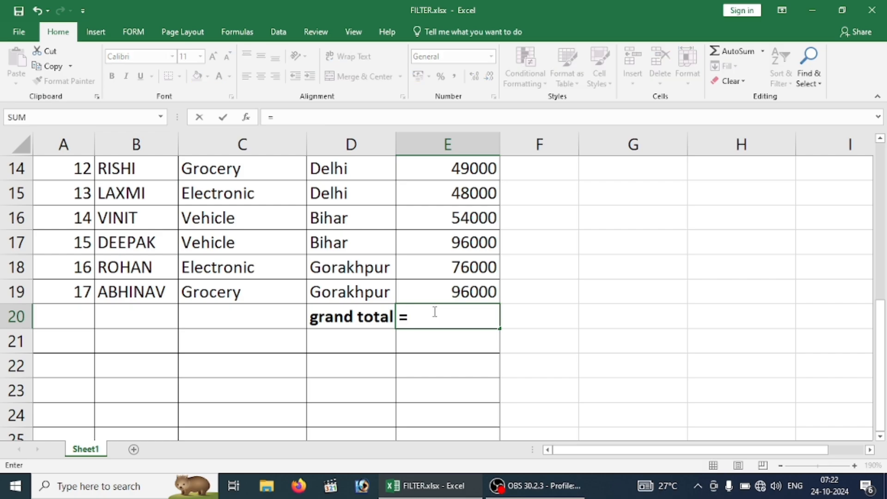
pyautogui.write('sum')
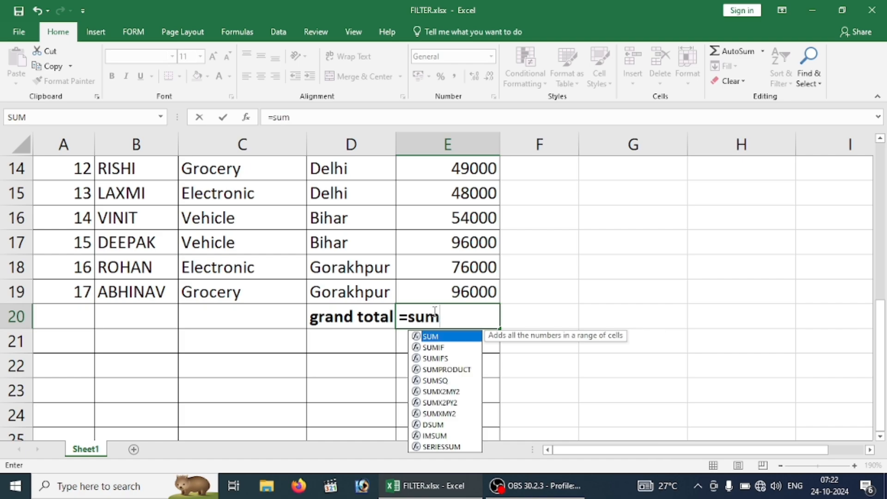
pyautogui.doubleClick(443, 338)
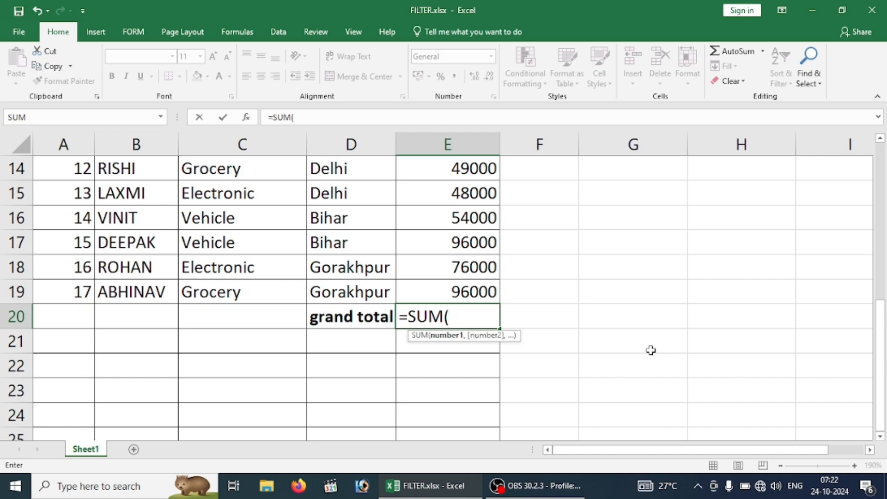
pyautogui.press('Up')
pyautogui.press('Up')
pyautogui.press('Up')
pyautogui.press('Up')
pyautogui.press('Up')
pyautogui.press('Up')
pyautogui.press('Up')
pyautogui.press('Up')
pyautogui.press('Up')
pyautogui.press('Up')
pyautogui.press('Up')
pyautogui.press('Up')
pyautogui.press('Up')
pyautogui.press('Up')
pyautogui.press('Up')
pyautogui.press('Up')
pyautogui.press('Up')
pyautogui.press('Up')
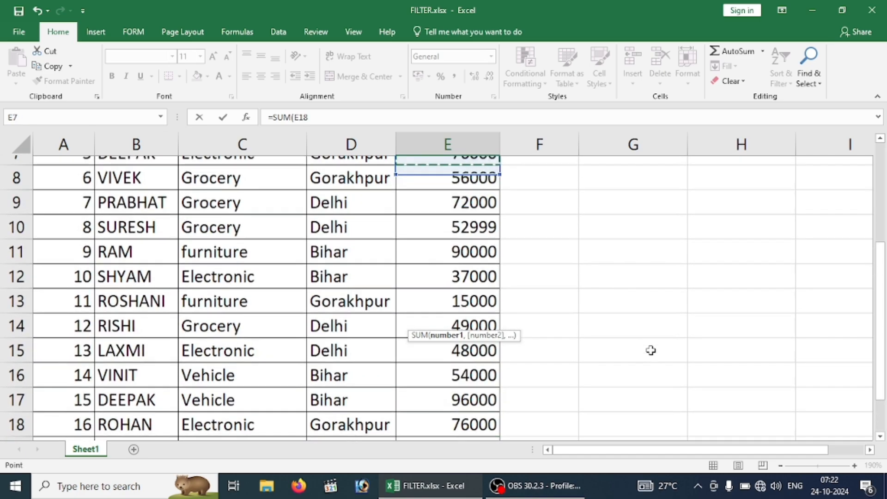
pyautogui.press('Down')
pyautogui.hotkey('ctrl', 'shift', 'Down')
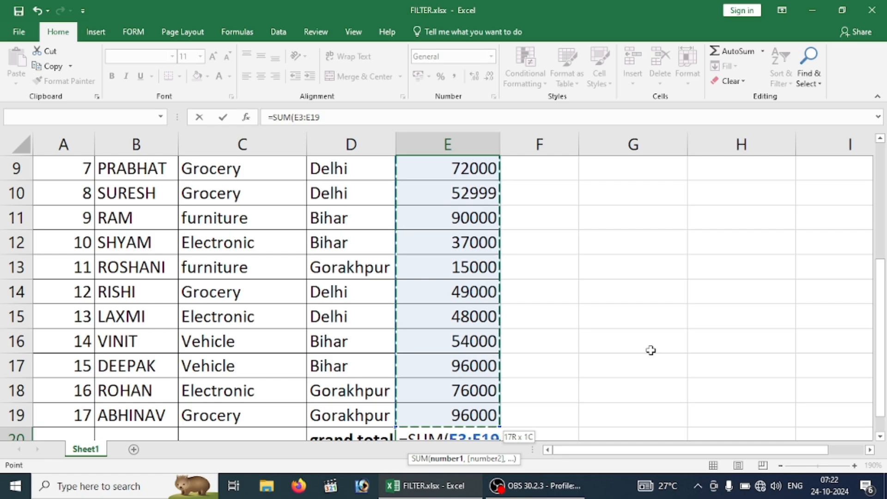
pyautogui.press('Return')
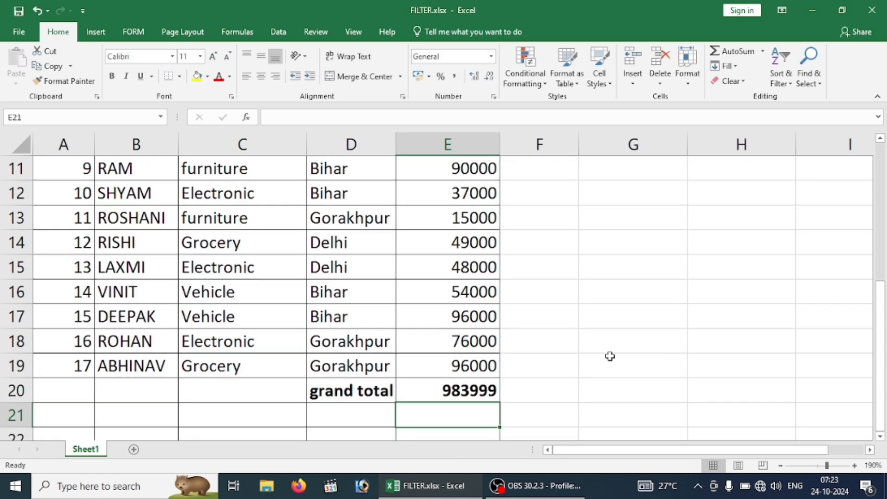
# Replace the grand total formula in E20 with a SUM of selected amounts only: E11, E13, E15 and the range E17:E19.
pyautogui.click(455, 388)
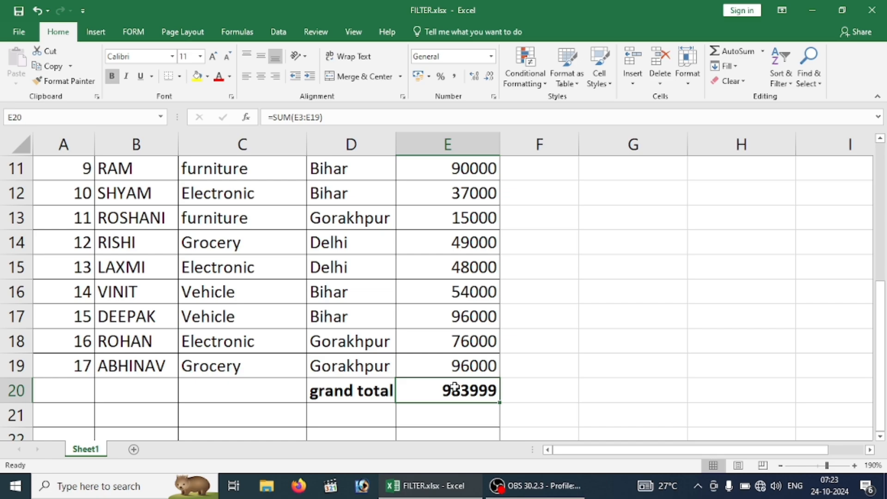
pyautogui.press('Delete')
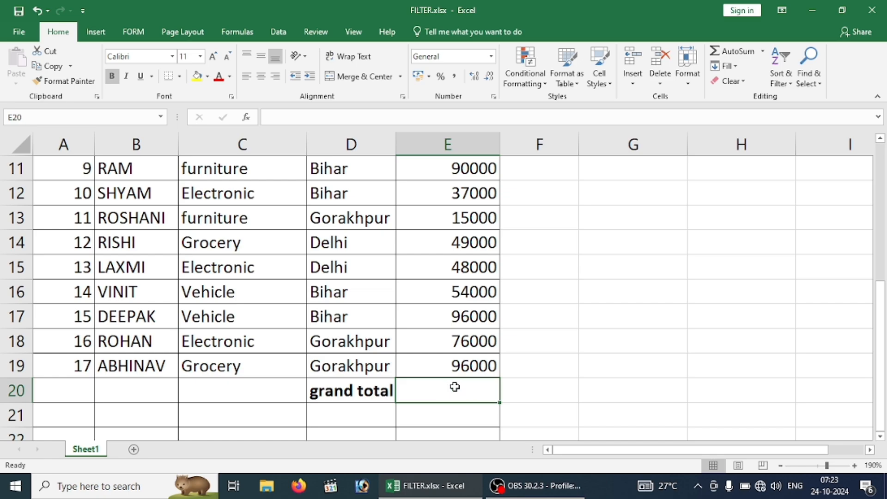
pyautogui.write('=sum')
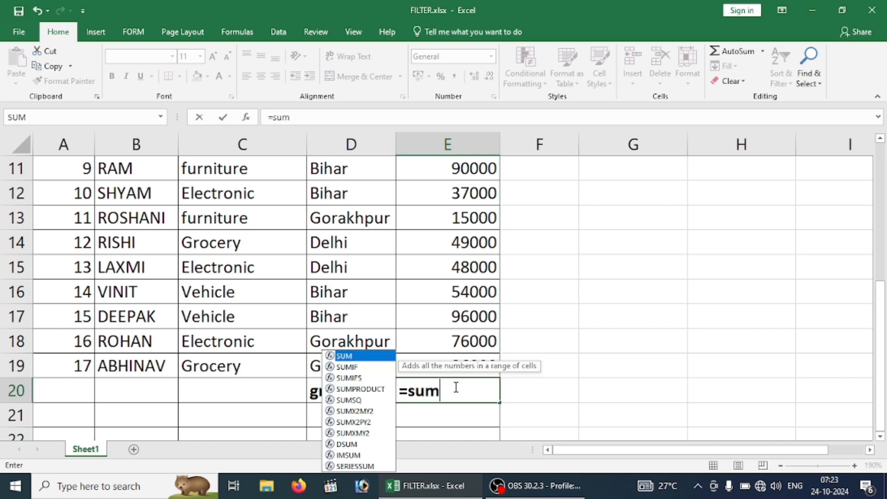
pyautogui.press('Tab')
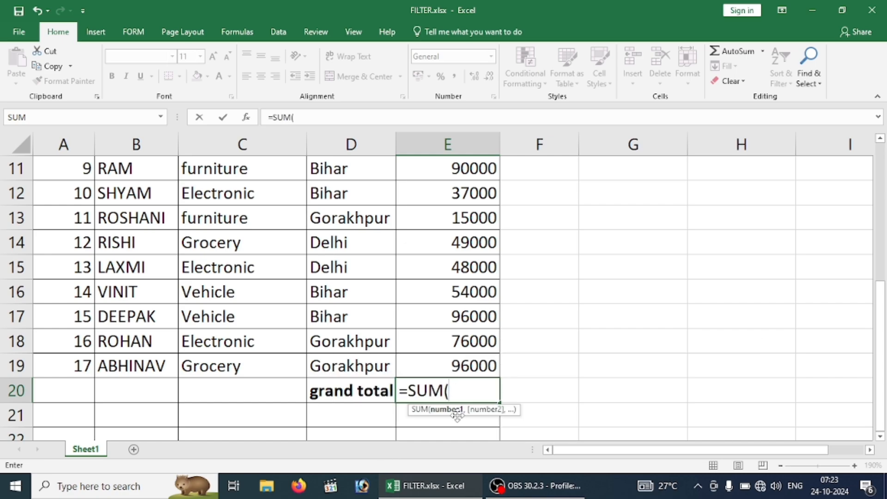
pyautogui.click(459, 163)
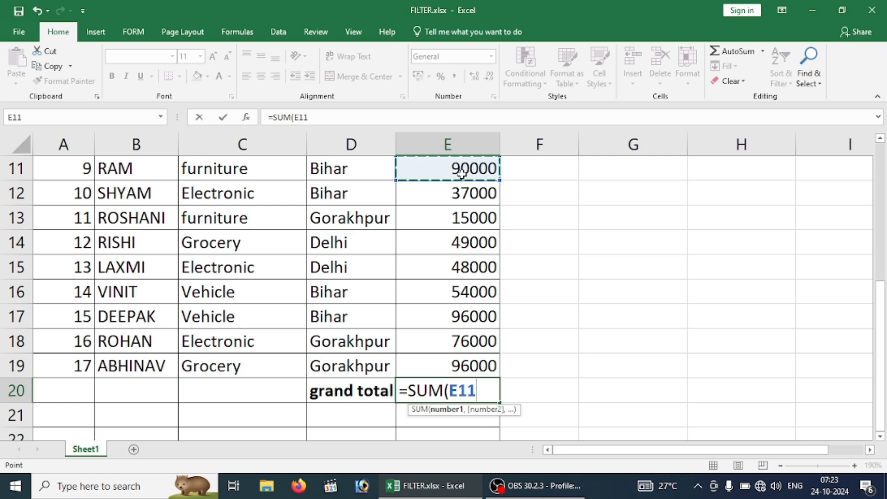
pyautogui.write(',')
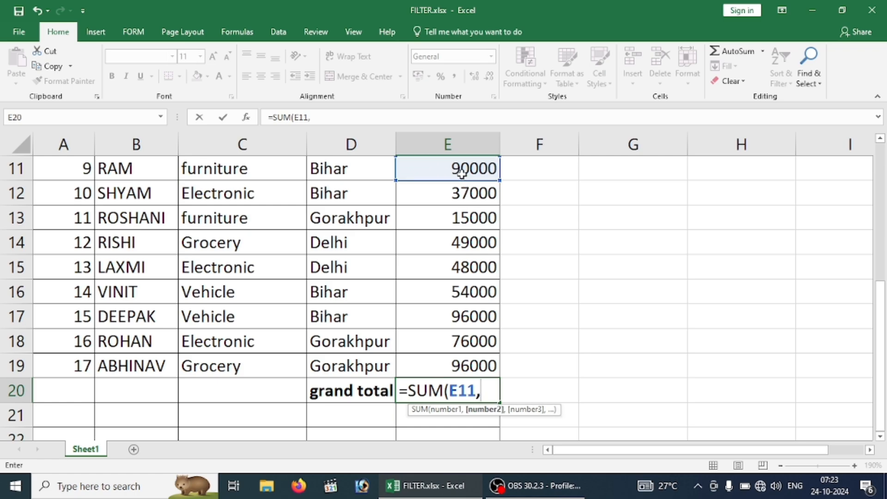
pyautogui.click(453, 224)
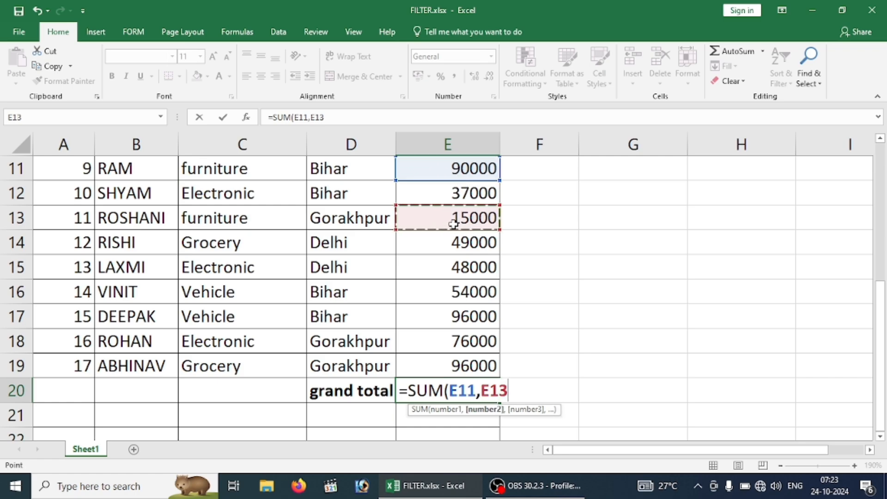
pyautogui.write(',')
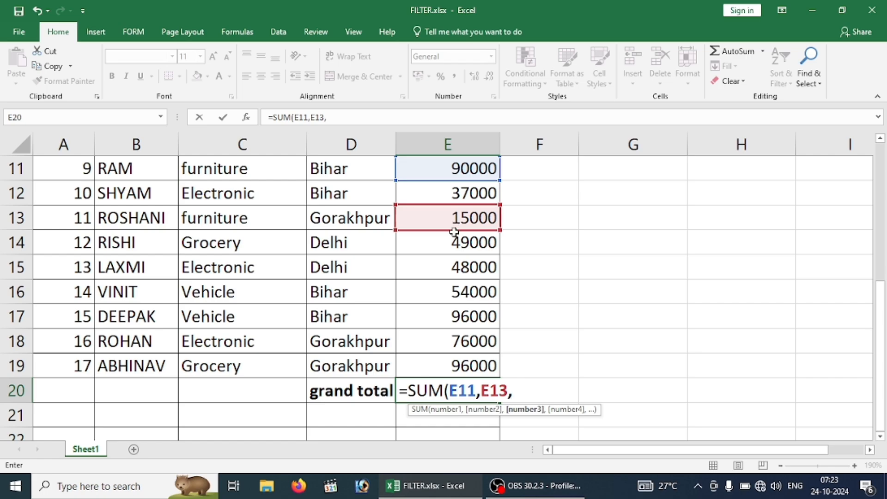
pyautogui.click(439, 268)
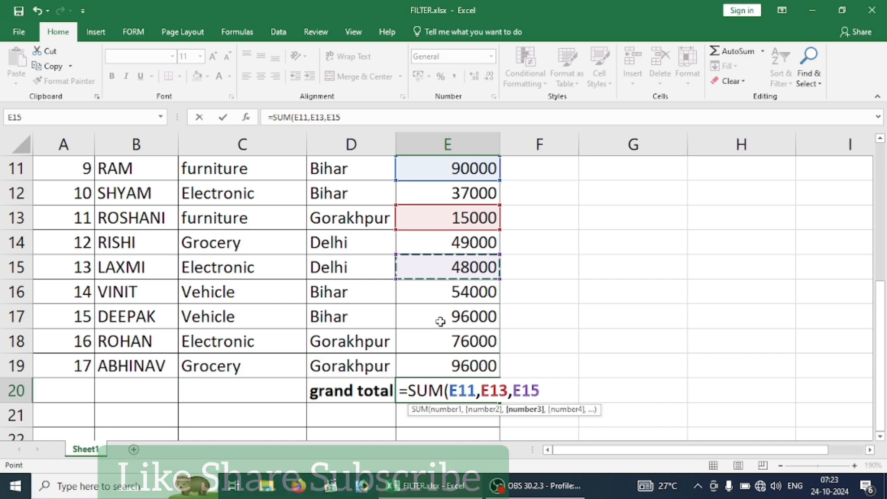
pyautogui.write(',')
pyautogui.moveTo(439, 314); pyautogui.dragTo(443, 362)
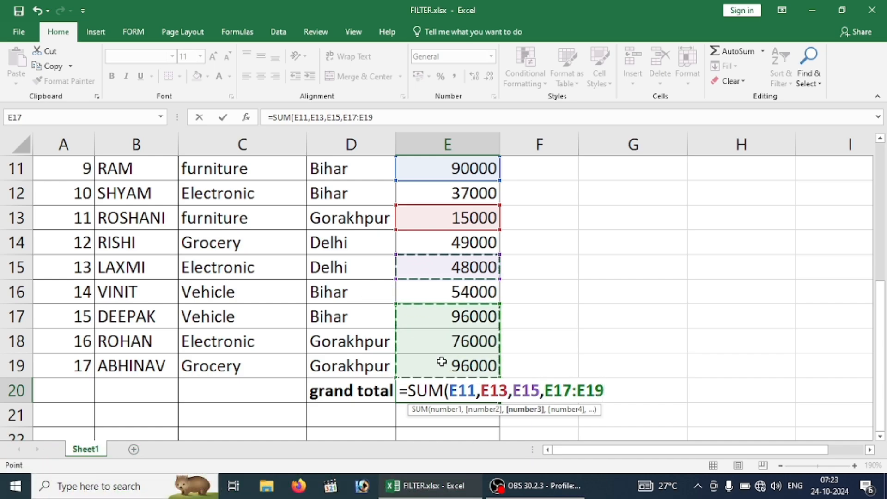
pyautogui.press('Return')
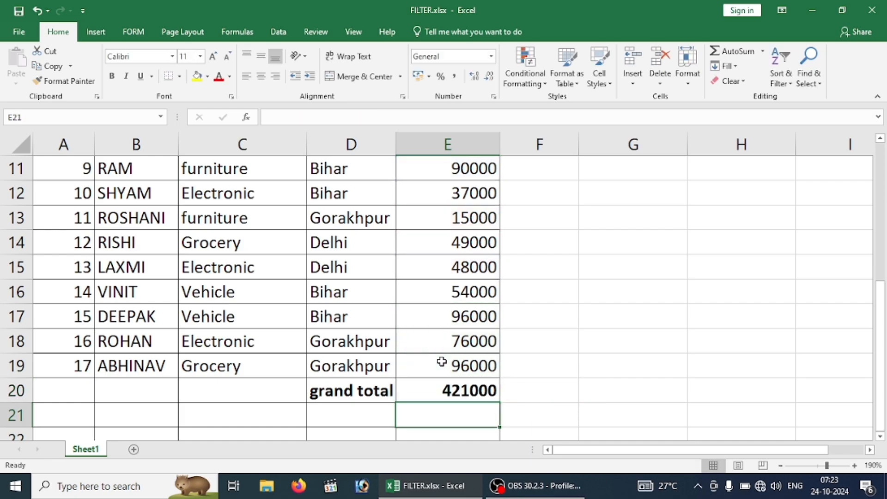
# Clear the selective SUM formula from the grand total cell E20.
pyautogui.click(451, 391)
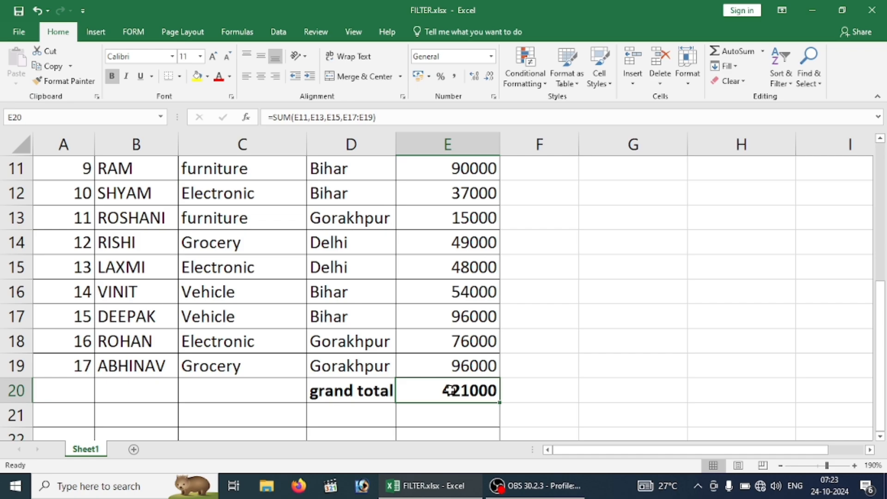
pyautogui.press('Delete')
pyautogui.hotkey('ctrl', 'z')
pyautogui.press('Delete')
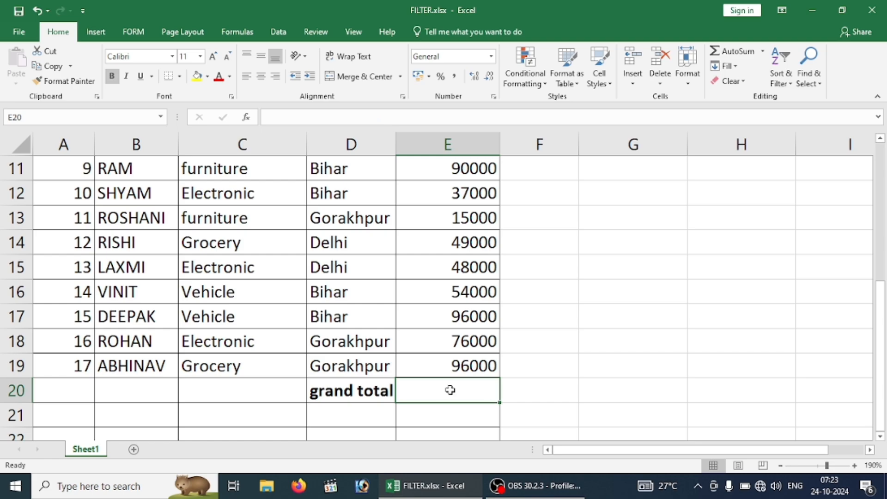
# Enter =SUM(E3:E19) in G2 under the SUM heading to total the SALES AMT values, and review the resulting cell.
pyautogui.press('Up')
pyautogui.press('Up')
pyautogui.press('Up')
pyautogui.press('Up')
pyautogui.press('Up')
pyautogui.press('Up')
pyautogui.press('Up')
pyautogui.press('Up')
pyautogui.press('Up')
pyautogui.press('Up')
pyautogui.press('Up')
pyautogui.press('Up')
pyautogui.press('Up')
pyautogui.press('Up')
pyautogui.press('Up')
pyautogui.press('Up')
pyautogui.press('Up')
pyautogui.press('Up')
pyautogui.press('Up')
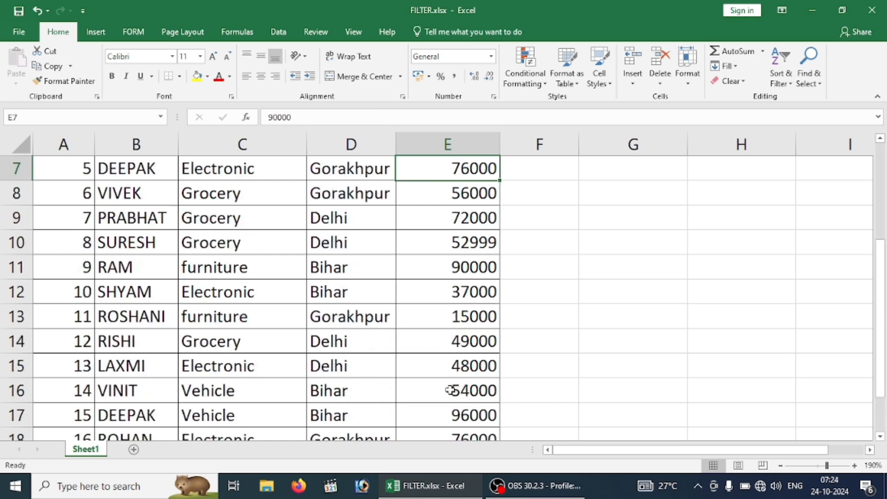
pyautogui.press('Right')
pyautogui.press('Right')
pyautogui.press('Down')
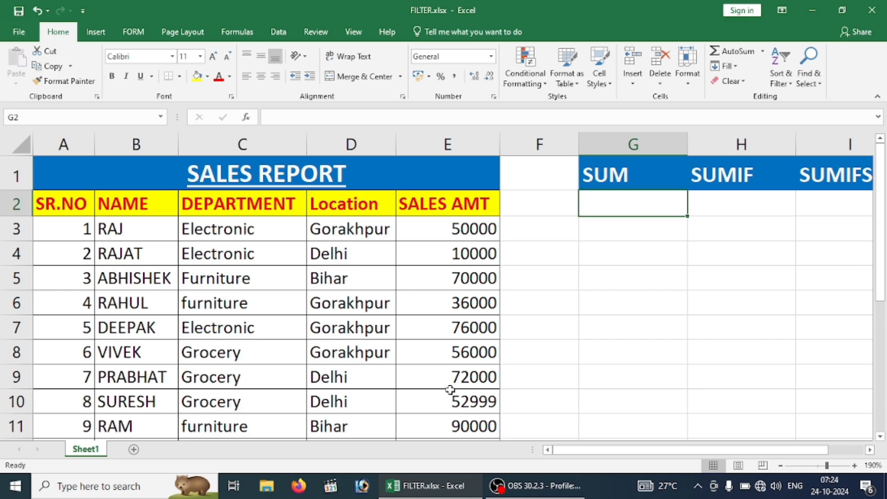
pyautogui.write('=sum')
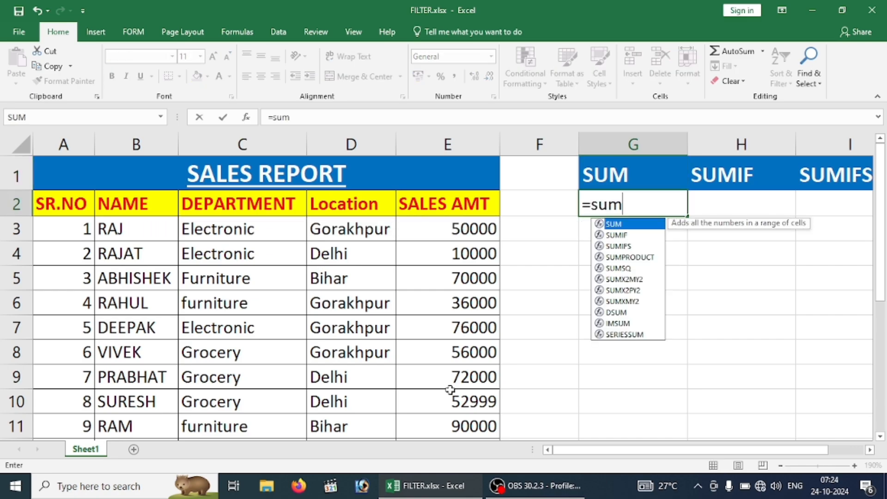
pyautogui.press('Tab')
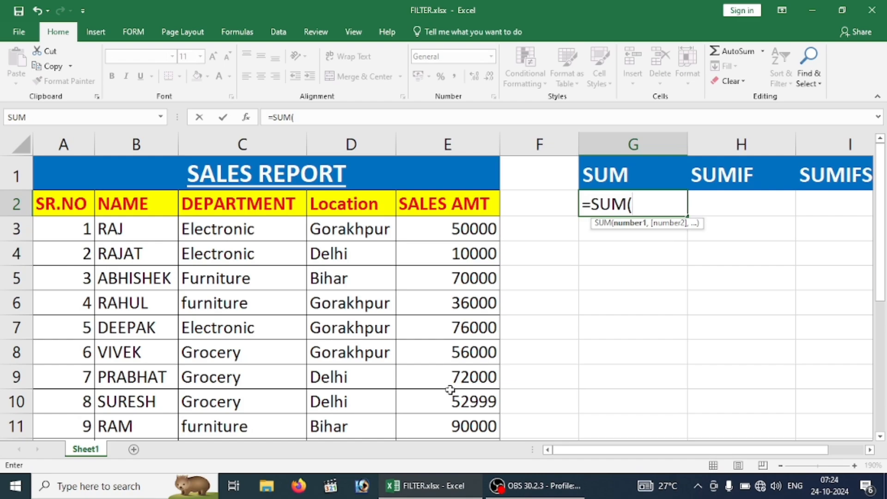
pyautogui.moveTo(476, 228)
pyautogui.mouseDown()
pyautogui.moveTo(459, 240)
pyautogui.moveTo(464, 369)
pyautogui.moveTo(468, 228)
pyautogui.mouseUp()
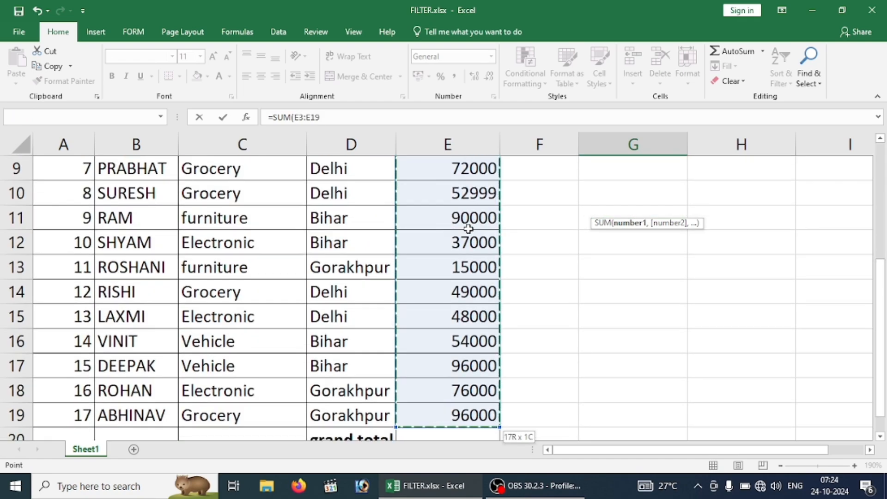
pyautogui.press('Return')
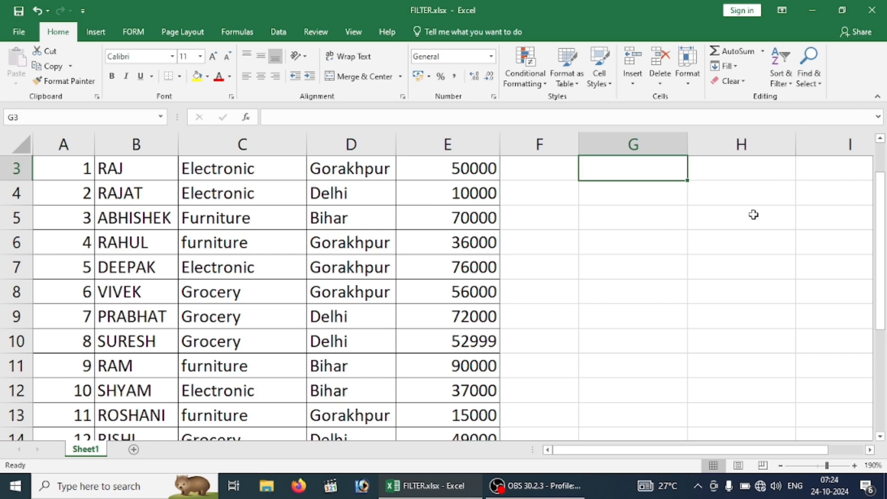
pyautogui.press('Up')
pyautogui.press('Up')
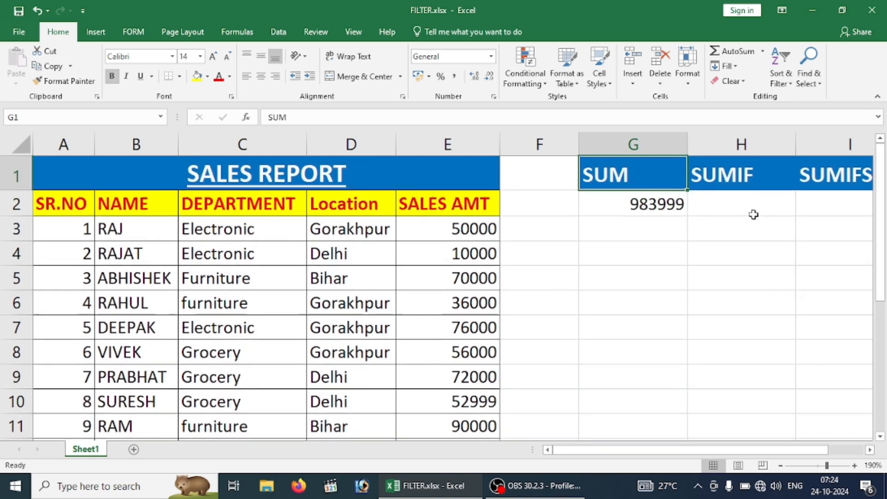
pyautogui.click(651, 198)
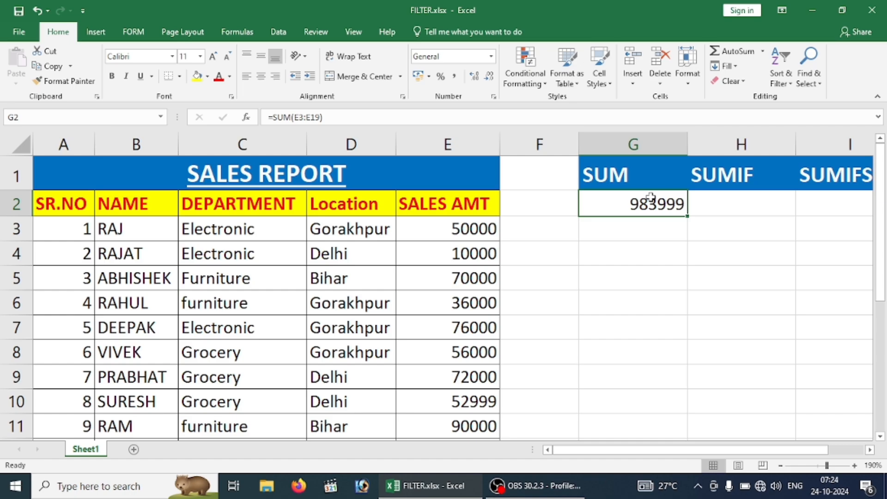
# Apply all borders to the SUM, SUMIF and SUMIFS block G1:I2.
pyautogui.press('Right')
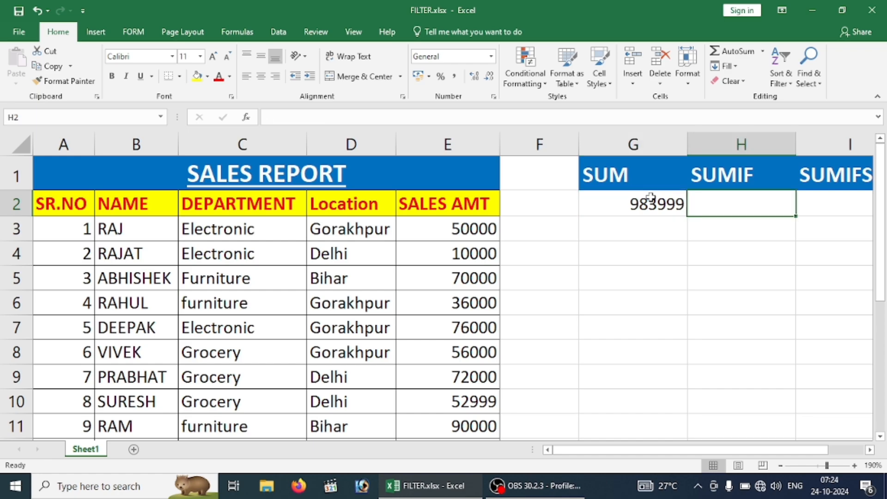
pyautogui.click(745, 180)
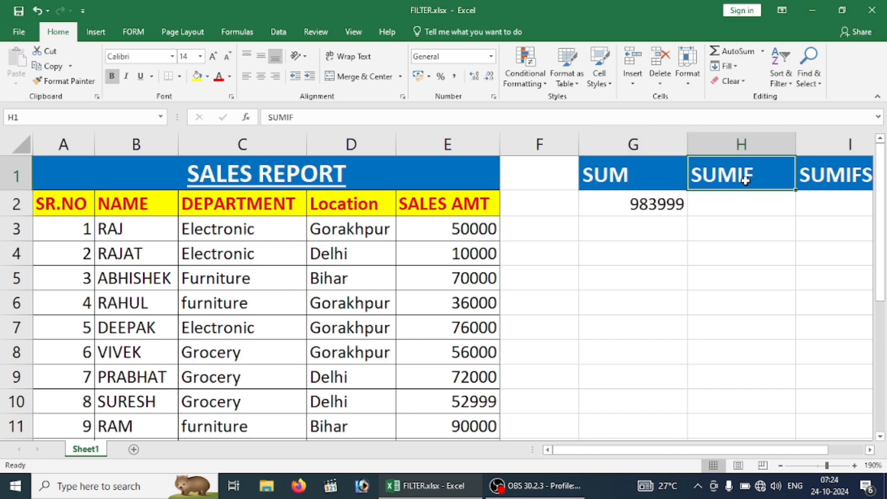
pyautogui.moveTo(628, 175); pyautogui.dragTo(735, 205)
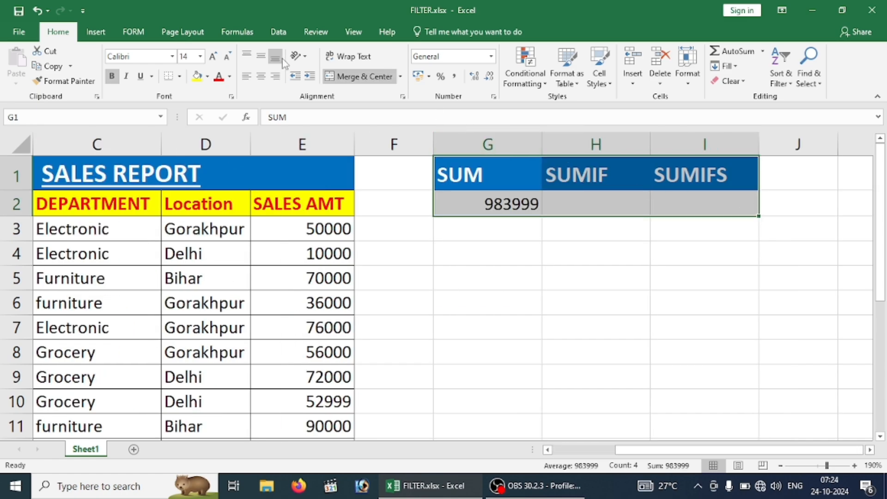
pyautogui.click(179, 76)
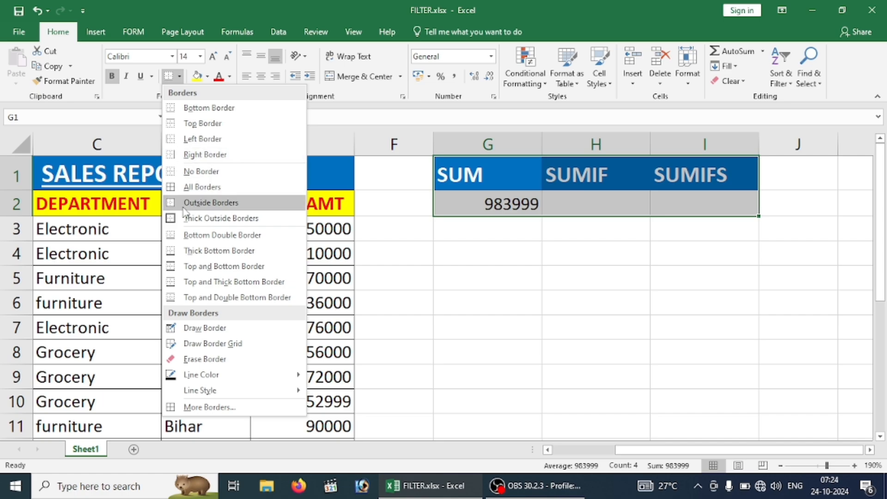
pyautogui.click(187, 188)
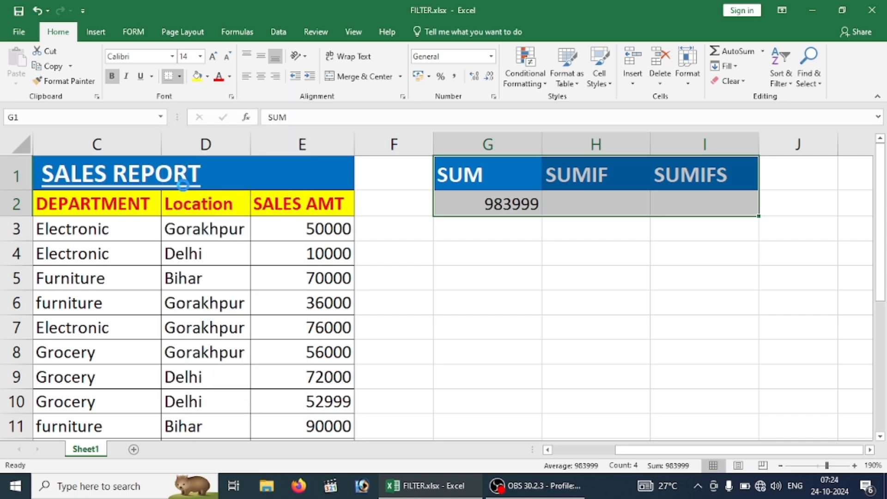
pyautogui.click(591, 226)
# Start a SUMIF function in H2 under the SUMIF heading, with the SALES AMT values E3:E19 as its range.
pyautogui.click(593, 196)
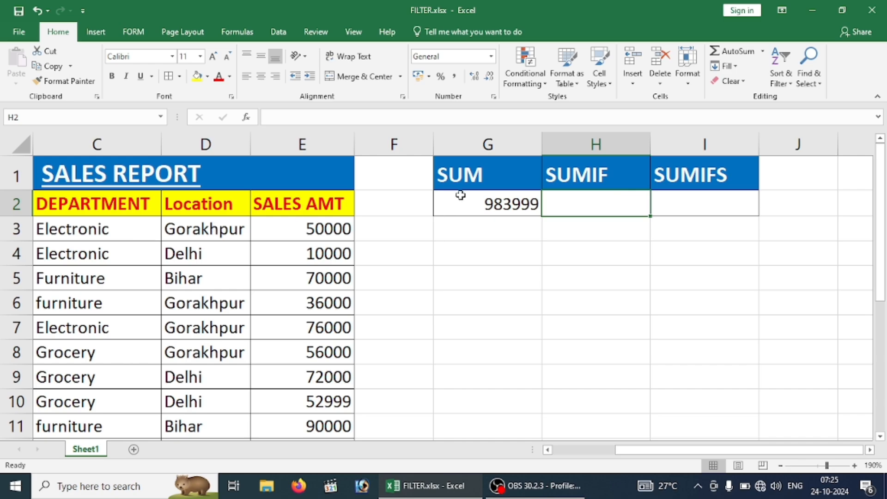
pyautogui.click(721, 201)
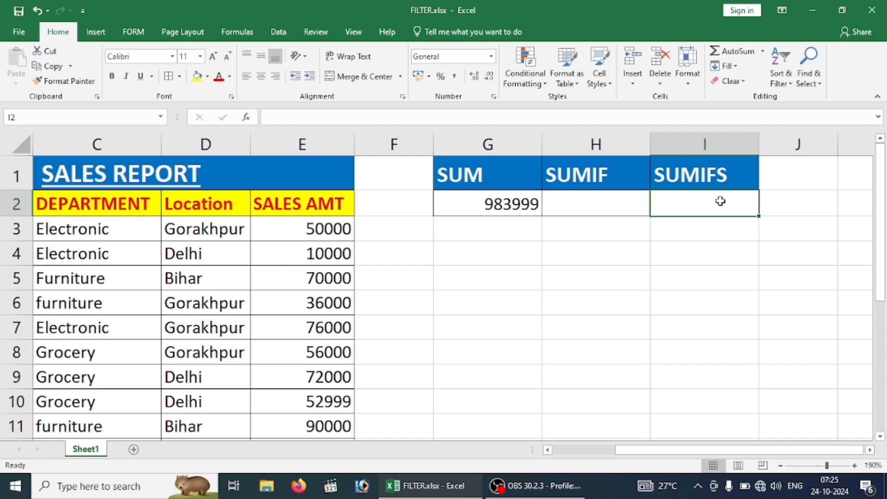
pyautogui.click(589, 192)
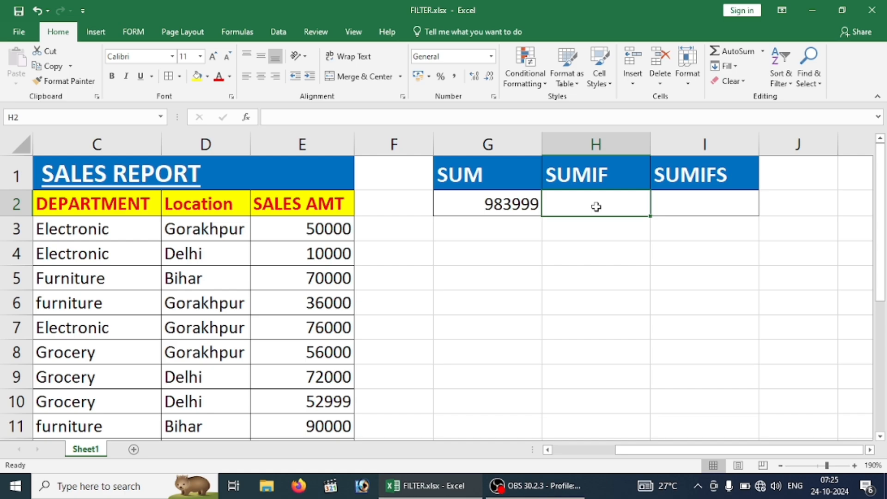
pyautogui.write('=')
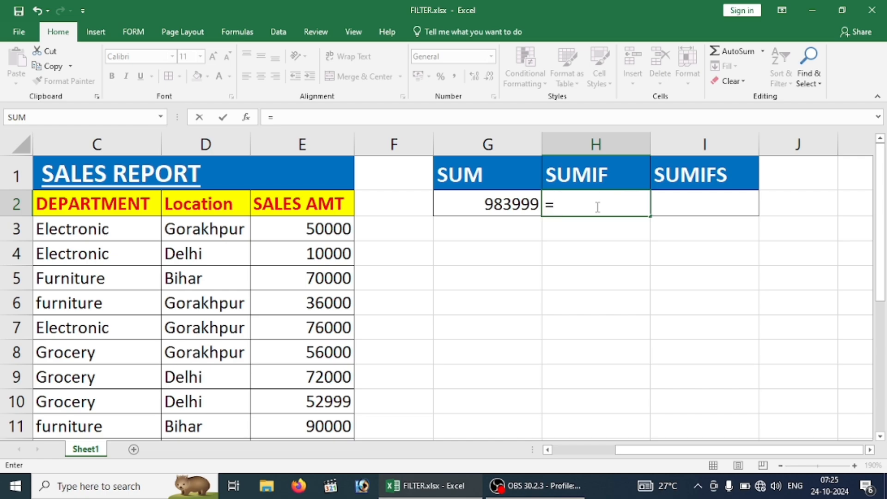
pyautogui.write('sum')
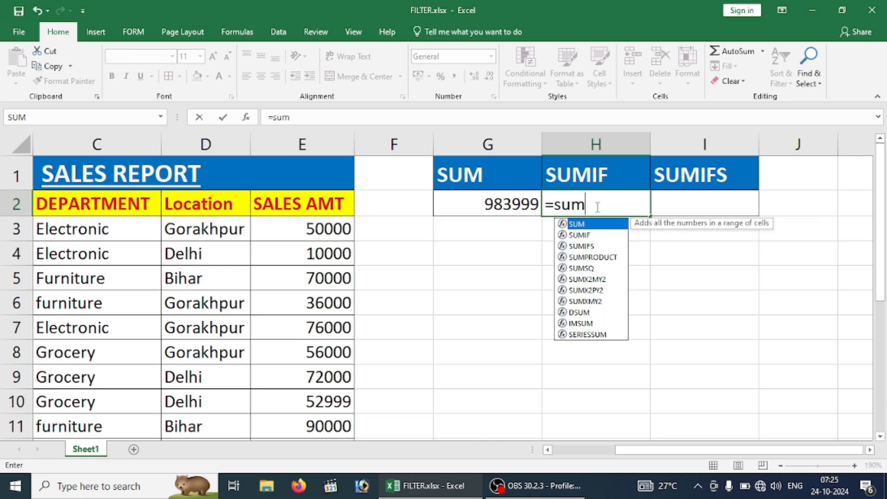
pyautogui.write('if')
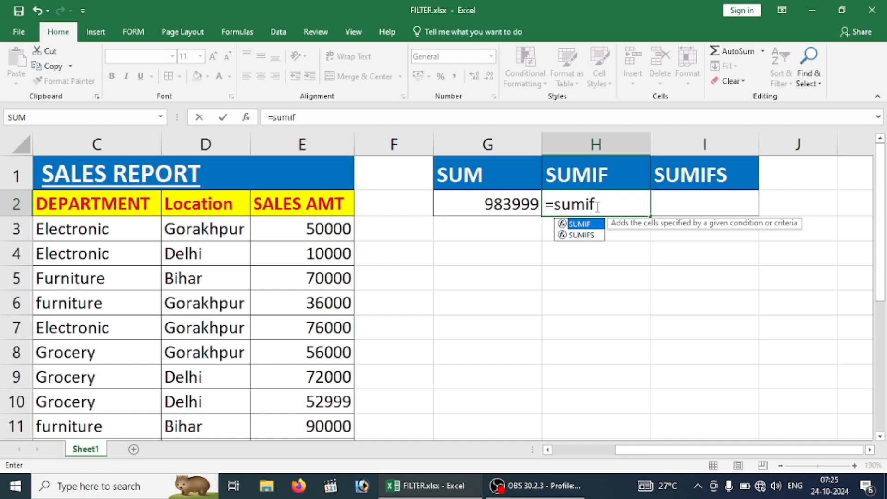
pyautogui.press('Tab')
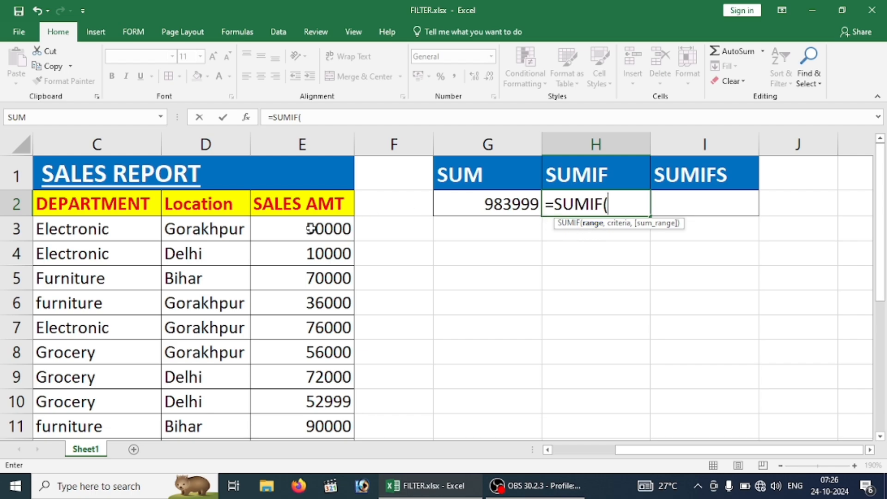
pyautogui.moveTo(310, 228); pyautogui.dragTo(319, 363)
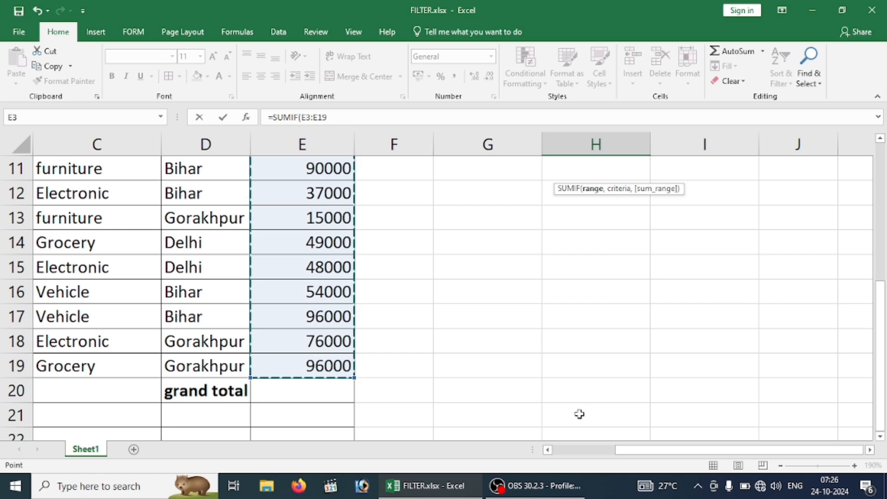
pyautogui.write(',')
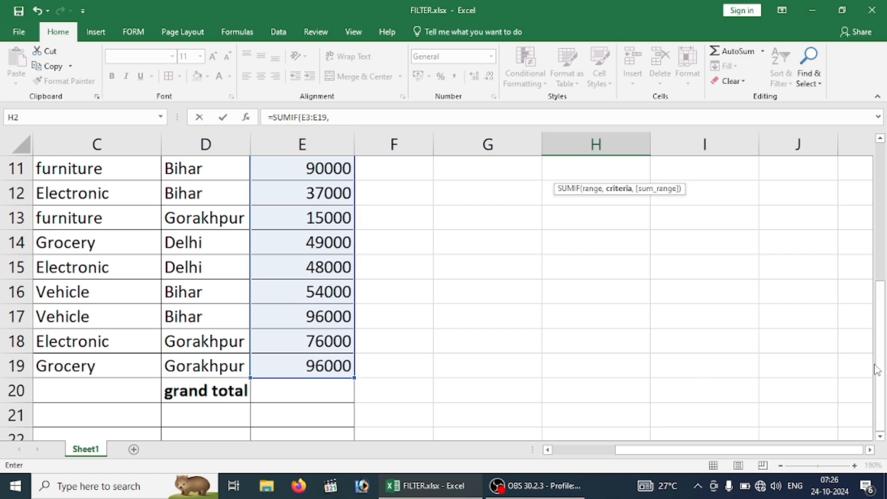
pyautogui.moveTo(877, 370); pyautogui.dragTo(869, 194)
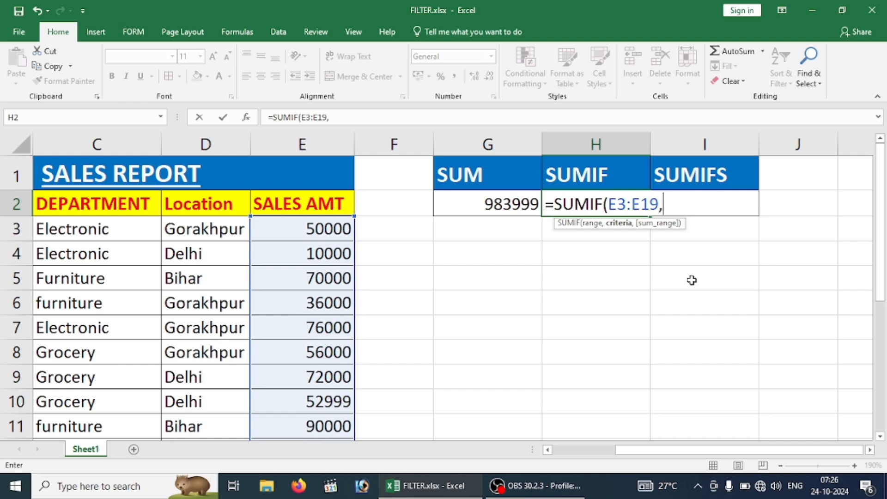
# Complete the H2 SUMIF formula with the criterion "=50000" and select the resulting cell.
pyautogui.write('"')
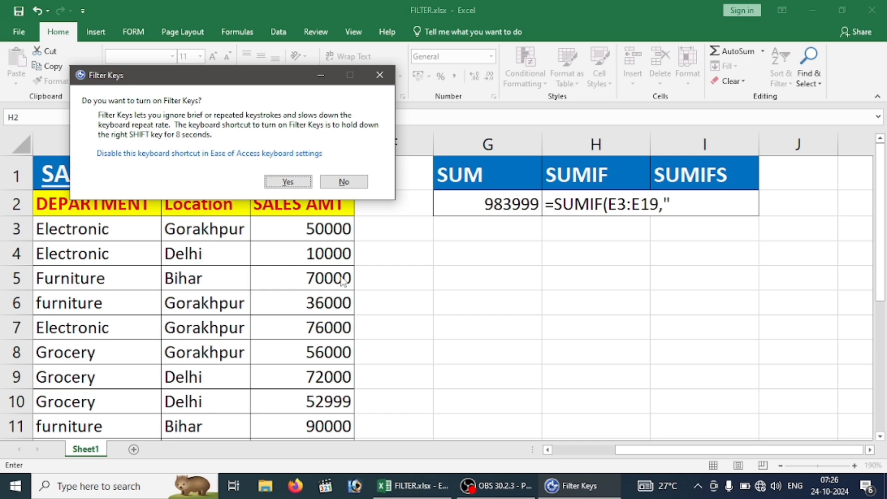
pyautogui.press('Escape')
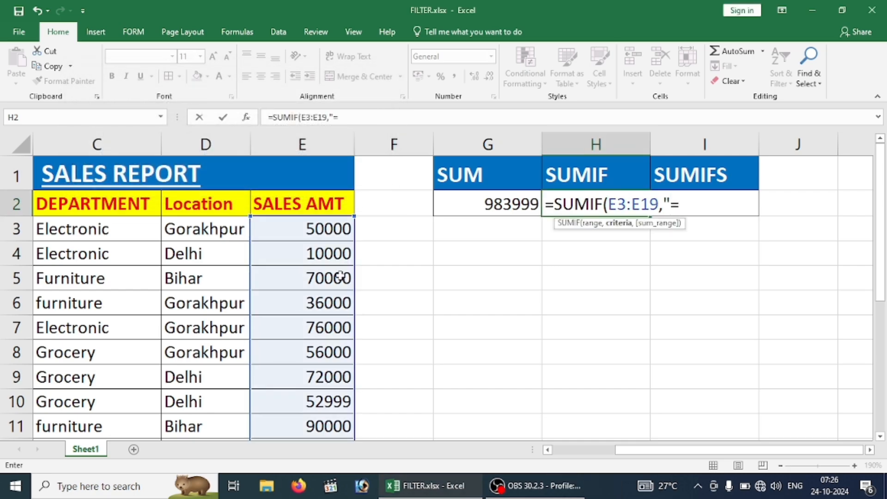
pyautogui.write('50000')
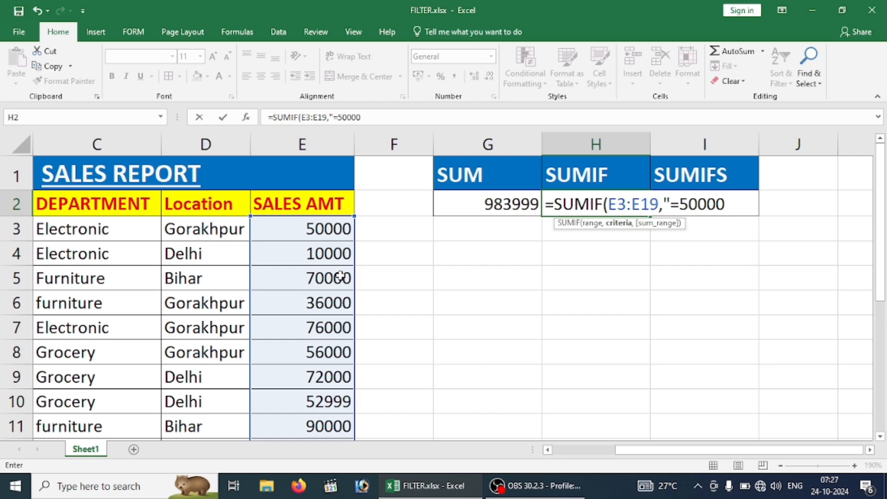
pyautogui.write('")')
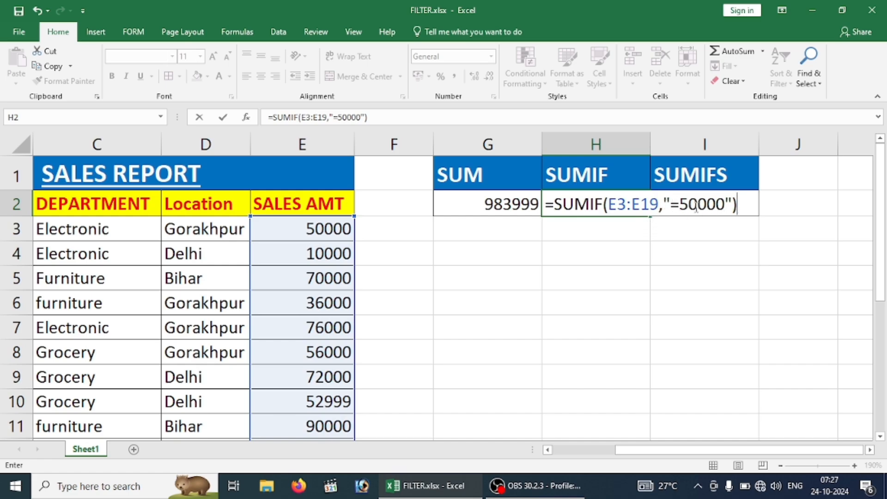
pyautogui.press('Return')
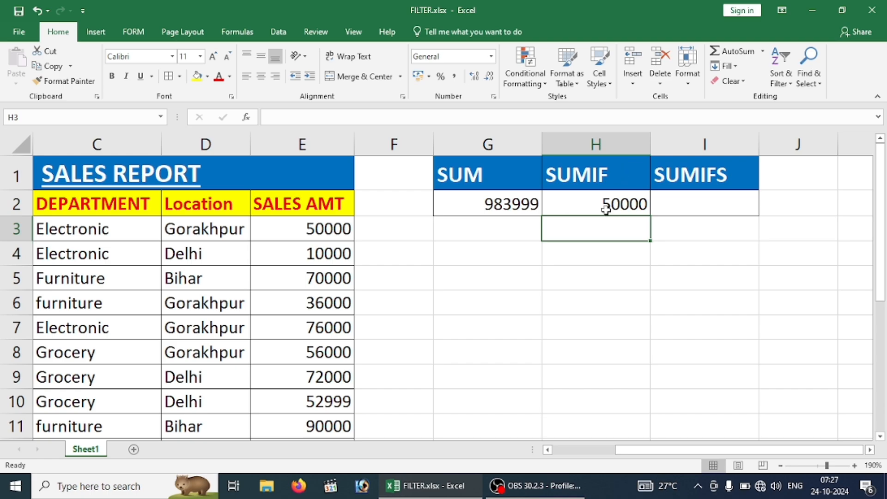
pyautogui.click(606, 210)
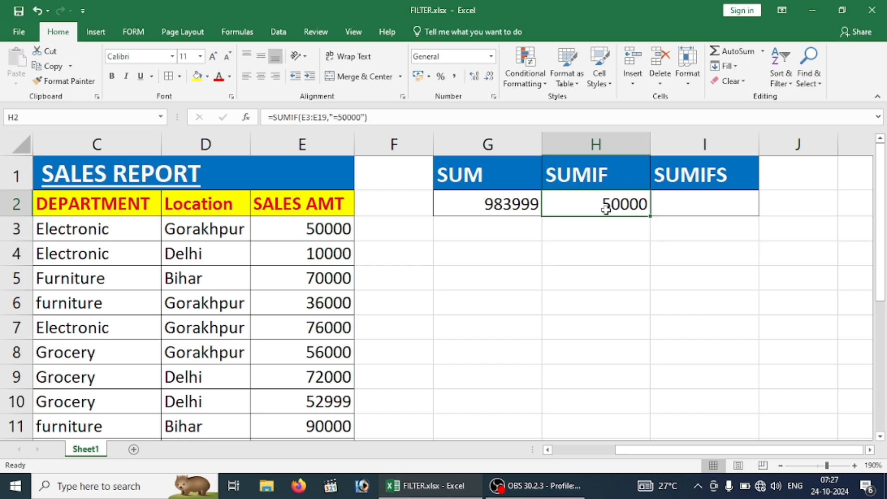
# Go down and back up the SALES AMT column to check which amounts match the SUMIF criterion of 50000.
pyautogui.click(315, 236)
pyautogui.press('Down')
pyautogui.press('Down')
pyautogui.press('Down')
pyautogui.press('Down')
pyautogui.press('Down')
pyautogui.press('Down')
pyautogui.press('Down')
pyautogui.press('Down')
pyautogui.press('Down')
pyautogui.press('Down')
pyautogui.press('Down')
pyautogui.press('Down')
pyautogui.press('Down')
pyautogui.press('Down')
pyautogui.press('Down')
pyautogui.press('Down')
pyautogui.press('Down')
pyautogui.press('Down')
pyautogui.press('Down')
pyautogui.press('Down')
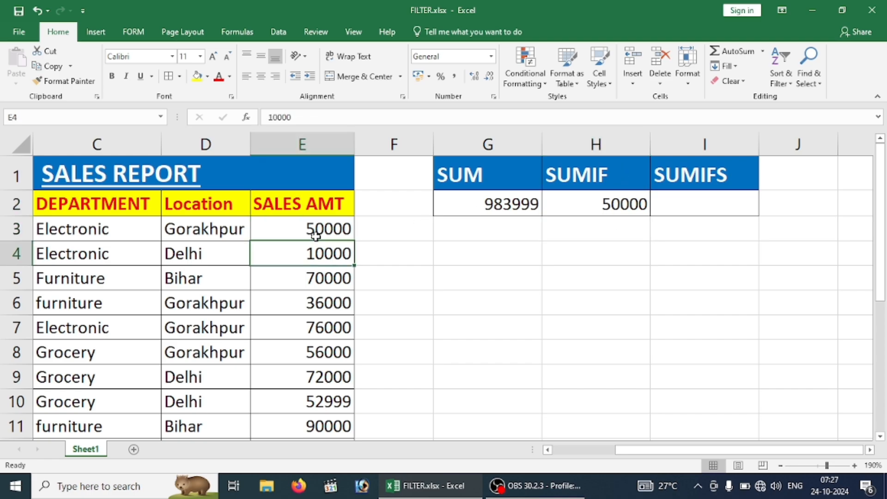
pyautogui.press('Up')
pyautogui.press('Up')
pyautogui.press('Up')
pyautogui.press('Up')
pyautogui.press('Up')
pyautogui.press('Up')
pyautogui.press('Up')
pyautogui.press('Up')
pyautogui.press('Up')
pyautogui.press('Up')
pyautogui.press('Up')
pyautogui.press('Up')
pyautogui.press('Up')
pyautogui.press('Up')
pyautogui.press('Up')
pyautogui.press('Up')
pyautogui.press('Up')
pyautogui.press('Up')
pyautogui.press('Up')
pyautogui.press('Up')
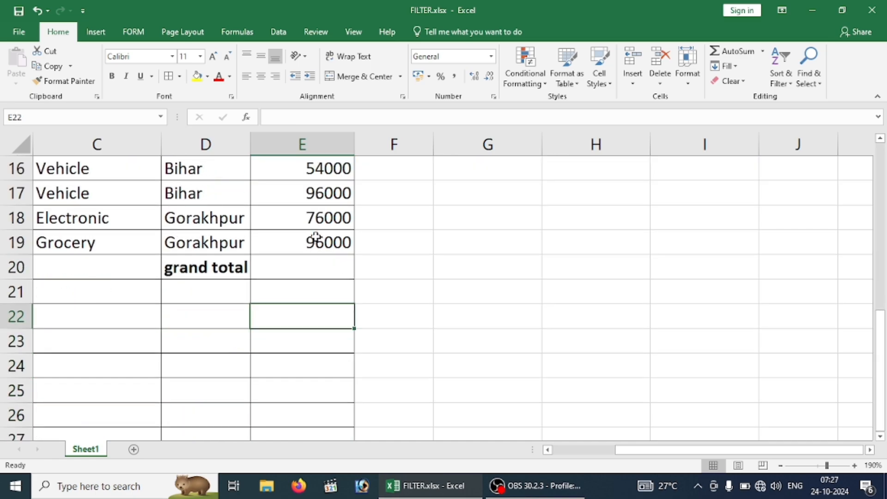
# Set the sales amount in E5 to 50000 and check the SUMIF cell H2.
pyautogui.press('Down')
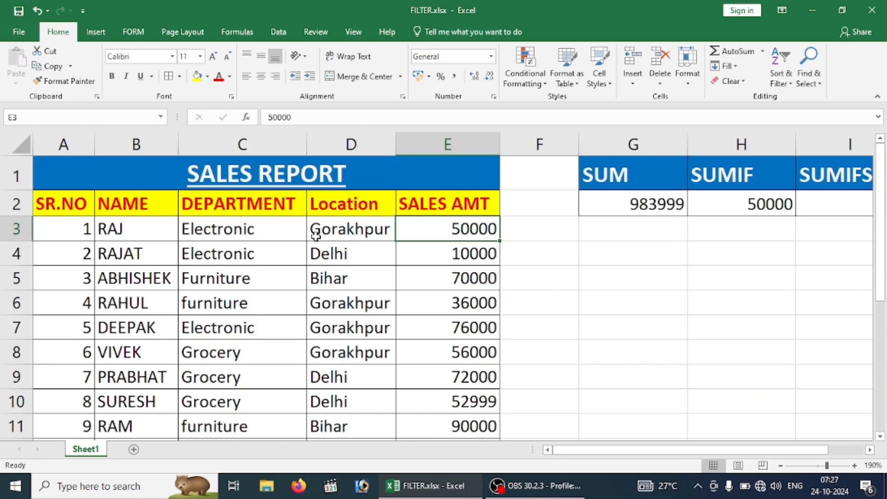
pyautogui.press('Down')
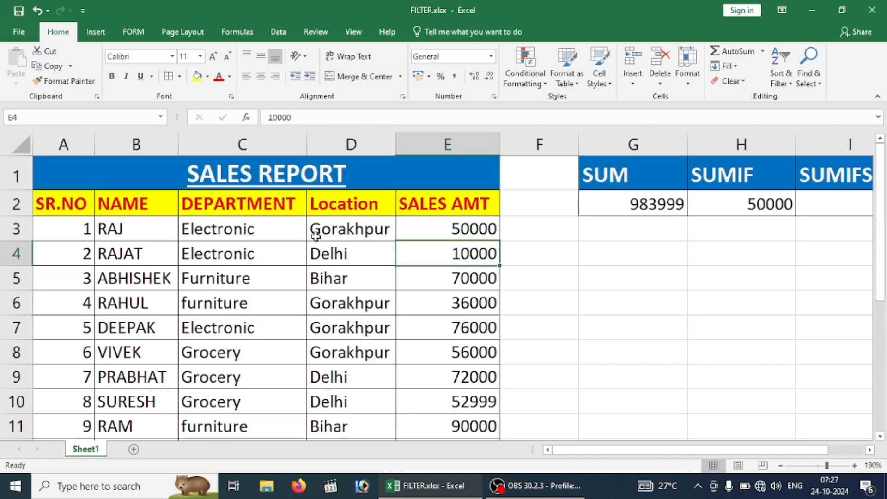
pyautogui.press('Down')
pyautogui.write('50000')
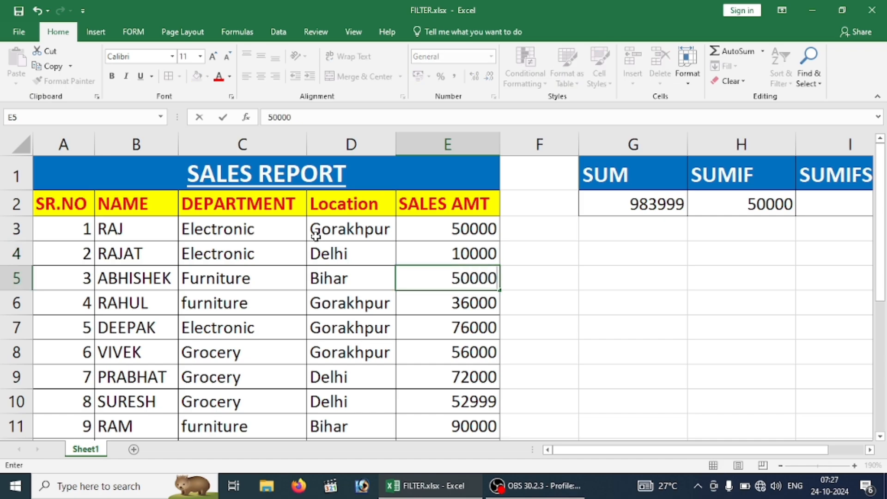
pyautogui.press('Return')
pyautogui.press('Right')
pyautogui.press('Right')
pyautogui.press('Right')
pyautogui.press('Right')
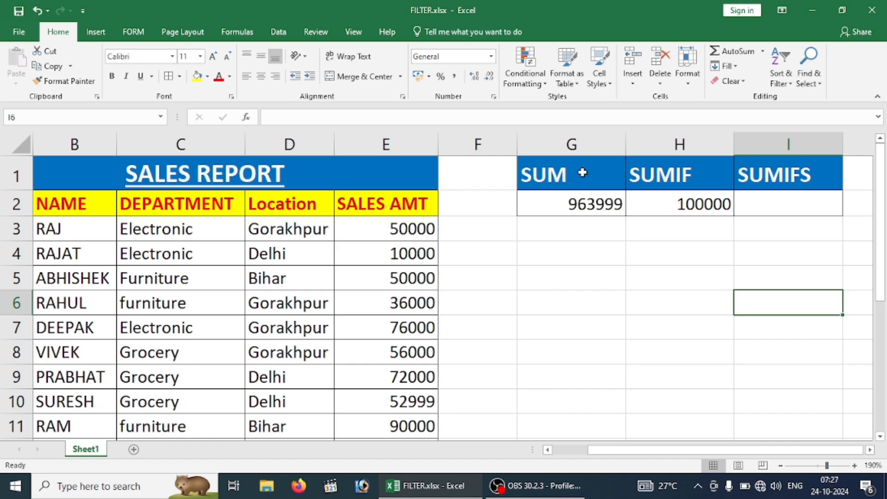
pyautogui.click(644, 211)
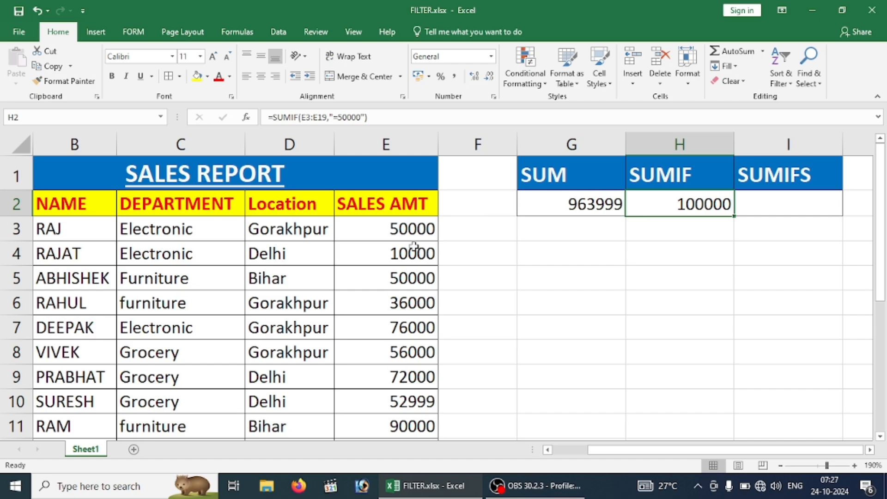
# Try the criterion "=>50000" in the SUMIF formula in H2.
pyautogui.doubleClick(690, 202)
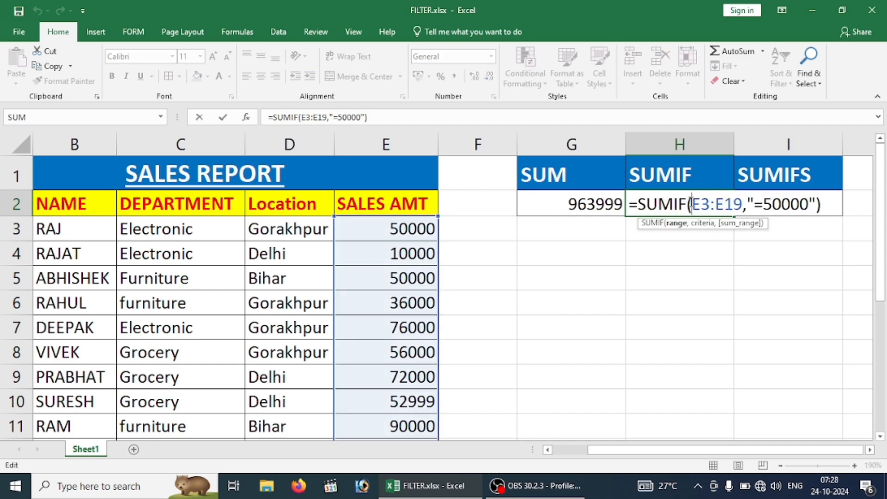
pyautogui.click(764, 202)
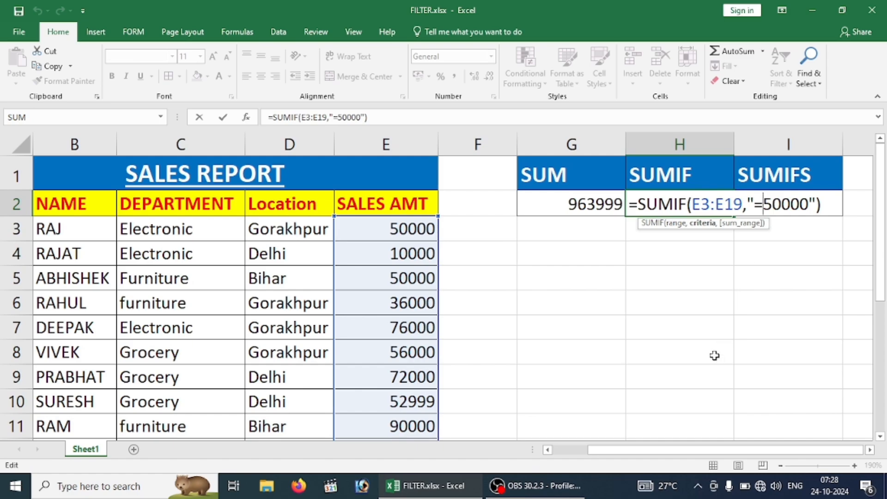
pyautogui.write('>')
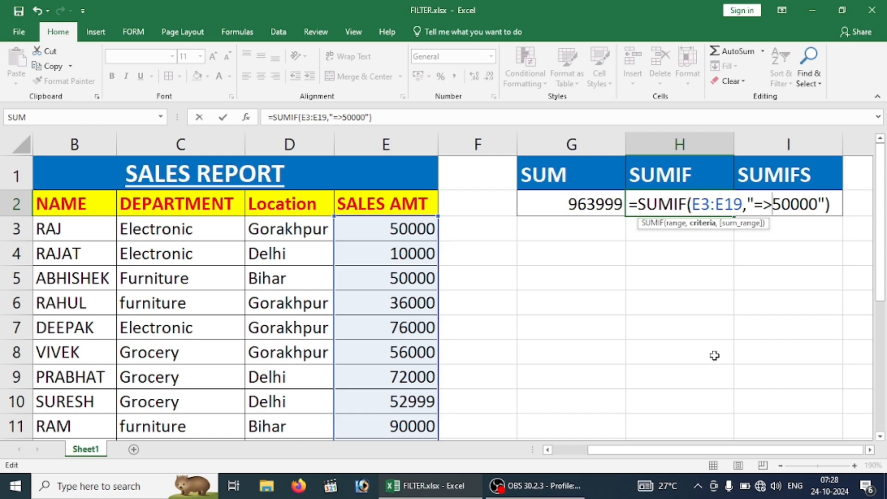
pyautogui.press('Return')
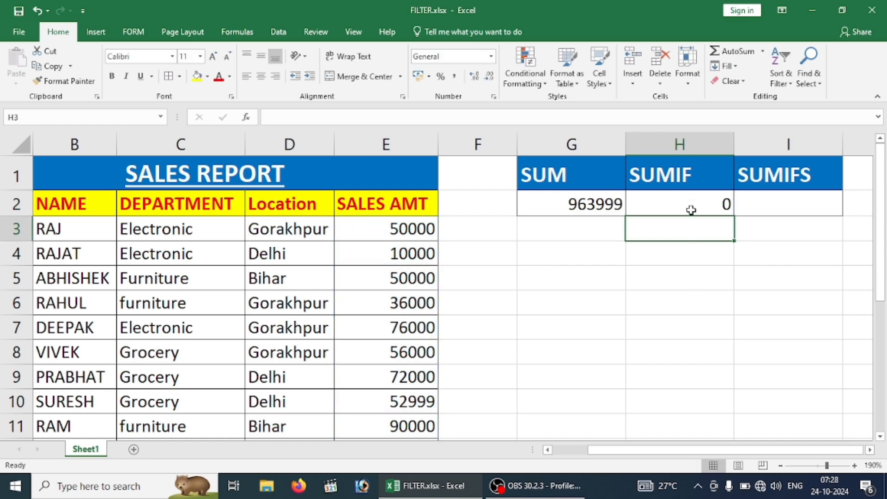
# Correct the SUMIF criterion in H2 to ">=50000" and reopen the formula to review it.
pyautogui.click(691, 210)
pyautogui.doubleClick(691, 205)
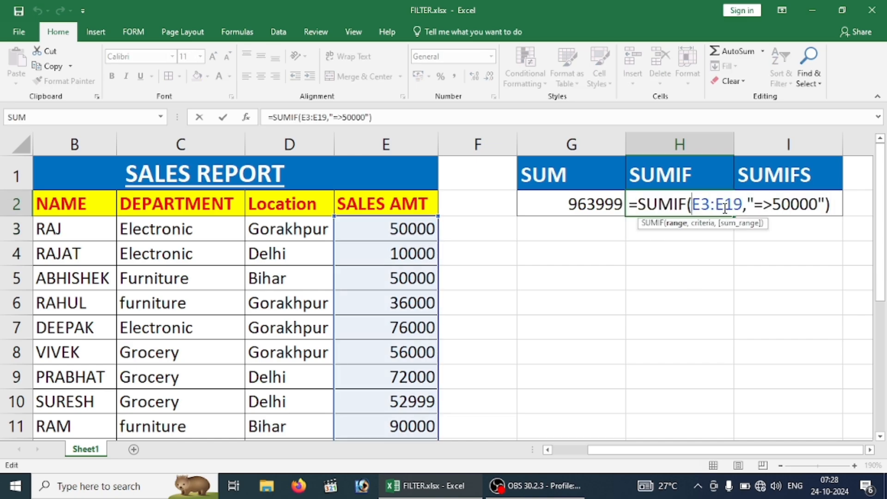
pyautogui.click(763, 204)
pyautogui.press('BackSpace')
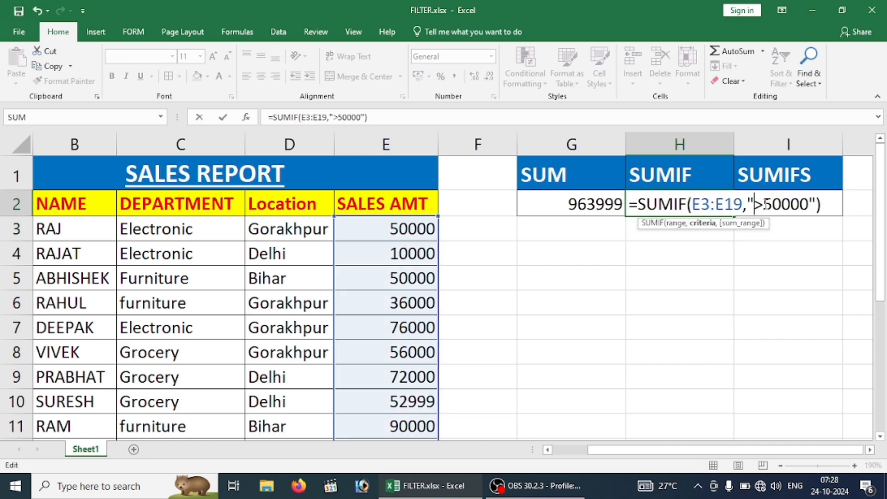
pyautogui.click(764, 204)
pyautogui.write('=')
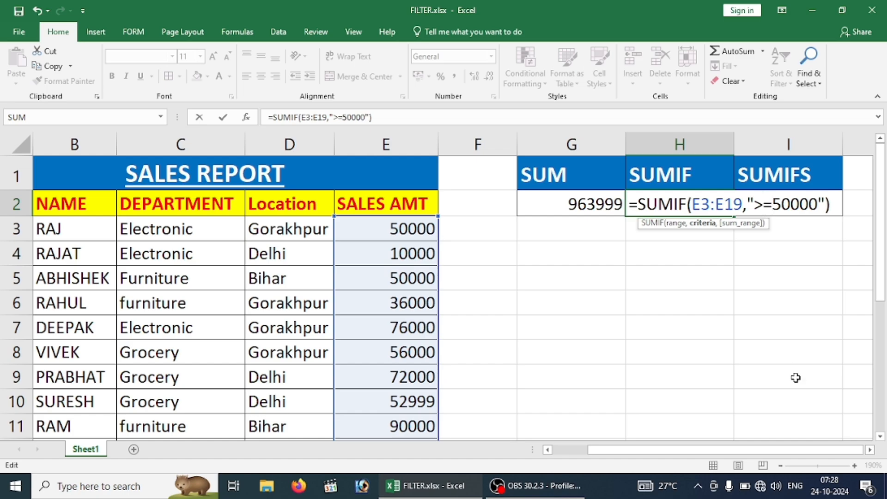
pyautogui.press('Return')
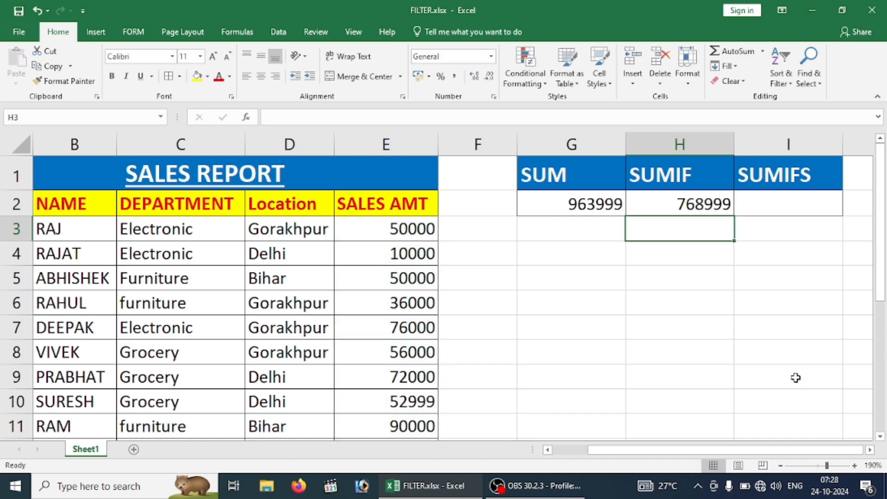
pyautogui.click(701, 203)
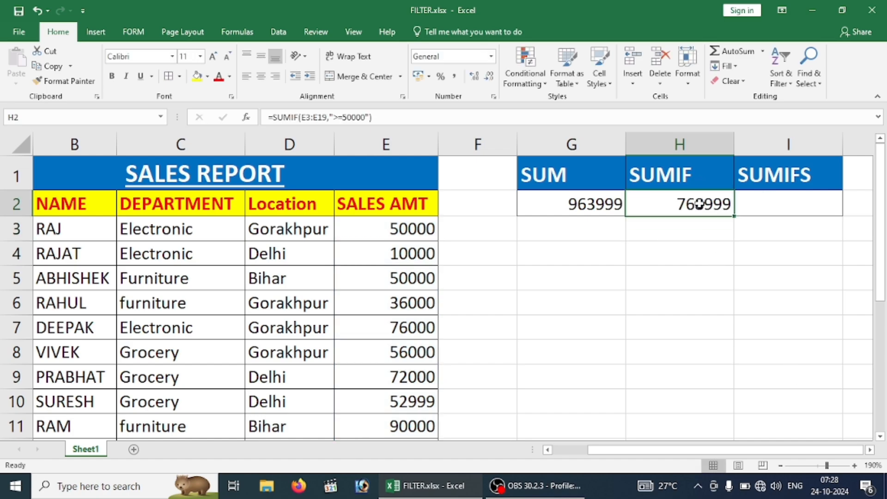
pyautogui.doubleClick(701, 204)
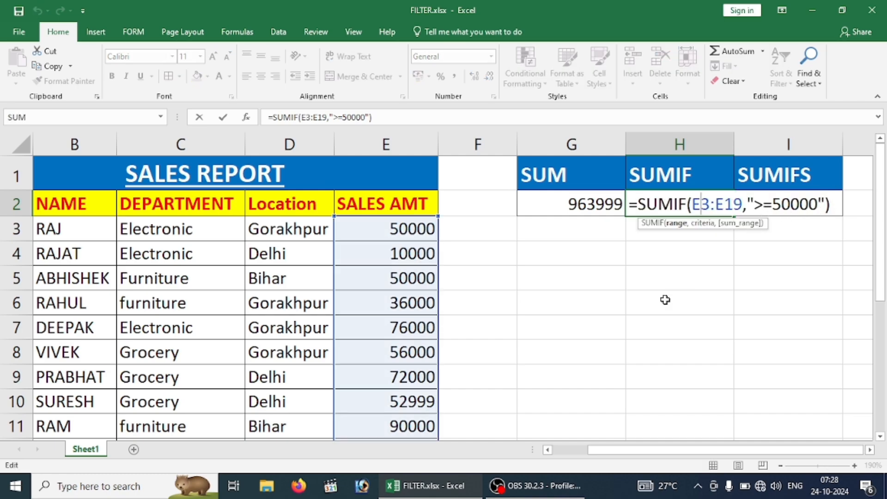
pyautogui.press('Return')
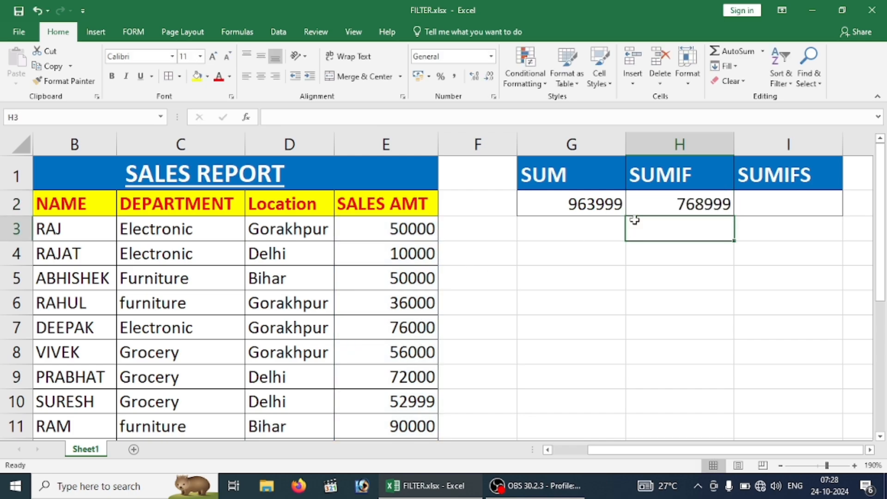
# Change the SUMIF criterion in H2 to "<50000".
pyautogui.click(702, 204)
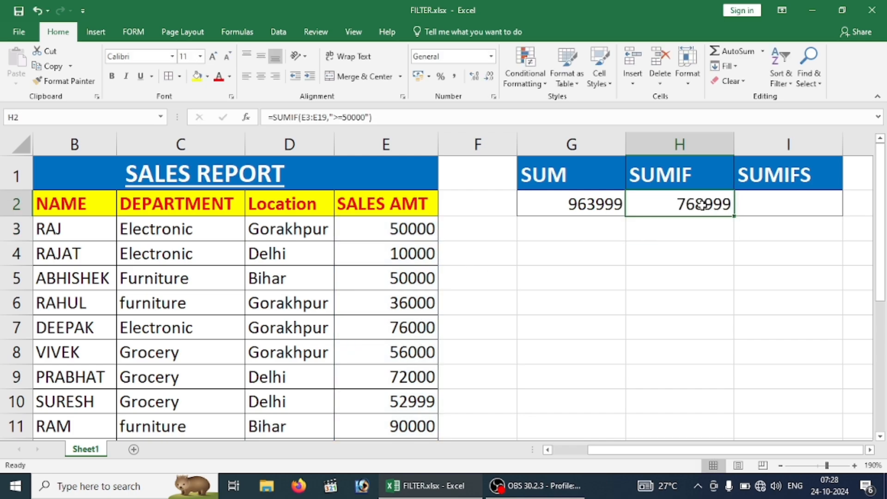
pyautogui.doubleClick(703, 204)
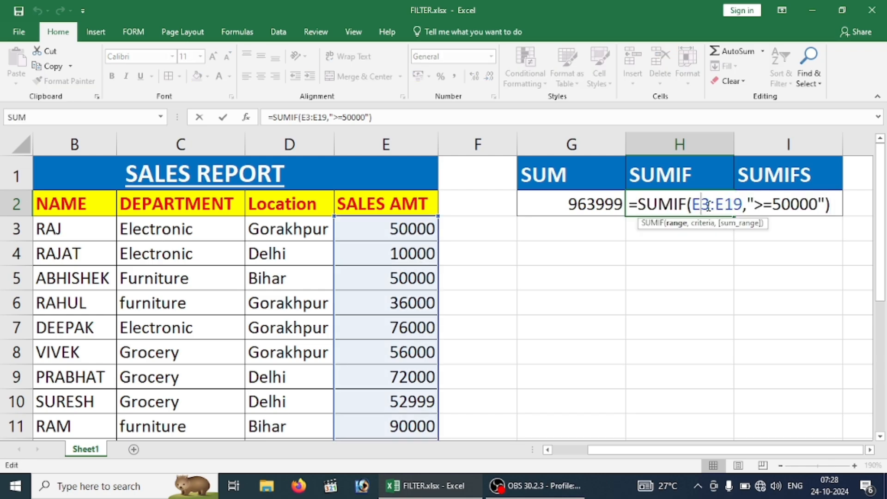
pyautogui.click(773, 203)
pyautogui.press('BackSpace')
pyautogui.press('BackSpace')
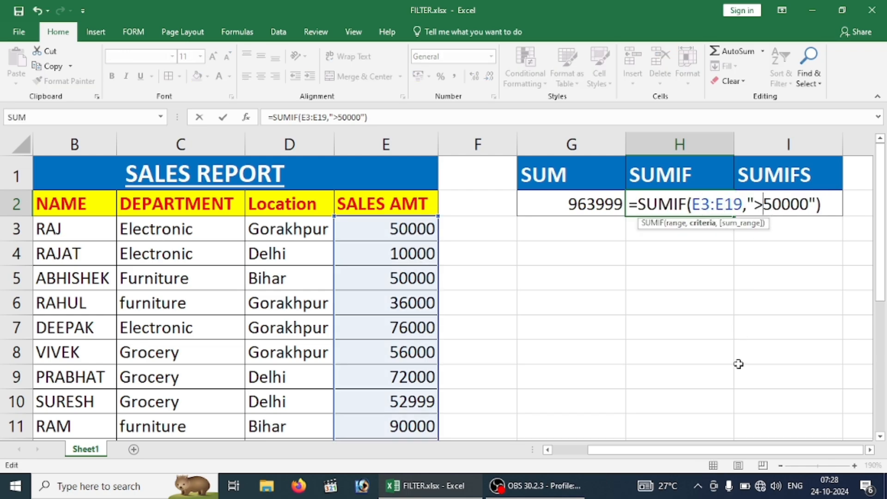
pyautogui.write('<')
pyautogui.press('Return')
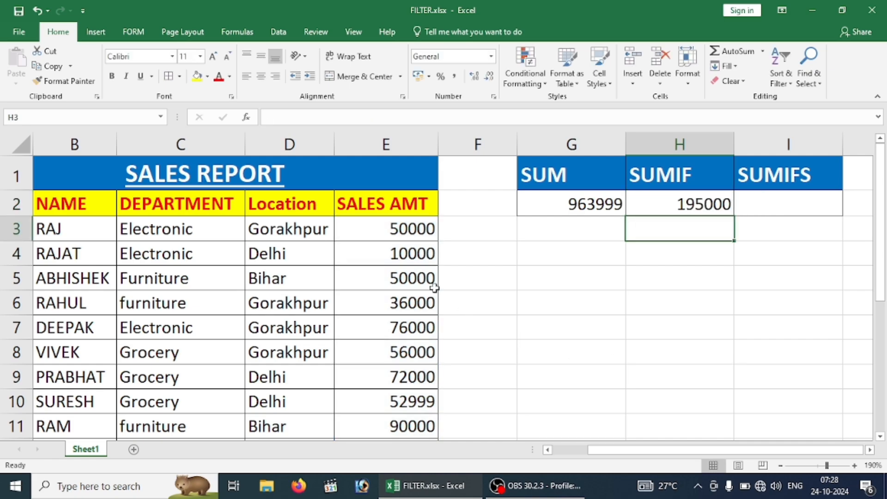
# Go down and back up the SALES AMT column to check which amounts are below 50000.
pyautogui.click(403, 259)
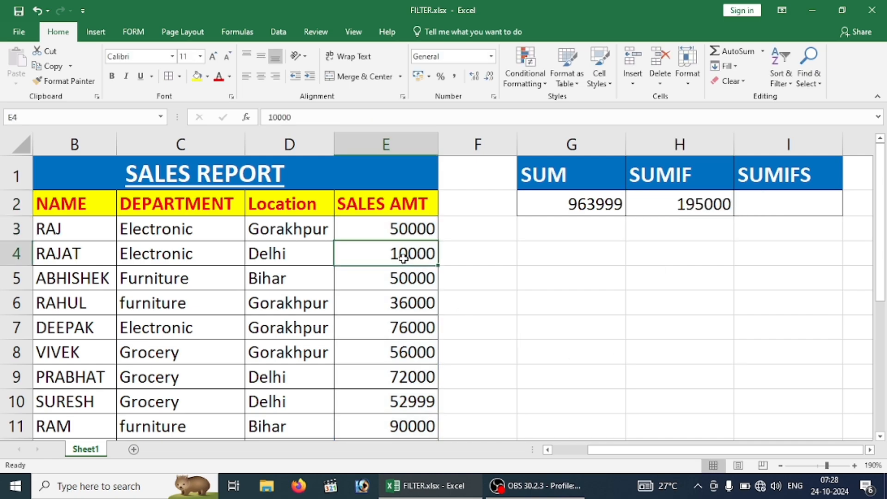
pyautogui.click(403, 310)
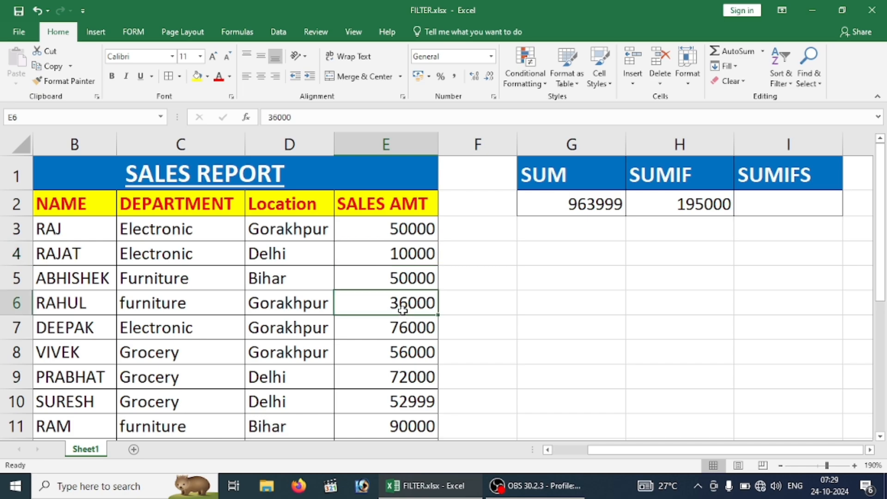
pyautogui.click(403, 407)
pyautogui.click(404, 416)
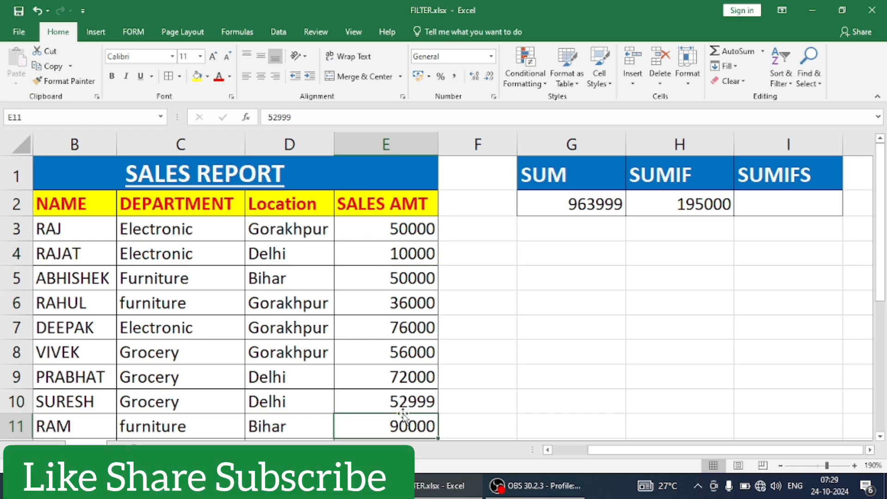
pyautogui.scroll(-1, 404, 416)
pyautogui.click(404, 416)
pyautogui.scroll(-1, 404, 414)
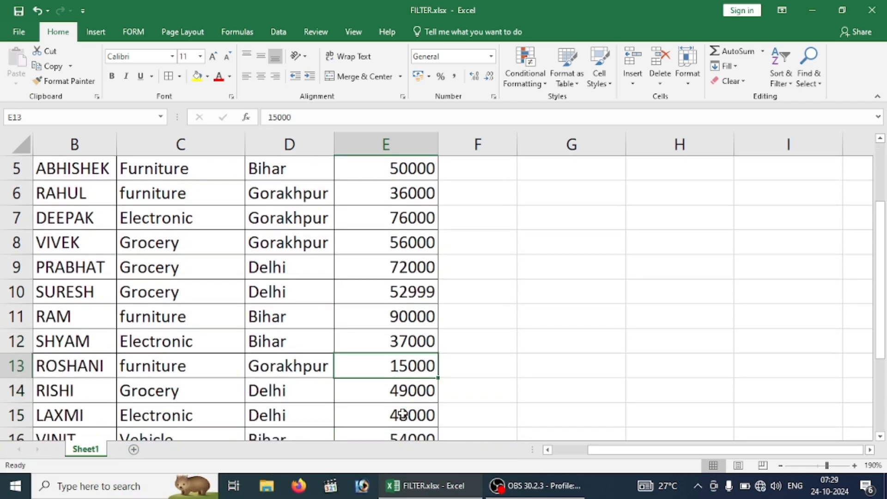
pyautogui.press('Down')
pyautogui.press('Down')
pyautogui.press('Down')
pyautogui.press('Down')
pyautogui.press('Down')
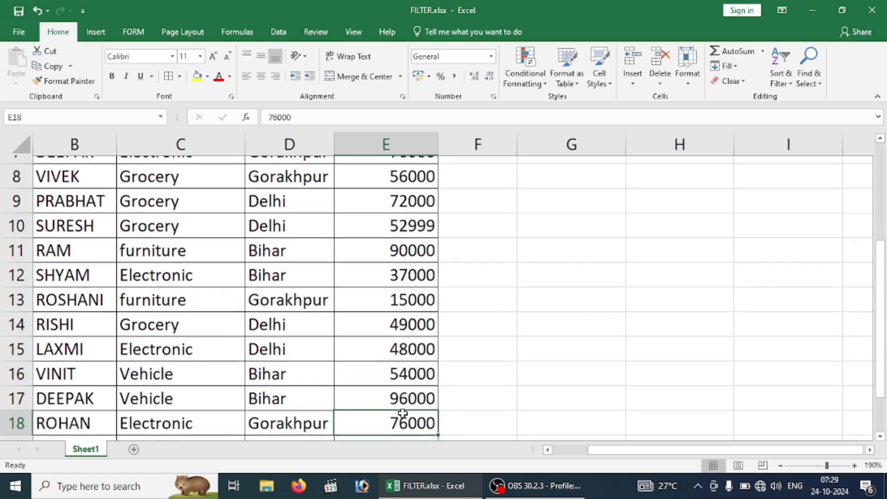
pyautogui.press('Down')
pyautogui.press('Down')
pyautogui.press('Down')
pyautogui.press('Up')
pyautogui.press('Up')
pyautogui.press('Up')
pyautogui.press('Up')
pyautogui.press('Up')
pyautogui.press('Up')
pyautogui.press('Up')
pyautogui.press('Up')
pyautogui.press('Up')
pyautogui.press('Up')
pyautogui.press('Up')
pyautogui.press('Up')
pyautogui.press('Up')
pyautogui.press('Up')
pyautogui.press('Up')
pyautogui.press('Up')
pyautogui.press('Up')
pyautogui.press('Up')
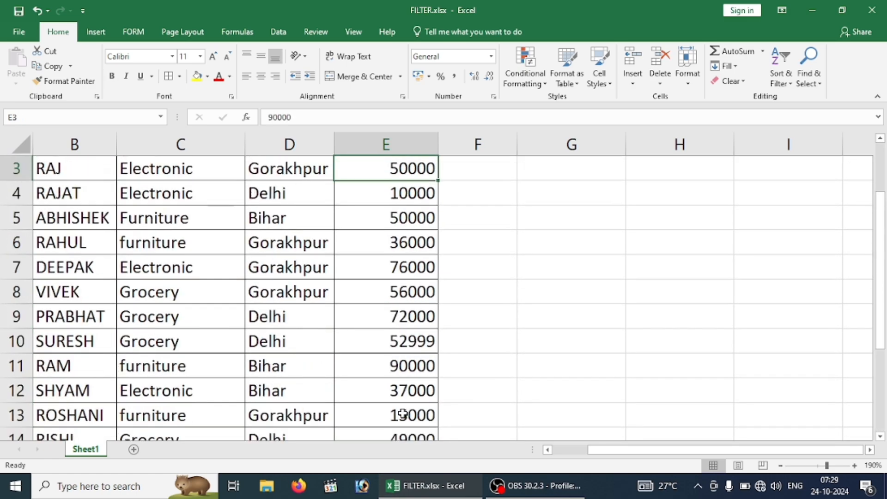
# Delete the SUMIF formula from cell H2.
pyautogui.press('Up')
pyautogui.press('Up')
pyautogui.press('Right')
pyautogui.press('Right')
pyautogui.press('Right')
pyautogui.press('Down')
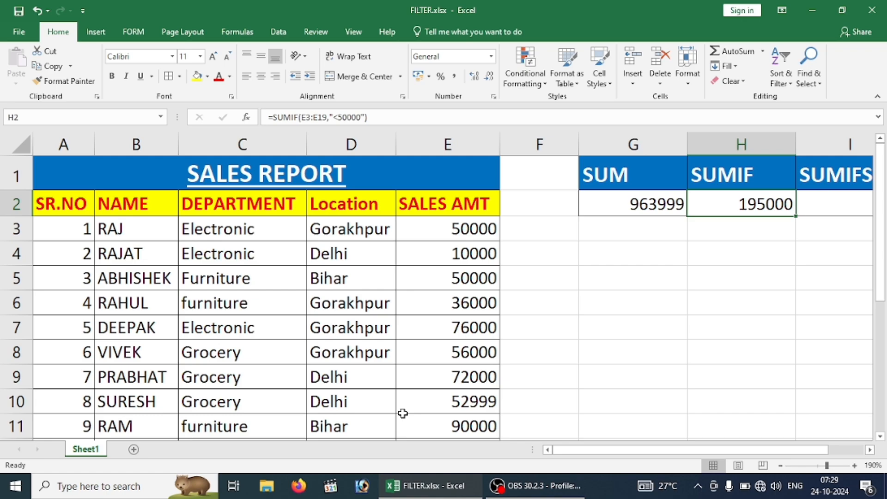
pyautogui.press('Delete')
pyautogui.press('Right')
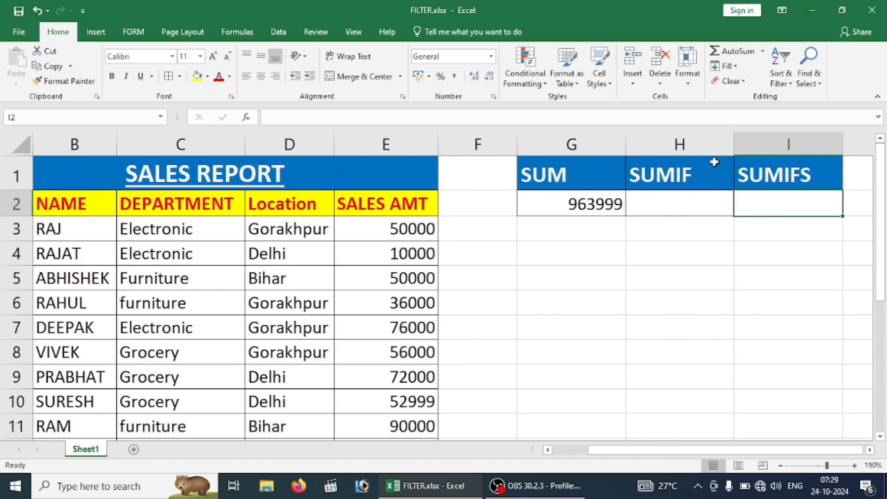
# Start a new SUMIF formula in H2 with the department cells C3:C19 as the criteria range.
pyautogui.click(681, 204)
pyautogui.write('=')
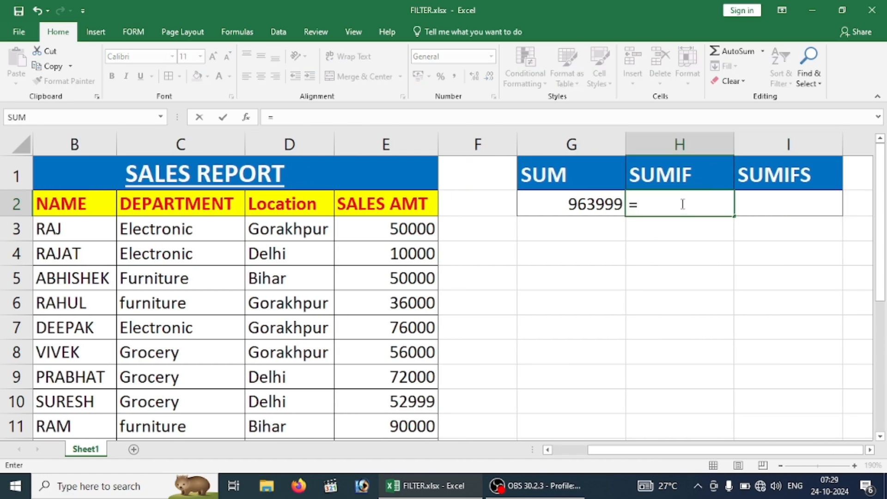
pyautogui.write('sumif')
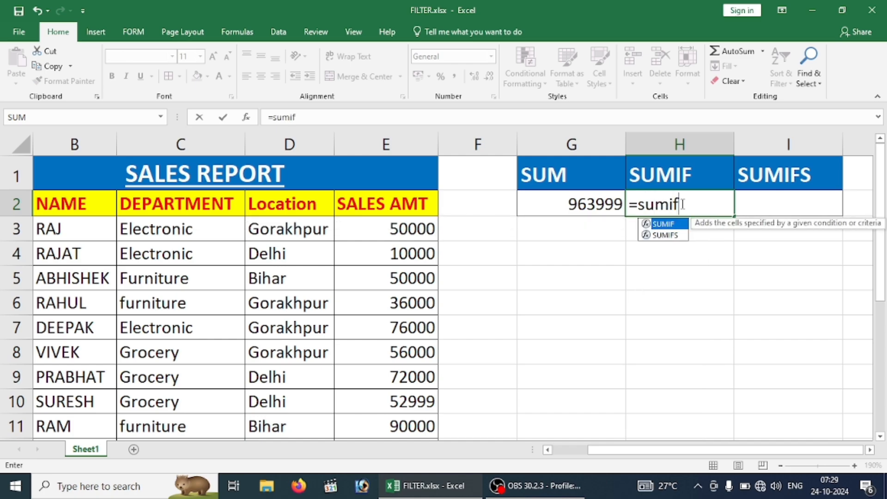
pyautogui.press('Tab')
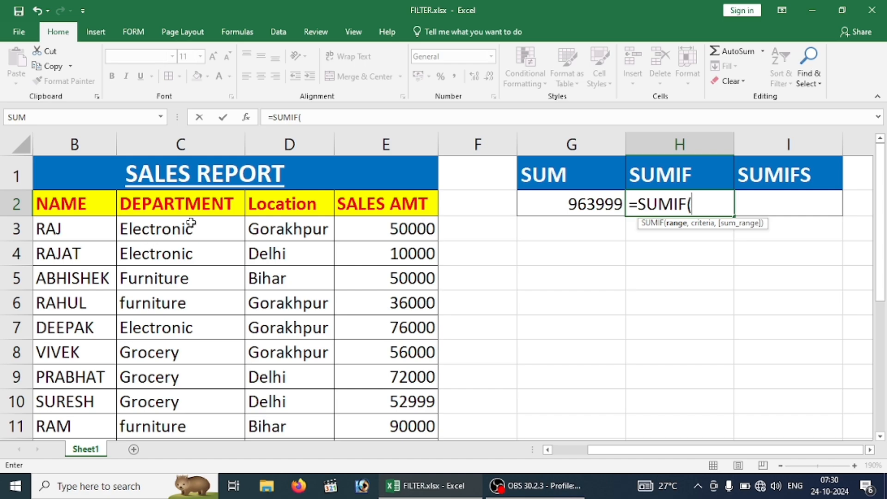
pyautogui.moveTo(190, 225); pyautogui.dragTo(184, 360)
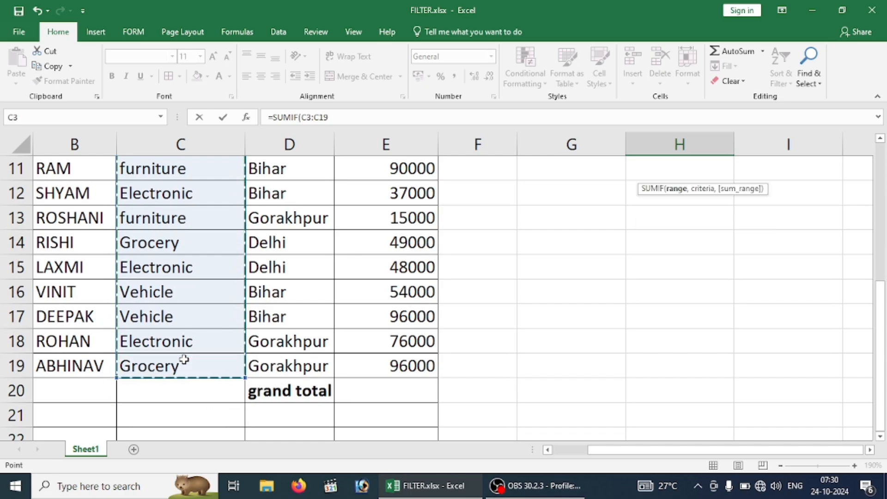
pyautogui.write(',')
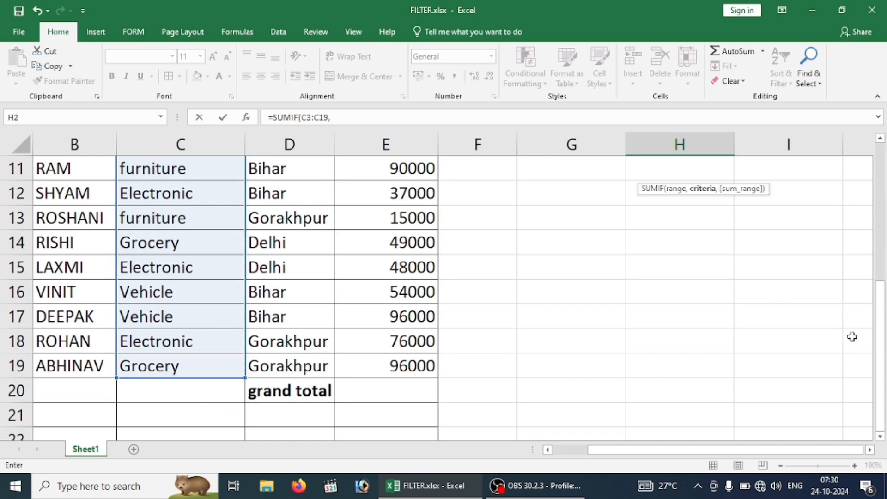
pyautogui.moveTo(882, 340); pyautogui.dragTo(872, 139)
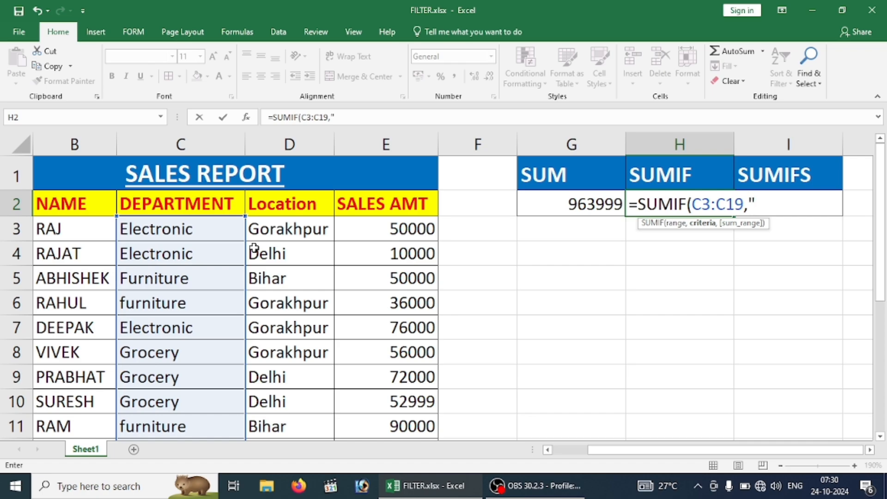
# Complete the H2 SUMIF formula with the criterion "electronic" and sum range E3:E19, and select the resulting cell.
pyautogui.write('elect')
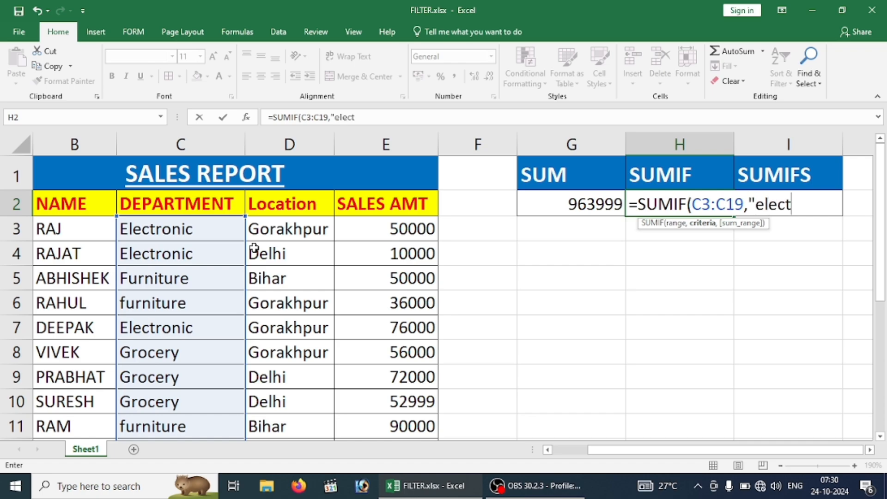
pyautogui.write('ronic')
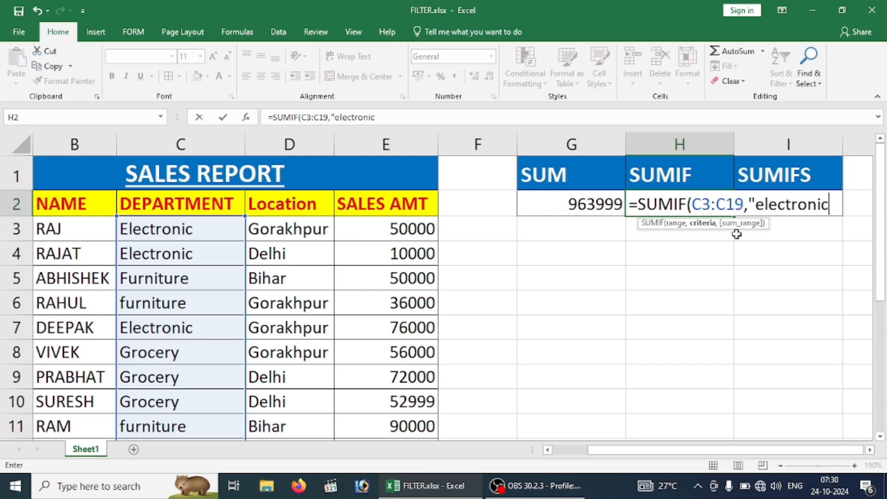
pyautogui.write('",')
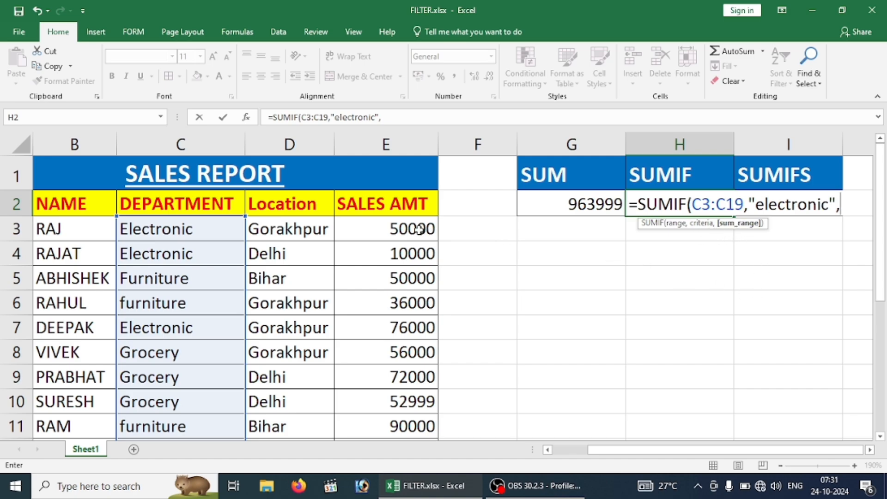
pyautogui.moveTo(419, 230); pyautogui.dragTo(399, 364)
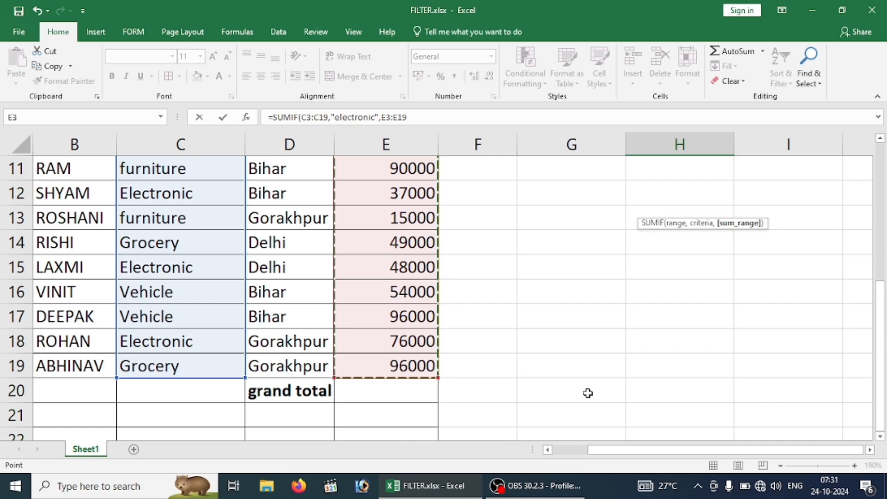
pyautogui.write(')')
pyautogui.moveTo(882, 332); pyautogui.dragTo(876, 157)
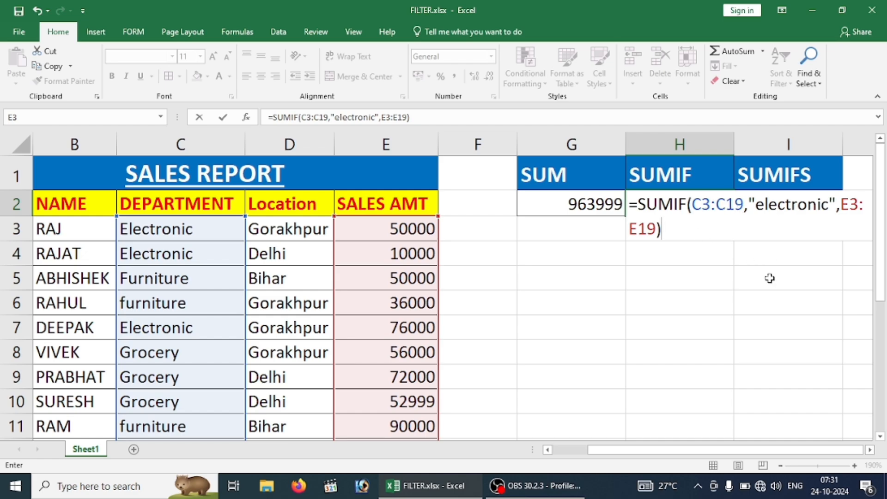
pyautogui.press('Return')
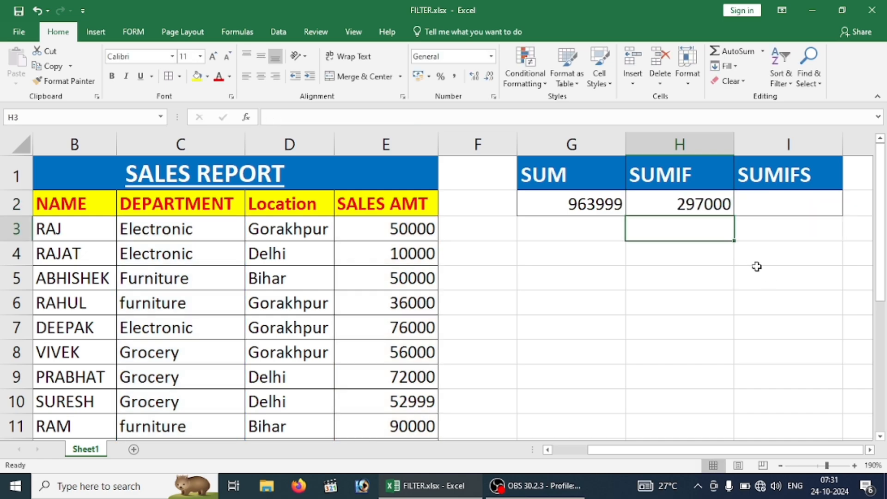
pyautogui.click(692, 201)
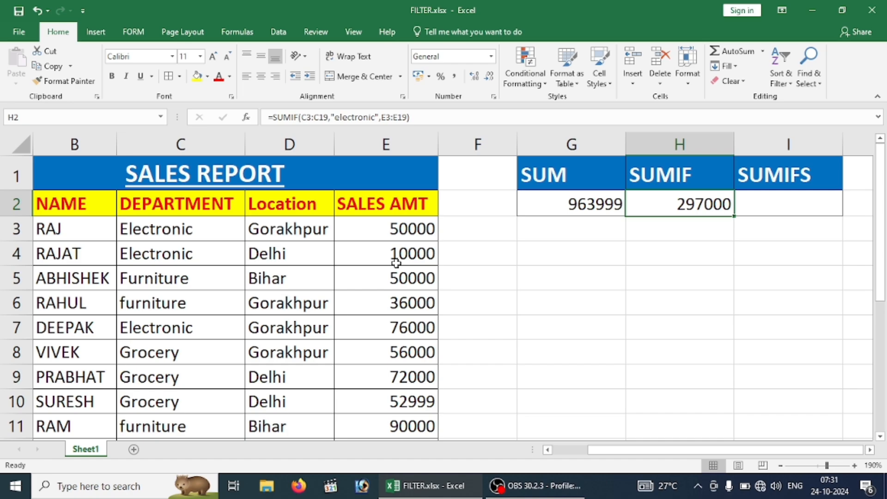
# Change the criterion in the H2 SUMIF formula to "furniture".
pyautogui.doubleClick(689, 205)
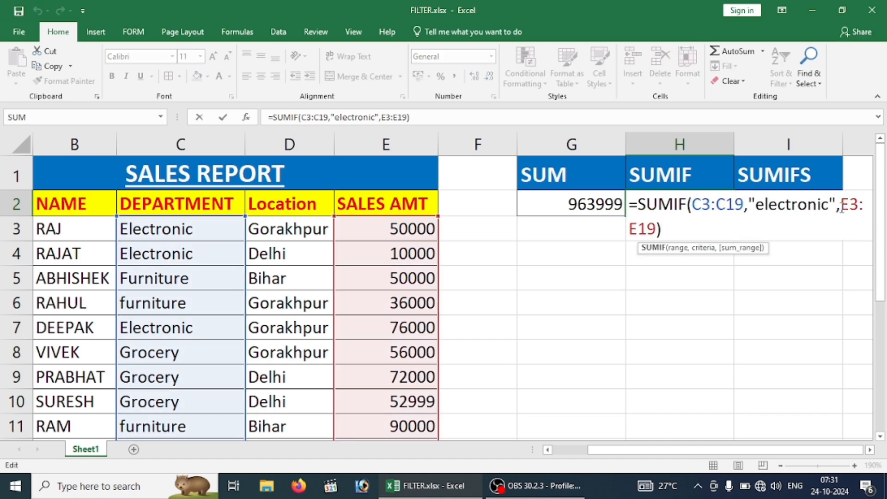
pyautogui.click(829, 204)
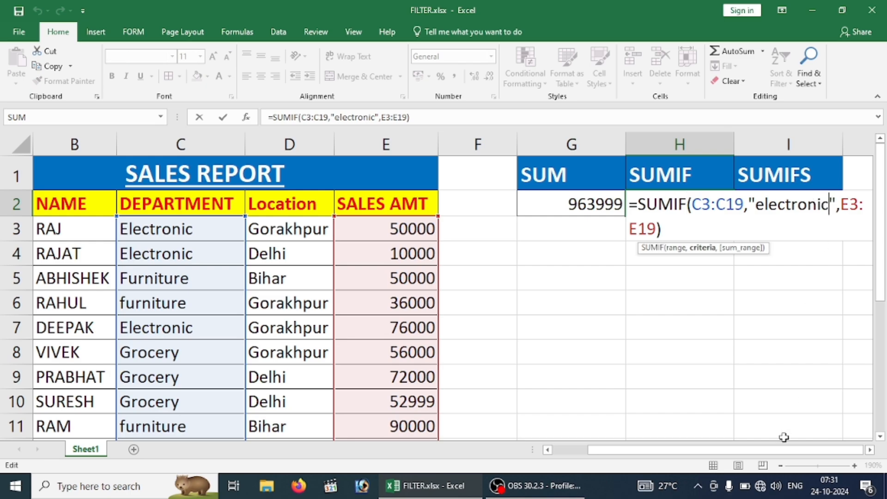
pyautogui.press('BackSpace')
pyautogui.press('BackSpace')
pyautogui.press('BackSpace')
pyautogui.press('BackSpace')
pyautogui.press('BackSpace')
pyautogui.press('BackSpace')
pyautogui.press('BackSpace')
pyautogui.press('BackSpace')
pyautogui.press('BackSpace')
pyautogui.press('BackSpace')
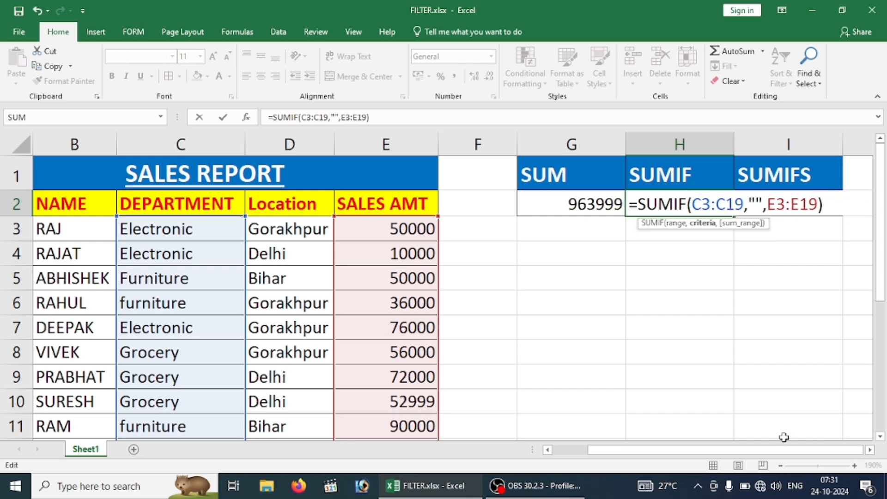
pyautogui.write('fur')
pyautogui.write('nitur')
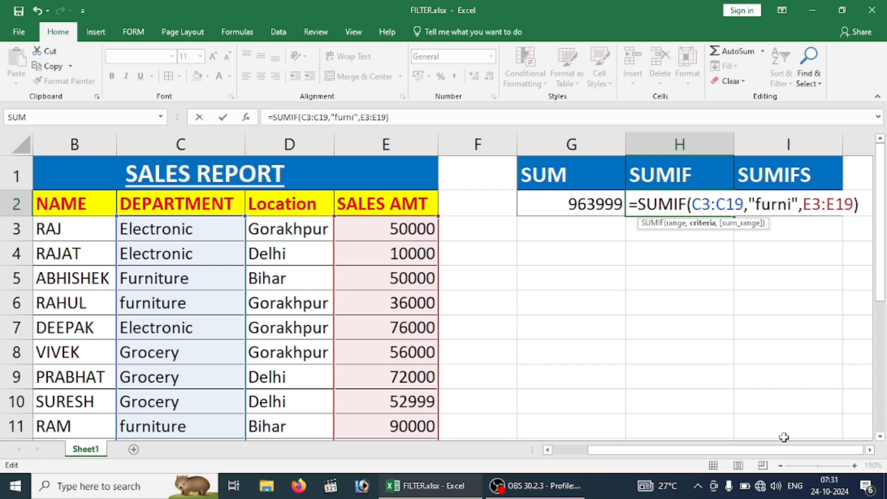
pyautogui.write('e')
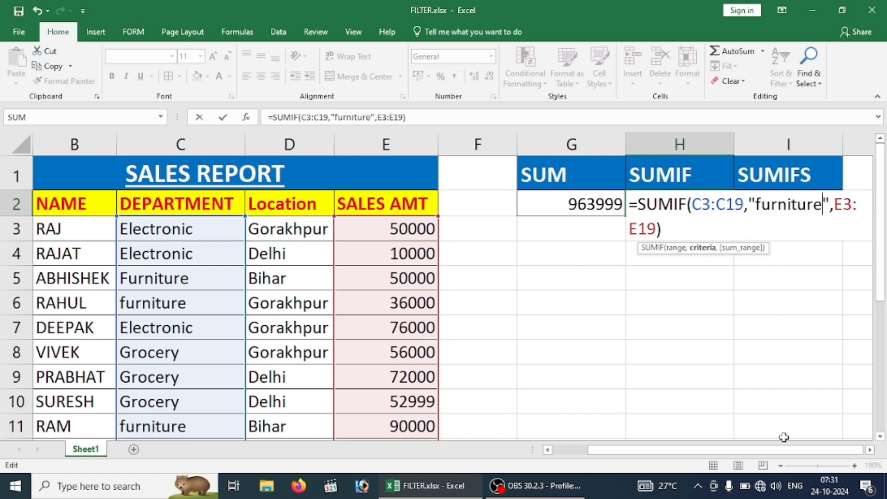
pyautogui.press('Return')
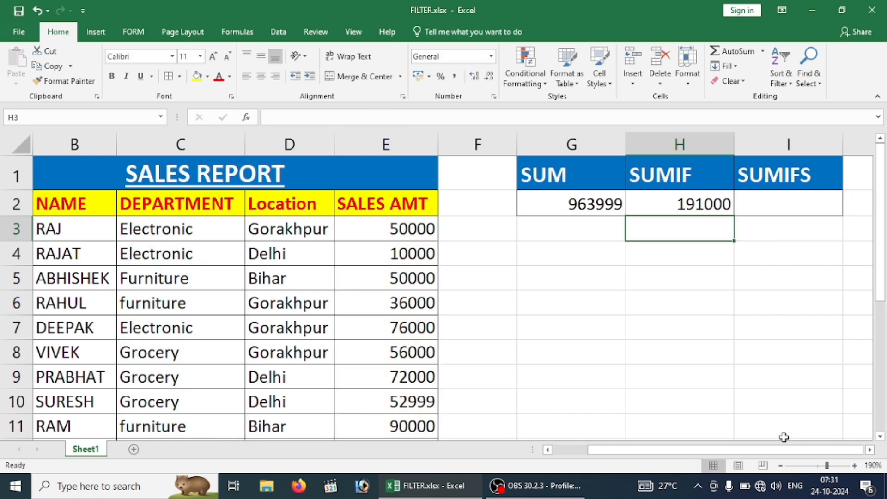
# Change the criterion in the H2 SUMIF formula to "grocery".
pyautogui.press('Up')
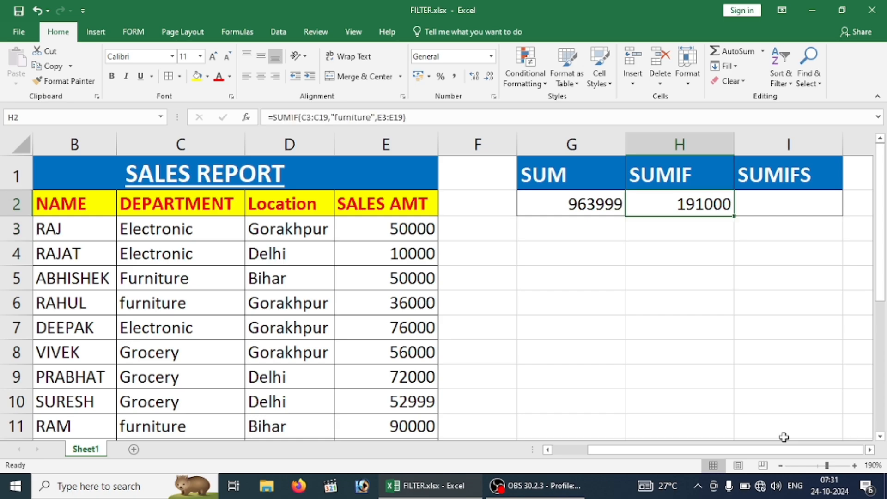
pyautogui.press('F2')
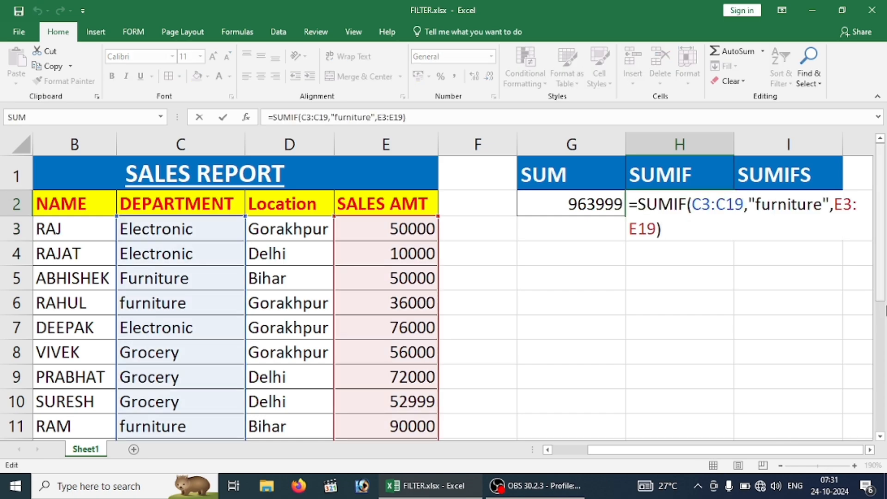
pyautogui.click(815, 204)
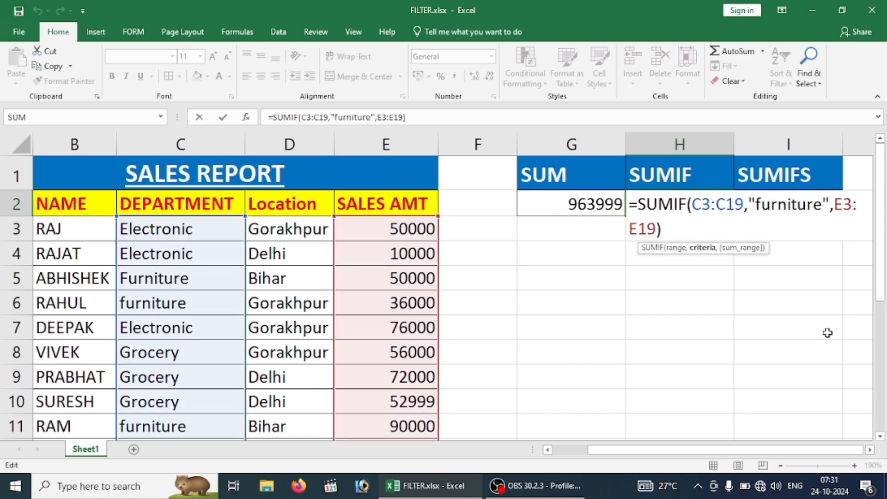
pyautogui.press('BackSpace')
pyautogui.press('BackSpace')
pyautogui.press('BackSpace')
pyautogui.press('BackSpace')
pyautogui.press('BackSpace')
pyautogui.press('BackSpace')
pyautogui.press('BackSpace')
pyautogui.press('BackSpace')
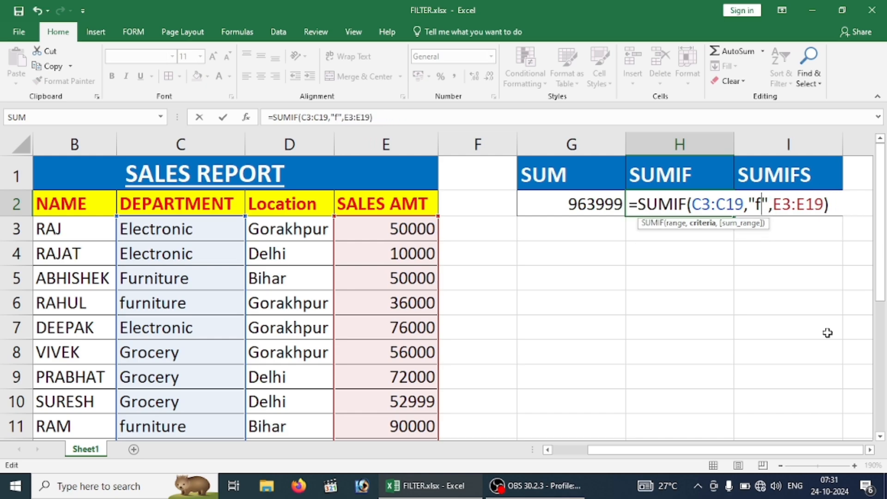
pyautogui.press('BackSpace')
pyautogui.write('groce')
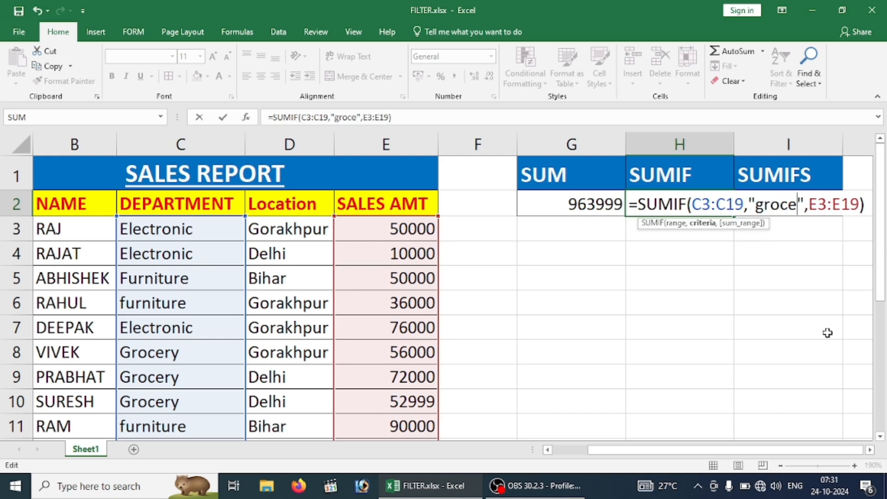
pyautogui.write('ry')
pyautogui.press('Return')
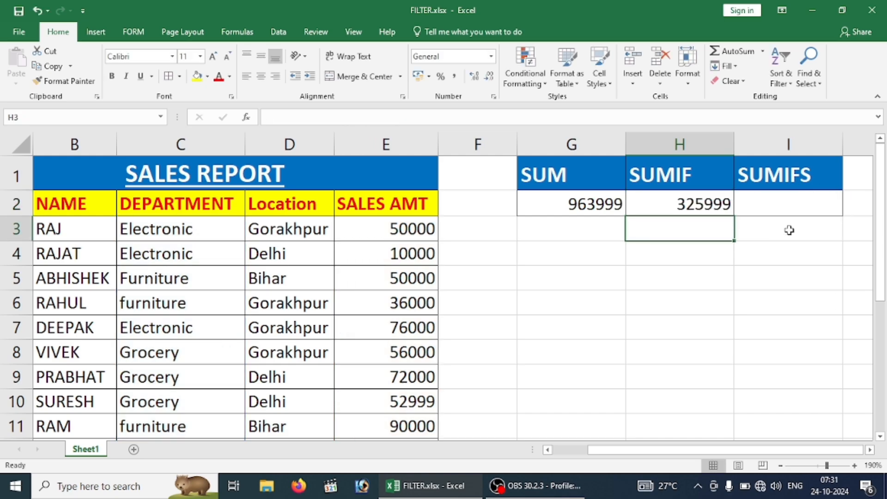
# Replace the criterion in the H2 SUMIF formula with "pendrive" and select the resulting cell.
pyautogui.click(707, 202)
pyautogui.doubleClick(706, 202)
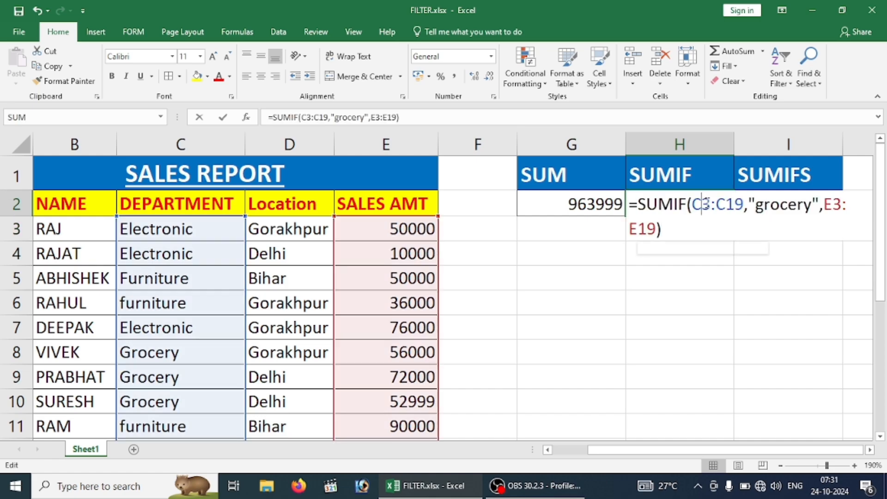
pyautogui.click(814, 201)
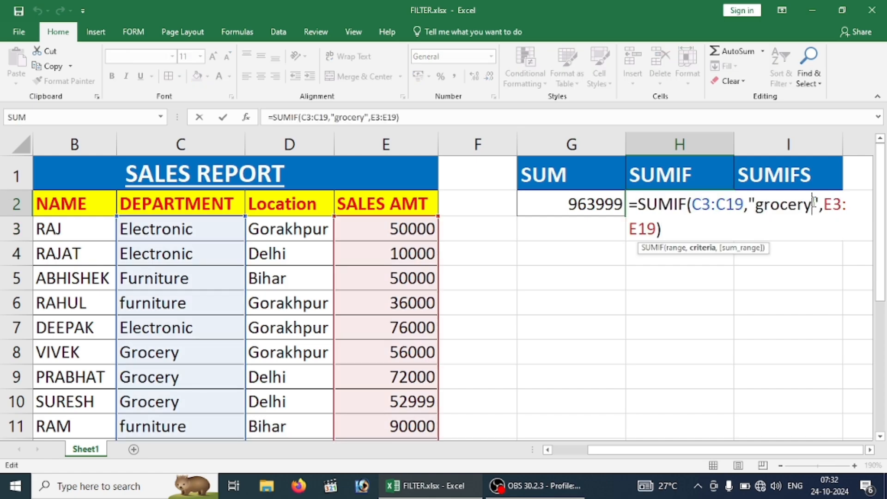
pyautogui.press('BackSpace')
pyautogui.press('BackSpace')
pyautogui.press('BackSpace')
pyautogui.press('BackSpace')
pyautogui.press('BackSpace')
pyautogui.press('BackSpace')
pyautogui.press('BackSpace')
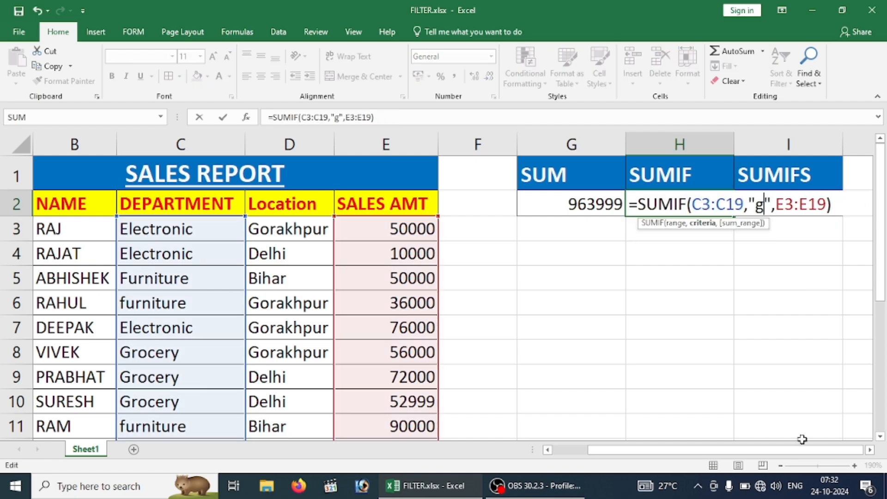
pyautogui.write('peb')
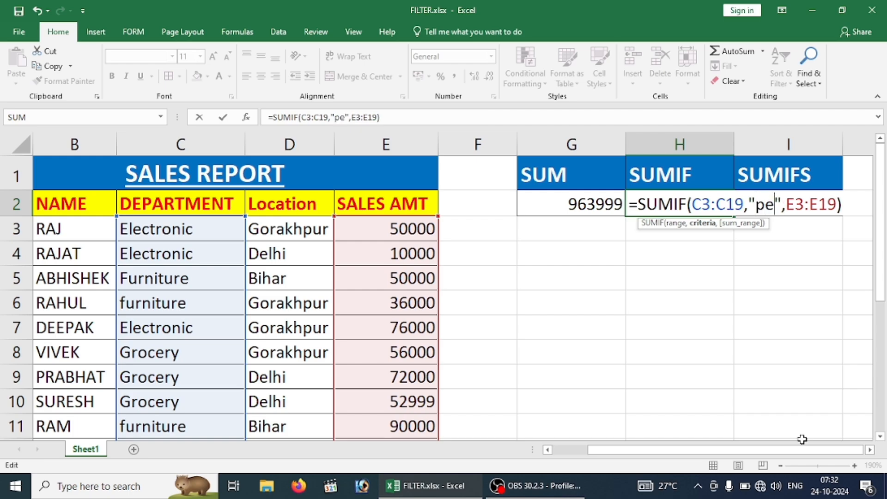
pyautogui.press('BackSpace')
pyautogui.write('ndrive')
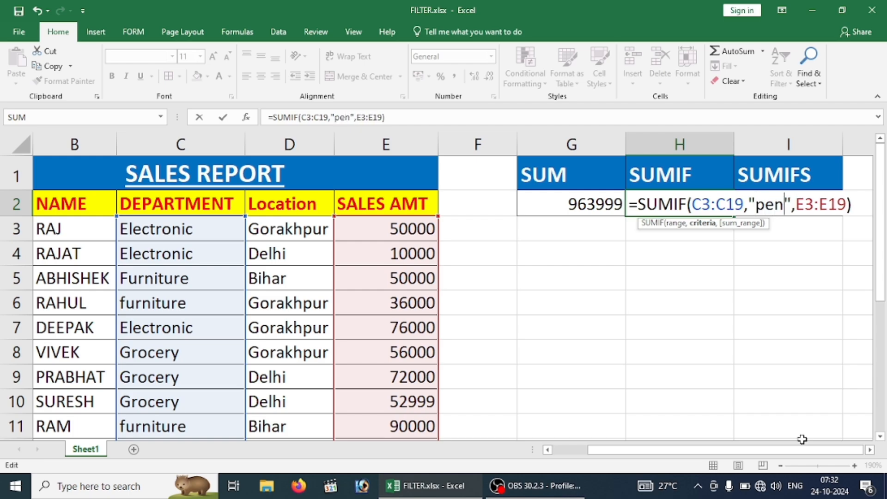
pyautogui.press('Return')
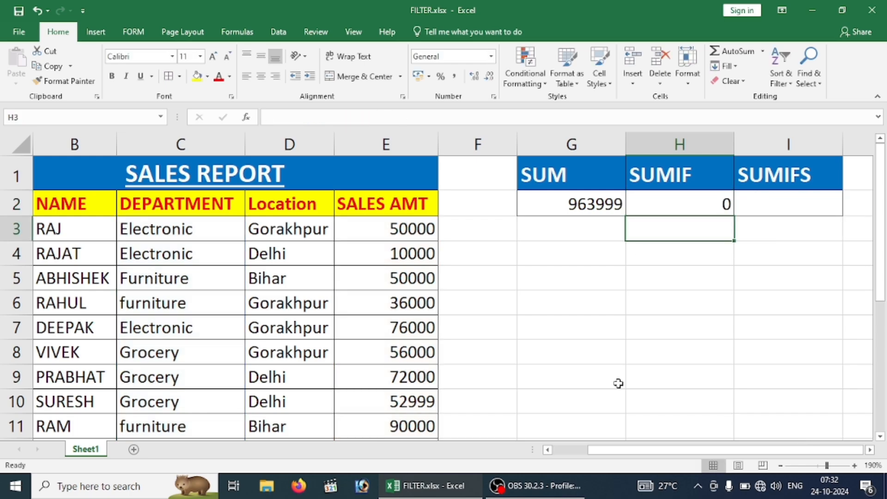
pyautogui.click(674, 202)
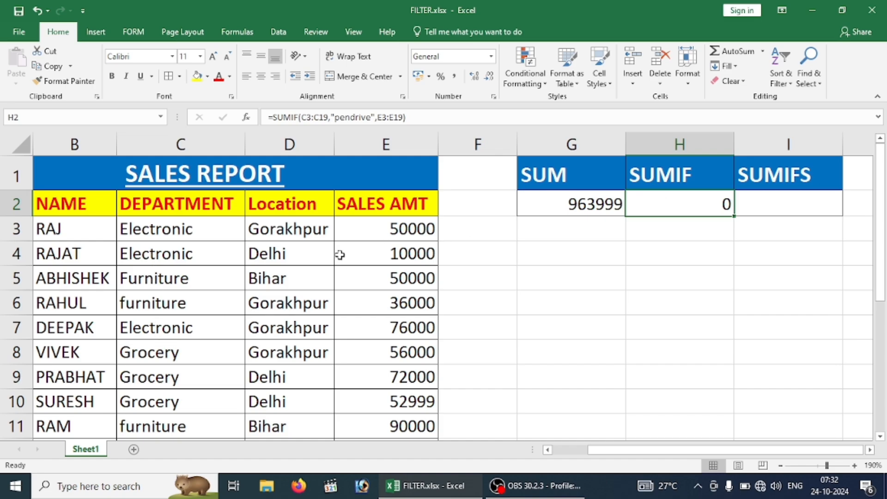
# Change the department in cell C10 to "pendrive" and compare that row's sales amount with the SUMIF result in H2.
pyautogui.click(154, 403)
pyautogui.write('p')
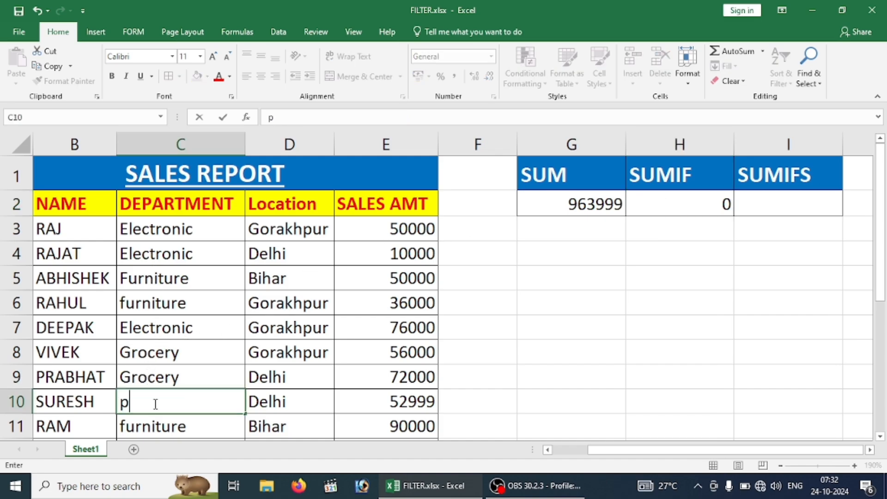
pyautogui.write('endrive')
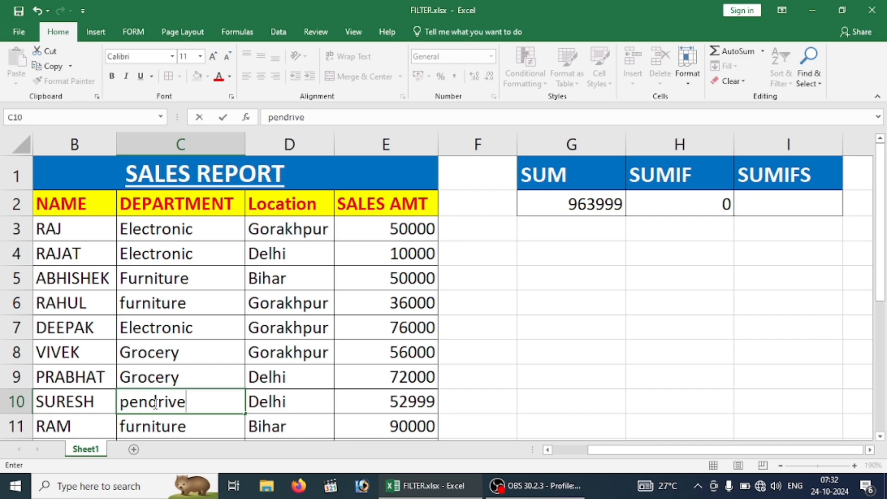
pyautogui.press('Return')
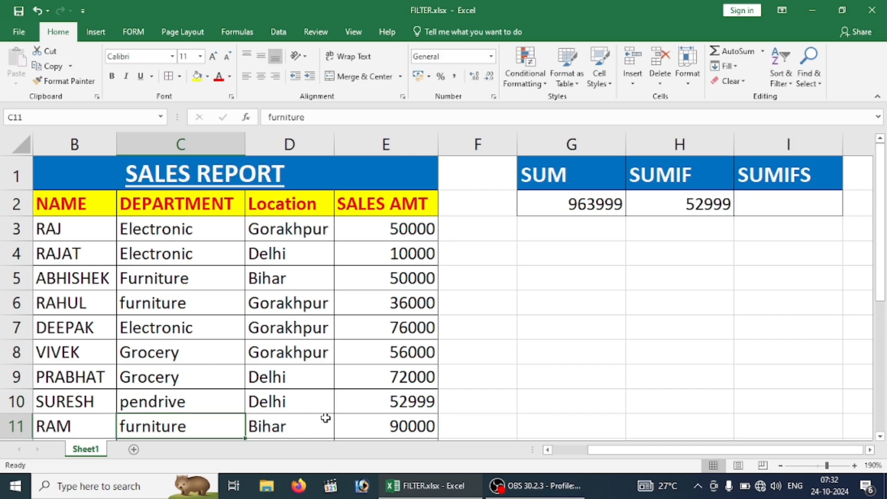
pyautogui.click(375, 408)
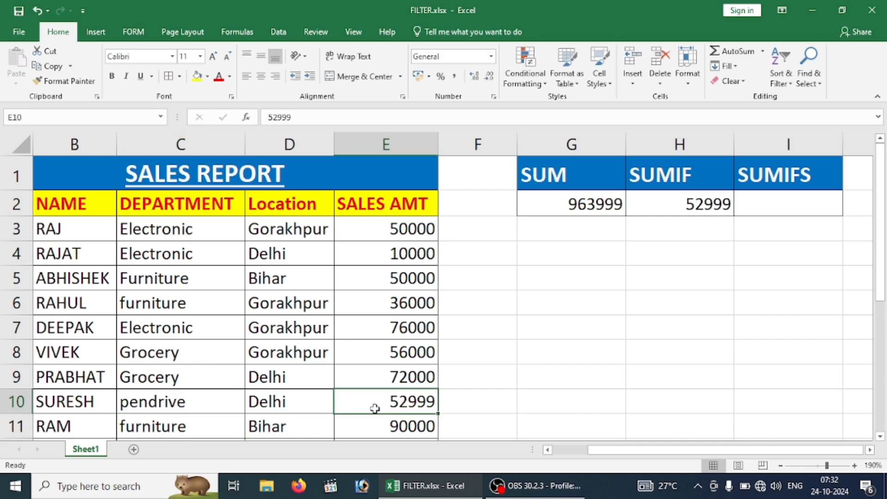
pyautogui.click(678, 207)
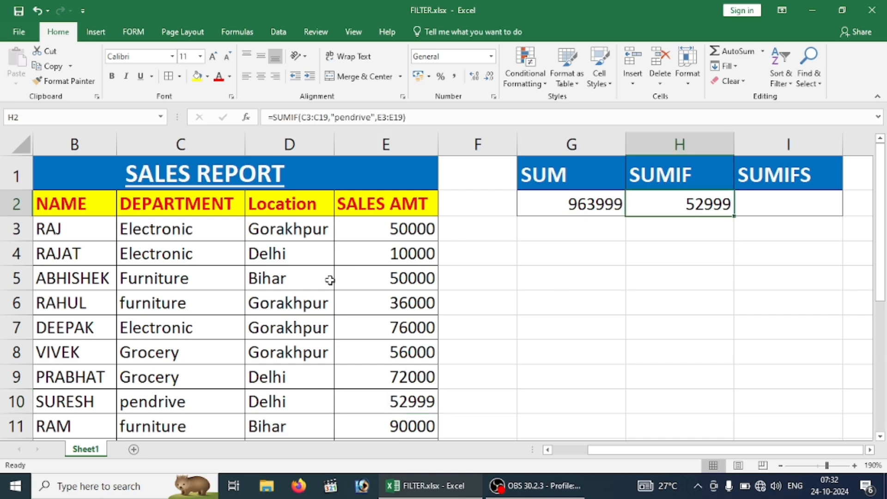
# Review the SUM formula in G2 and the SUMIF formula in H2.
pyautogui.click(687, 295)
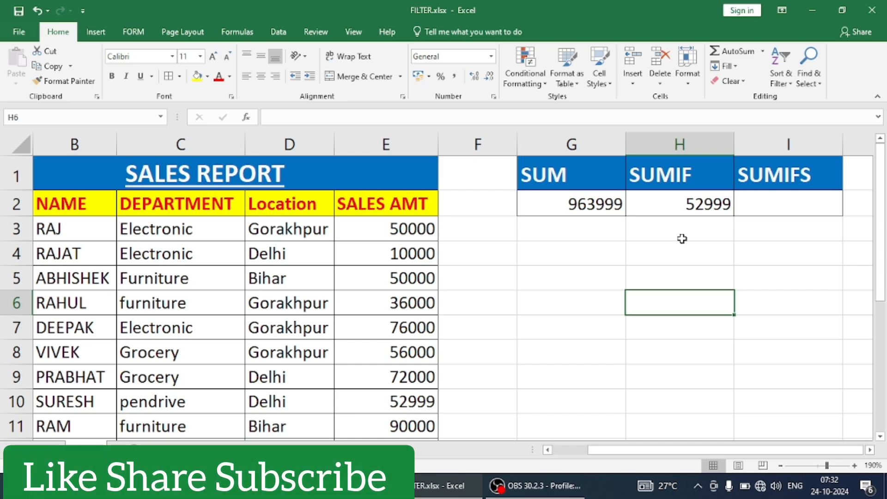
pyautogui.press('Up')
pyautogui.press('Up')
pyautogui.press('Up')
pyautogui.press('Up')
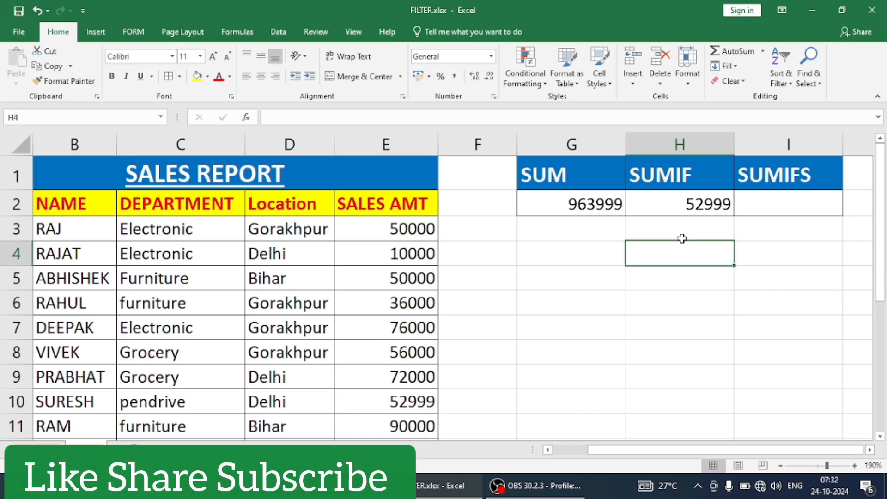
pyautogui.press('Left')
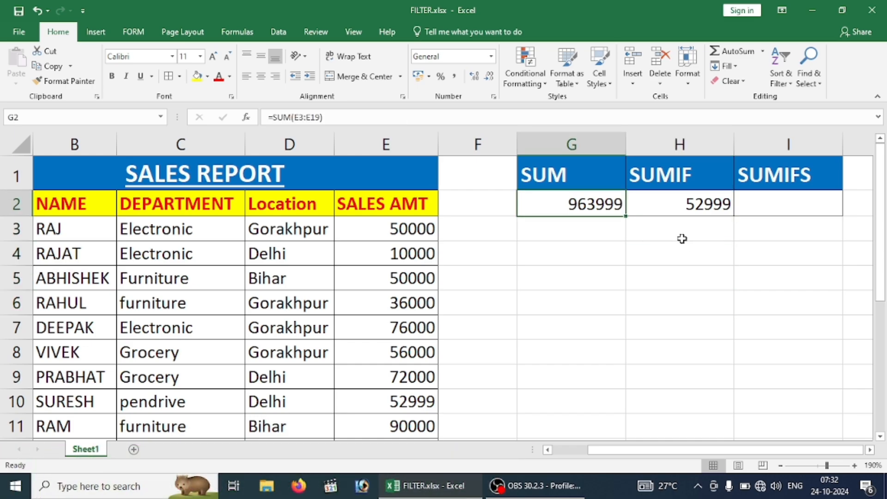
pyautogui.press('Right')
pyautogui.click(683, 240)
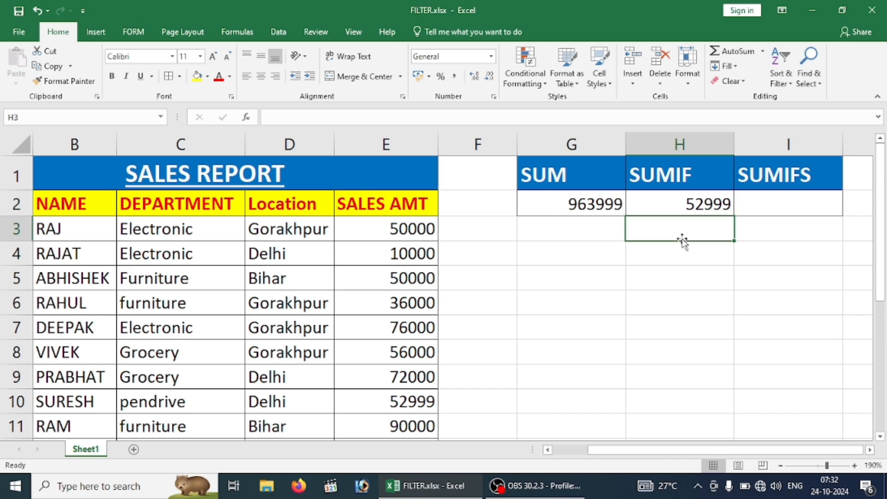
pyautogui.press('Up')
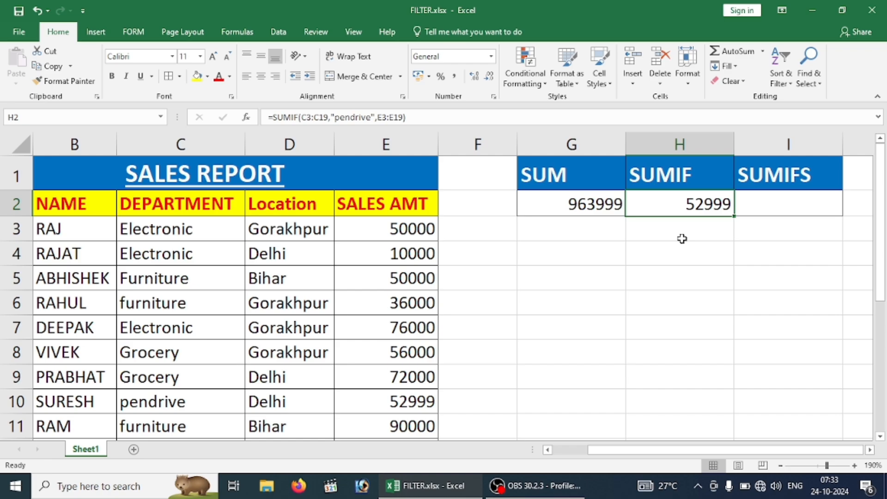
pyautogui.press('Right')
pyautogui.press('Right')
pyautogui.press('Right')
pyautogui.press('Left')
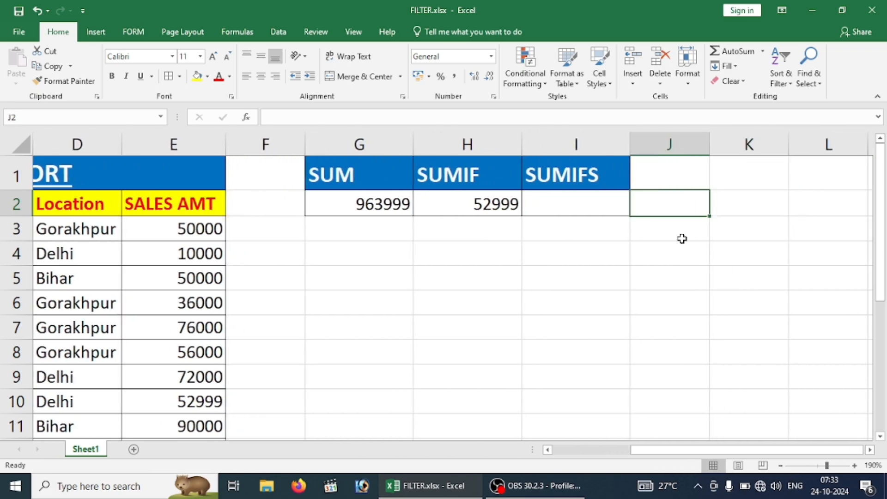
pyautogui.press('Left')
pyautogui.press('Left')
pyautogui.press('Right')
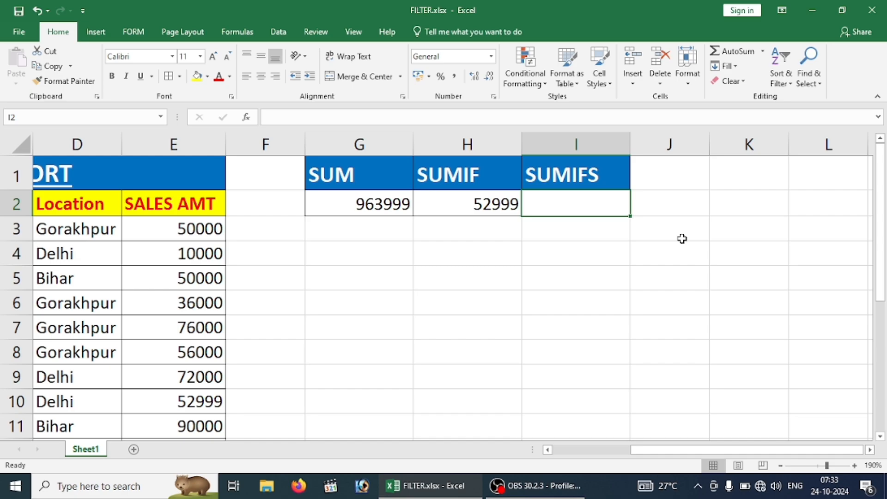
pyautogui.write('=')
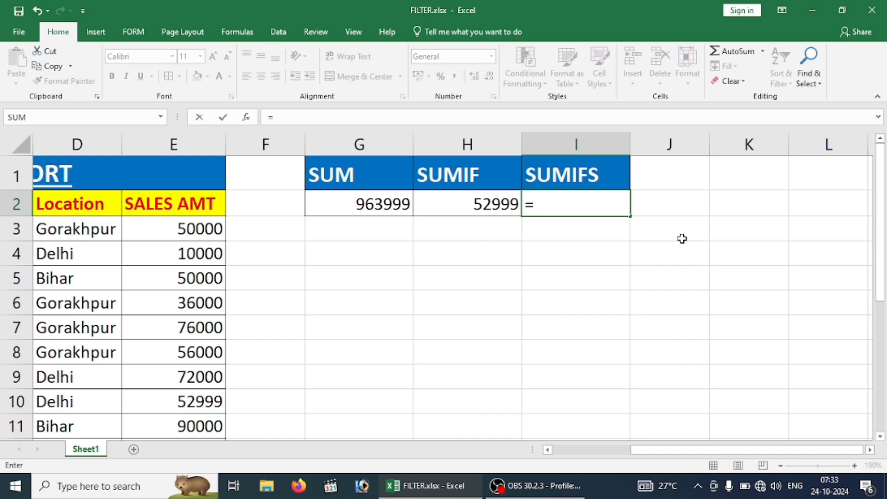
pyautogui.press('Escape')
# Return to the sales table and go across its first records to the Location column.
pyautogui.press('Left')
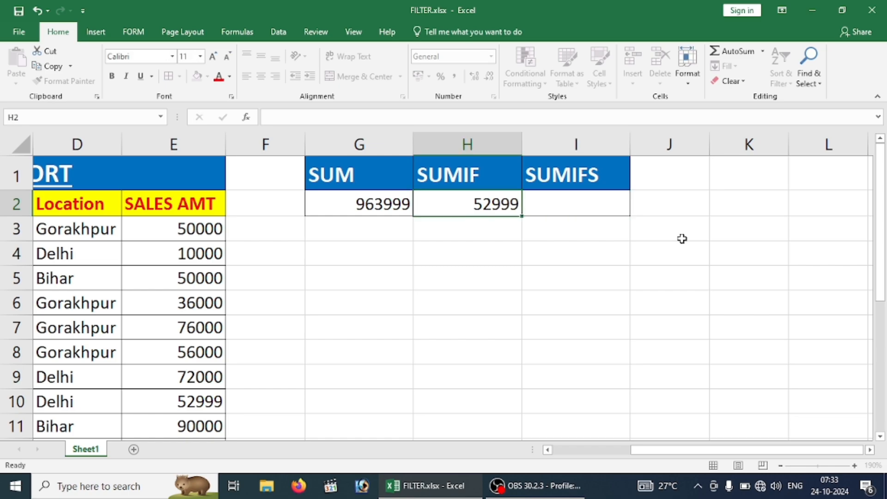
pyautogui.press('Left')
pyautogui.press('Left')
pyautogui.press('Left')
pyautogui.press('Left')
pyautogui.press('Left')
pyautogui.press('Left')
pyautogui.press('Left')
pyautogui.press('Down')
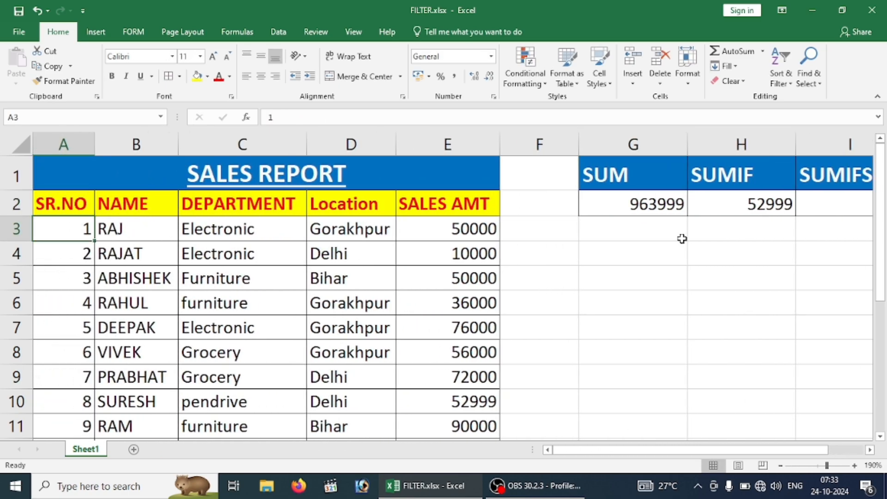
pyautogui.press('Down')
pyautogui.press('Right')
pyautogui.press('Right')
pyautogui.press('Right')
pyautogui.press('Up')
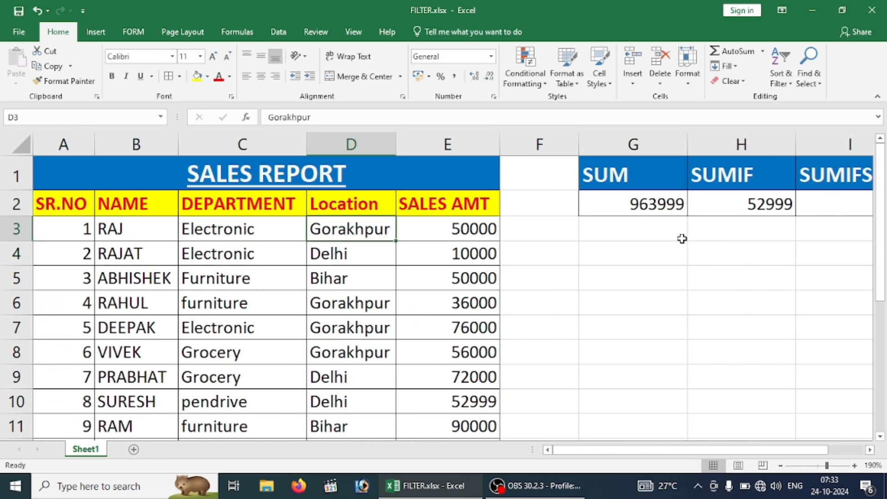
# Review the first record's department and location, and select the empty cell I2 beneath the SUMIFS heading.
pyautogui.press('Left')
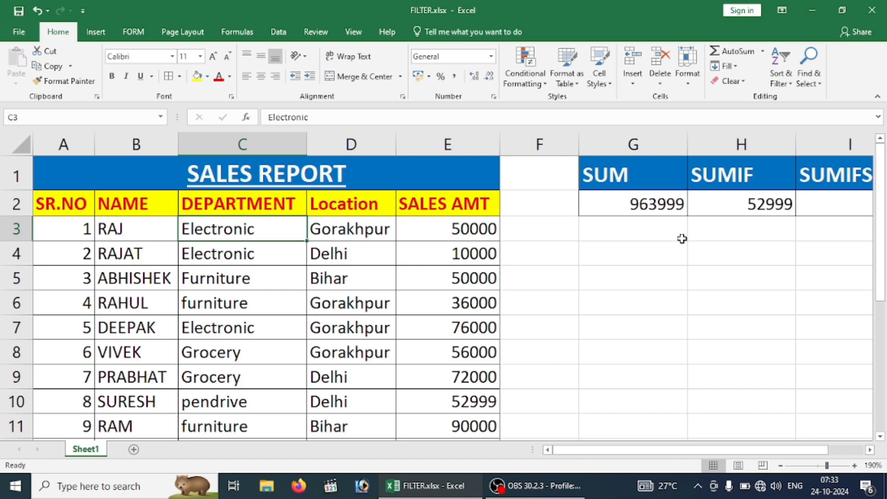
pyautogui.press('Right')
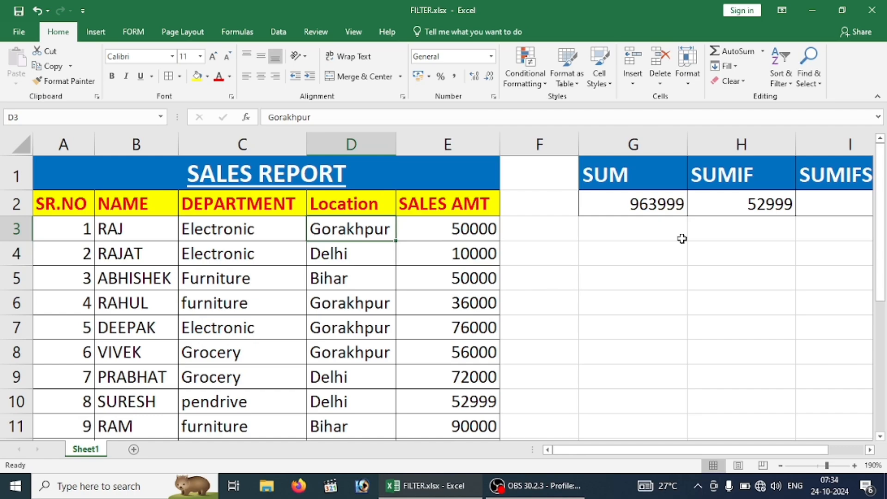
pyautogui.press('Right')
pyautogui.press('Right')
pyautogui.press('Right')
pyautogui.press('Right')
pyautogui.press('Right')
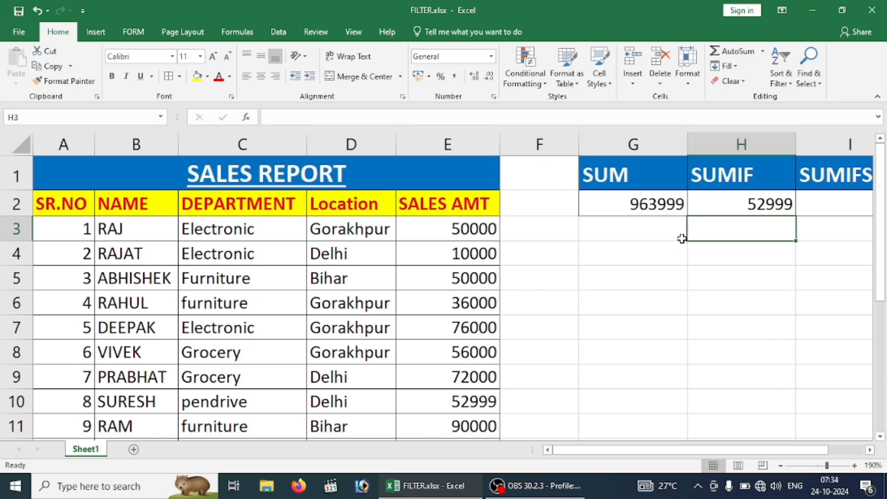
pyautogui.press('Left')
pyautogui.press('Up')
pyautogui.press('Right')
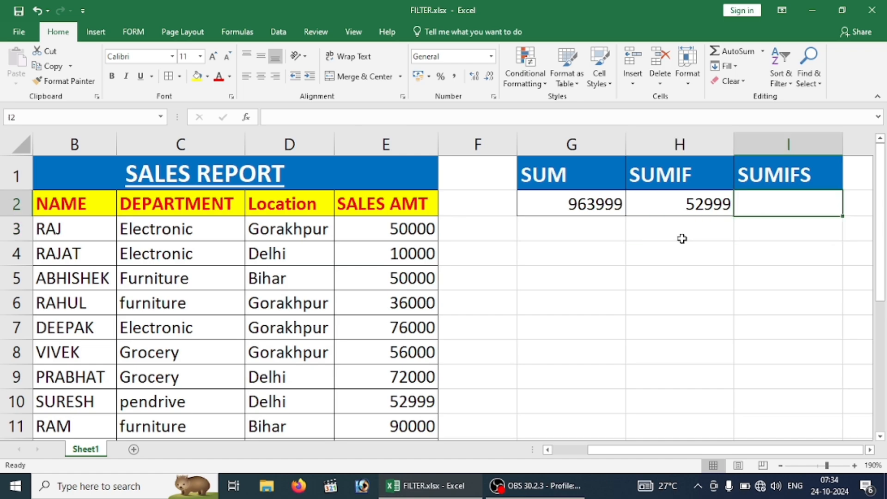
# Begin a SUMIFS formula in I2 with the sales amounts E3:E19 as the sum range.
pyautogui.write('=')
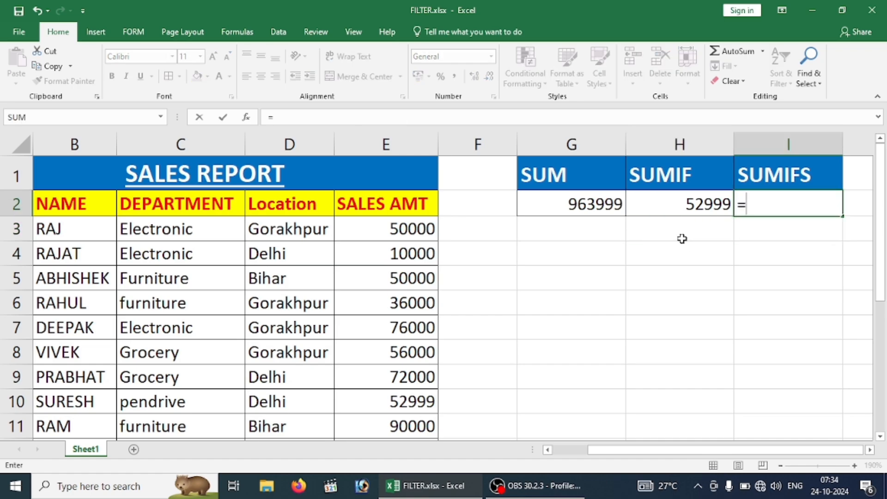
pyautogui.press('BackSpace')
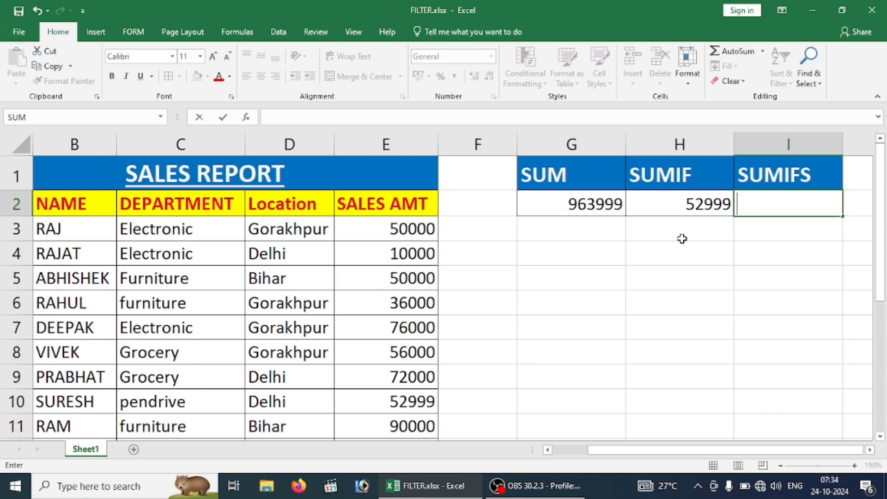
pyautogui.write('=s')
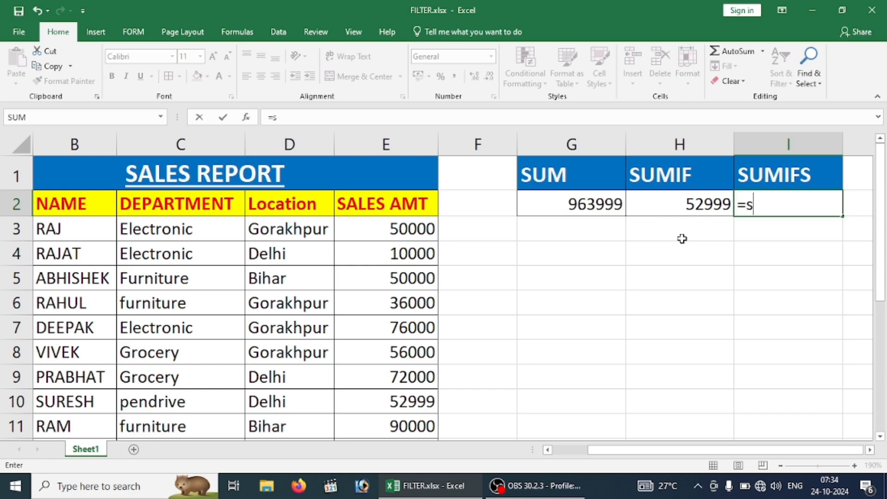
pyautogui.write('umifs')
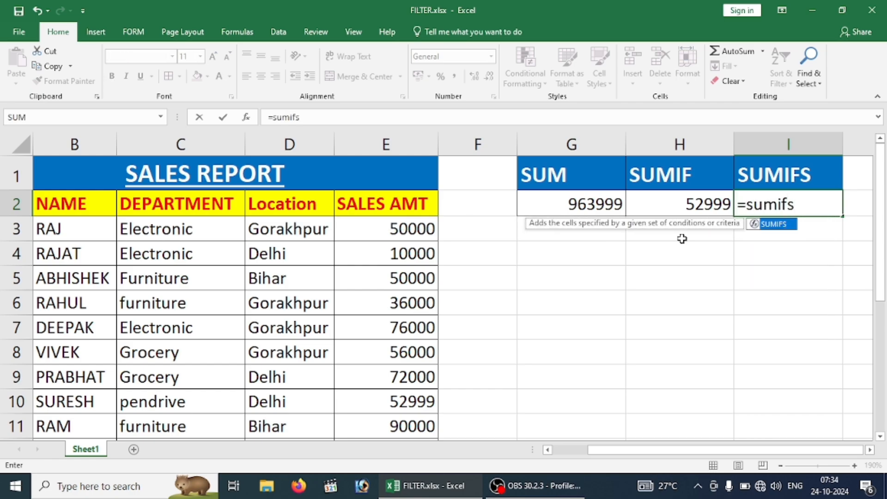
pyautogui.press('Tab')
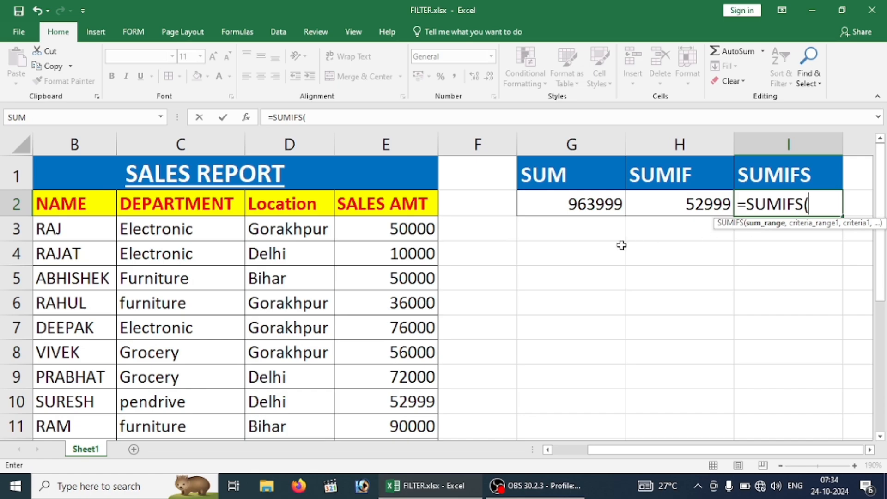
pyautogui.click(427, 231)
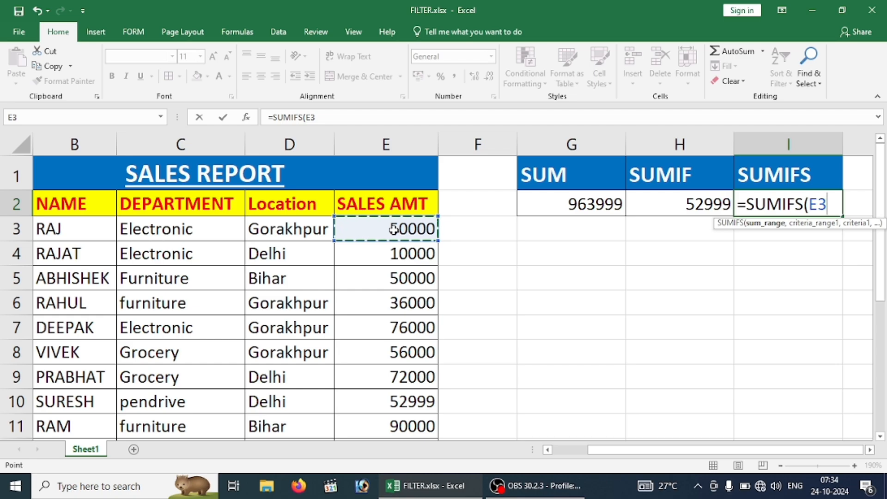
pyautogui.hotkey('ctrl', 'shift', 'Down')
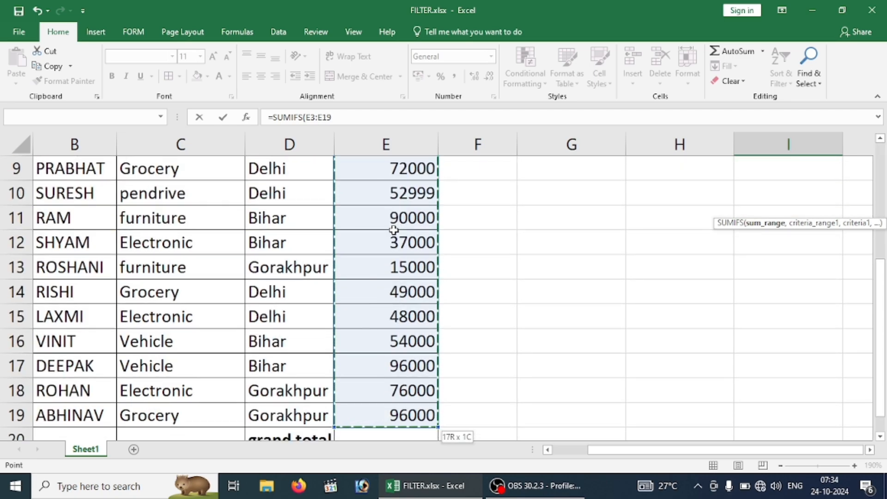
pyautogui.write(',')
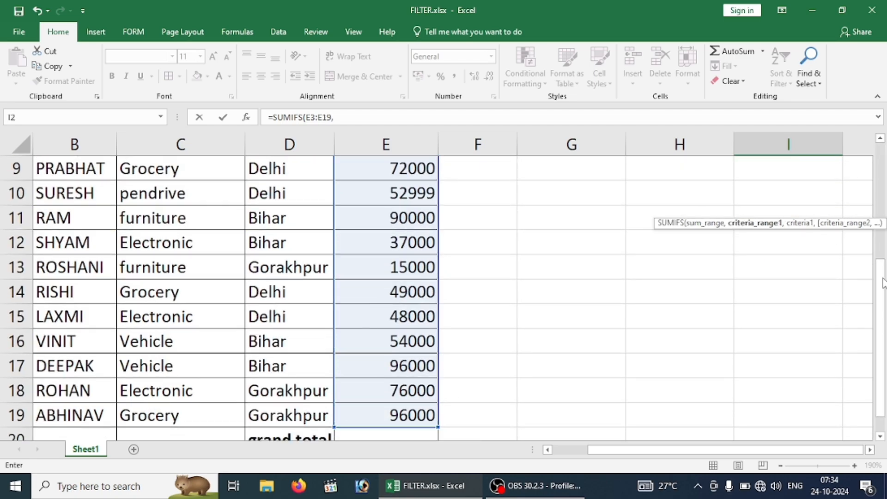
pyautogui.moveTo(881, 280); pyautogui.dragTo(871, 180)
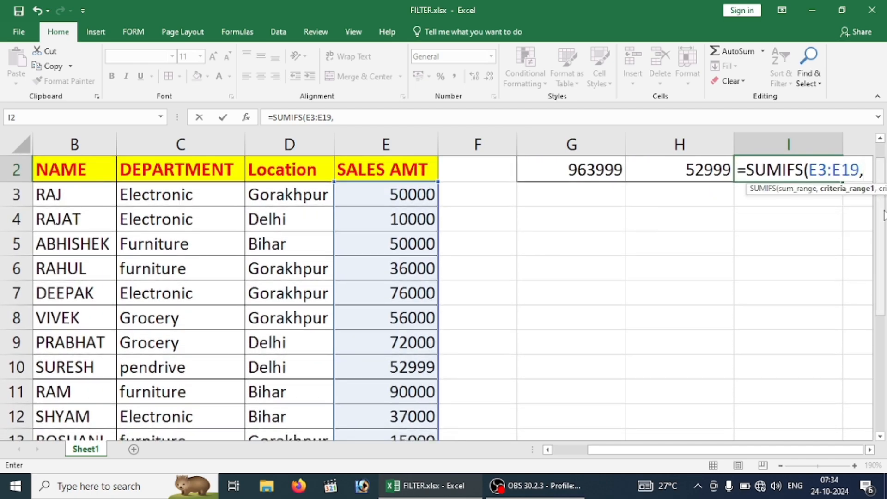
pyautogui.moveTo(882, 212); pyautogui.dragTo(880, 194)
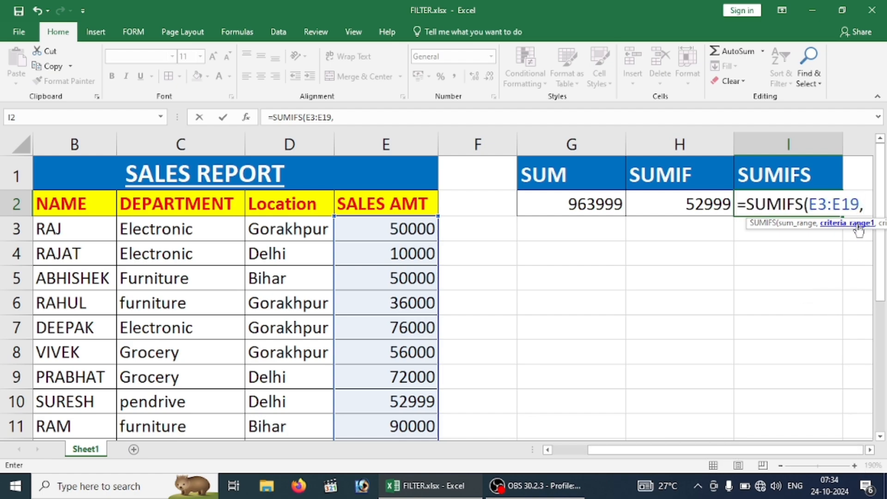
# Try to enter the SUMIFS formula in I2 with E3:E19 as its only argument.
pyautogui.press('BackSpace')
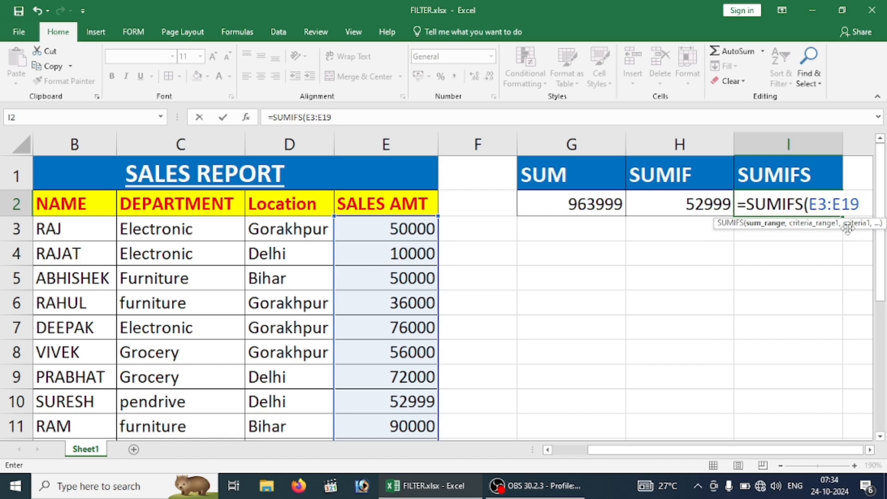
pyautogui.press('Return')
pyautogui.press('Return')
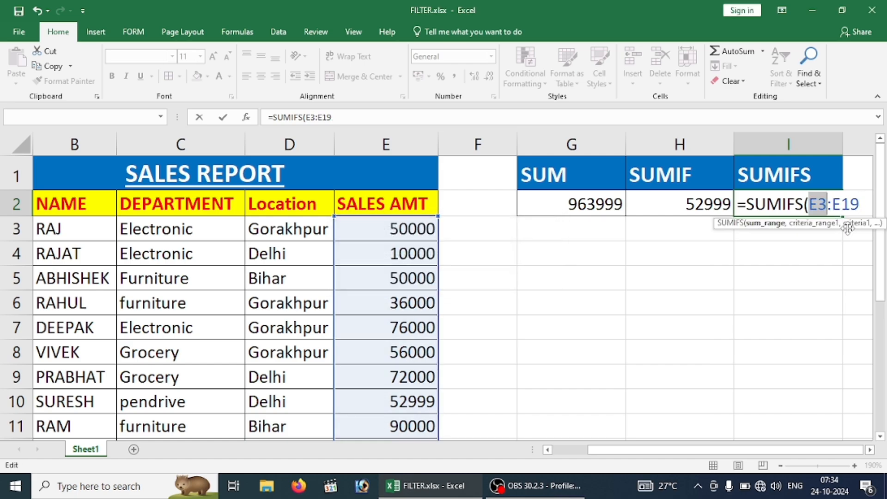
pyautogui.click(862, 204)
pyautogui.write(')')
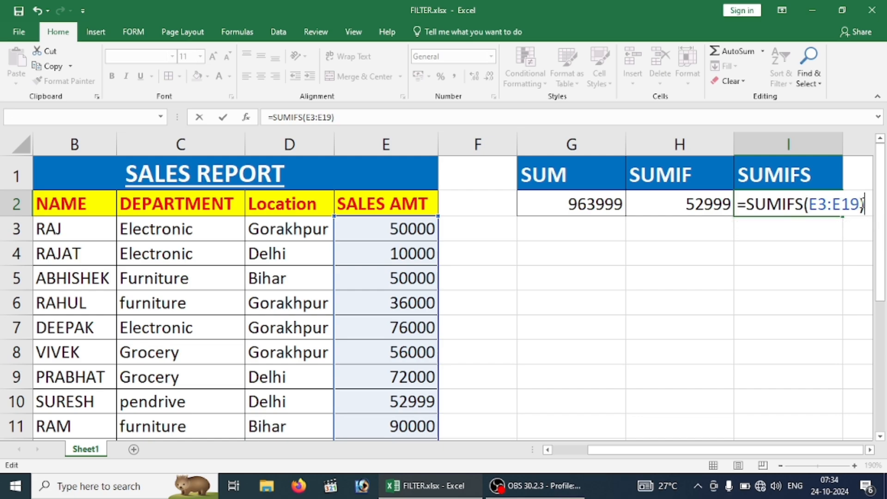
pyautogui.press('Return')
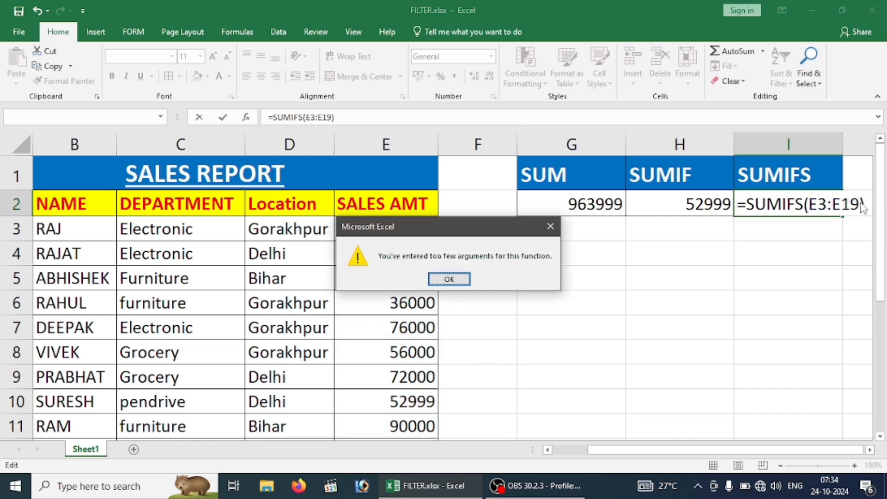
# Dismiss the alert and delete the incomplete SUMIFS formula text from I2.
pyautogui.click(551, 227)
pyautogui.press('BackSpace')
pyautogui.press('BackSpace')
pyautogui.press('BackSpace')
pyautogui.press('BackSpace')
pyautogui.press('BackSpace')
pyautogui.press('BackSpace')
pyautogui.press('BackSpace')
pyautogui.press('BackSpace')
pyautogui.press('BackSpace')
pyautogui.press('BackSpace')
pyautogui.press('BackSpace')
pyautogui.press('BackSpace')
pyautogui.press('BackSpace')
pyautogui.press('BackSpace')
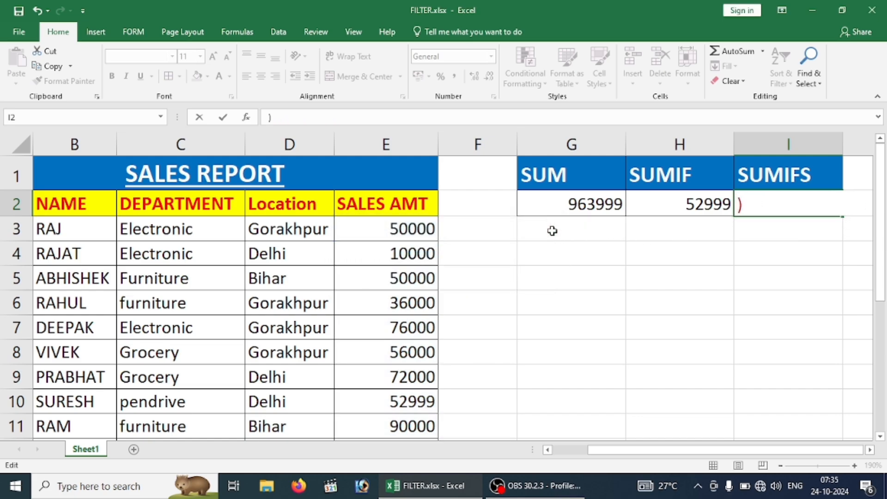
pyautogui.click(553, 230)
# Clear the leftover closing parenthesis from cell I2.
pyautogui.click(672, 303)
pyautogui.press('Right')
pyautogui.press('Right')
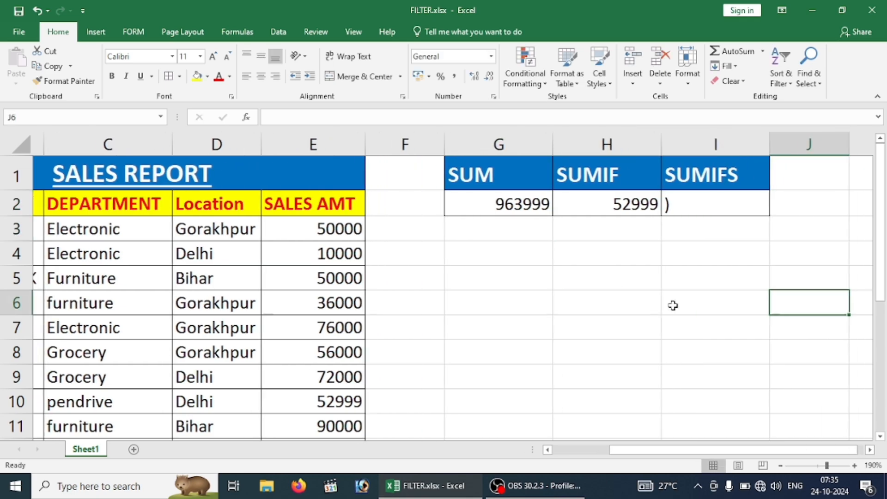
pyautogui.press('Right')
pyautogui.press('Right')
pyautogui.press('Right')
pyautogui.press('Right')
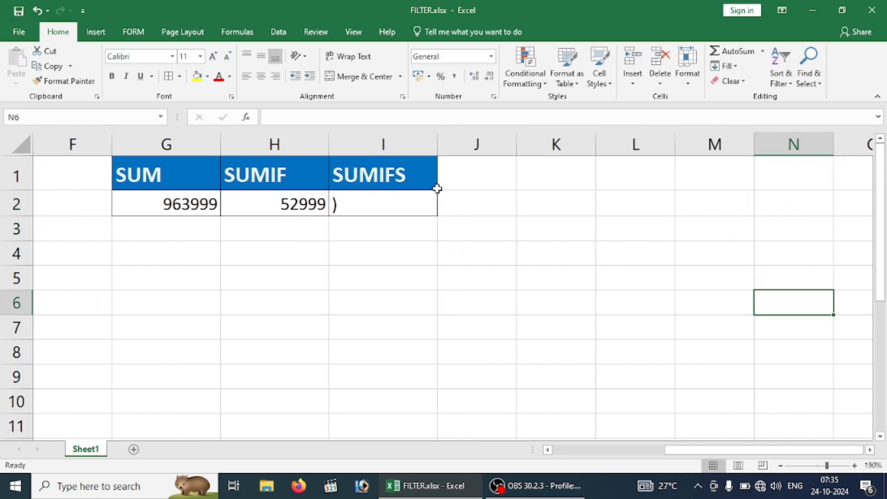
pyautogui.click(382, 198)
pyautogui.press('BackSpace')
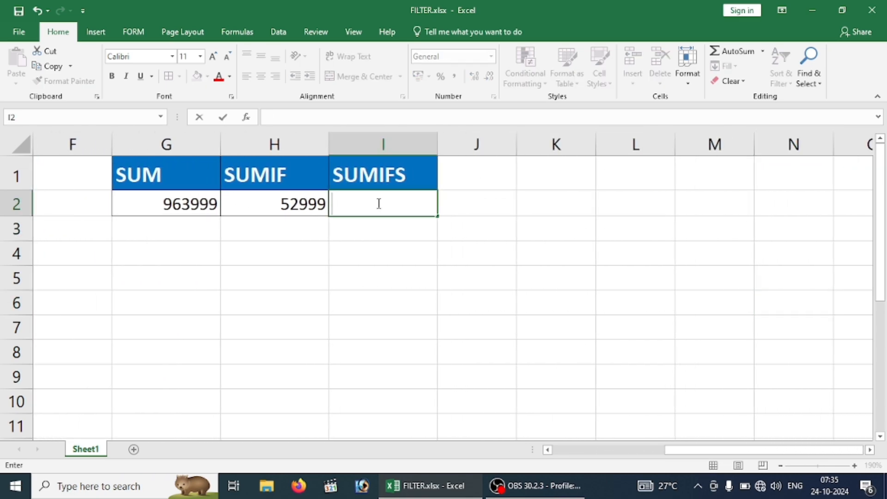
# Start a new SUMIFS formula in I2 using the sales amounts E3:E19 as the sum range.
pyautogui.write('=sumifs')
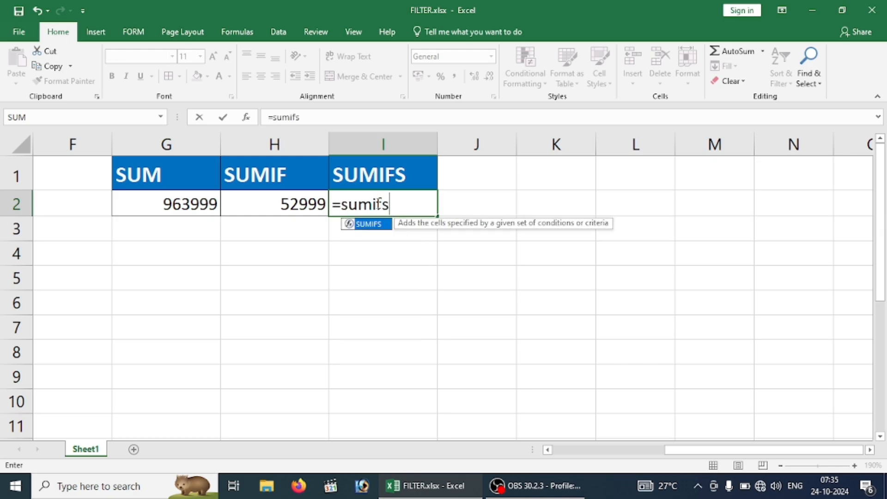
pyautogui.press('Tab')
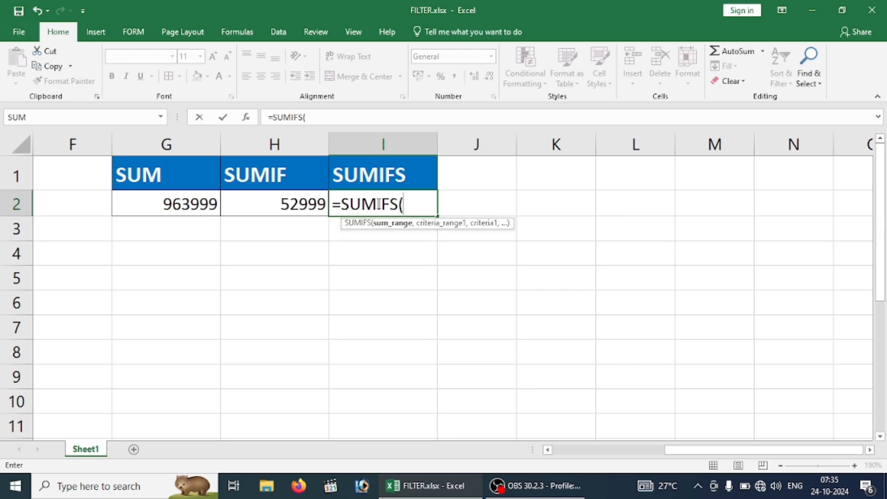
pyautogui.press('Left')
pyautogui.press('Left')
pyautogui.press('Left')
pyautogui.press('Left')
pyautogui.press('Left')
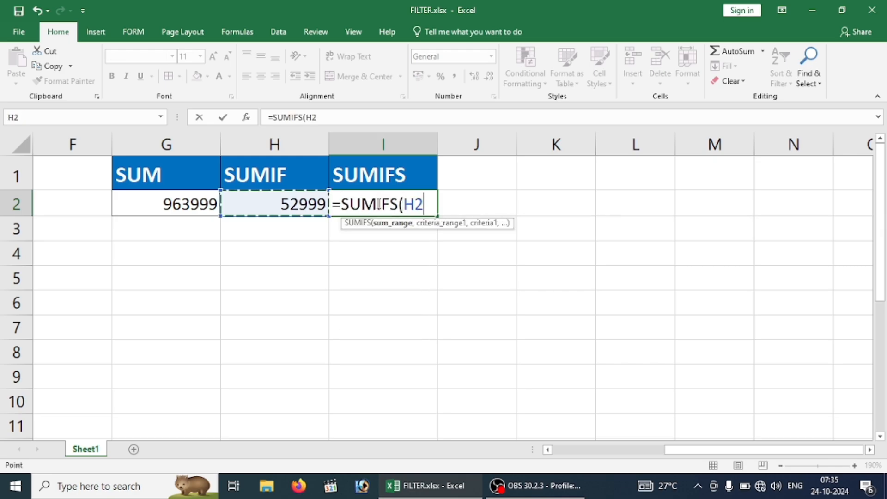
pyautogui.press('Right')
pyautogui.press('Down')
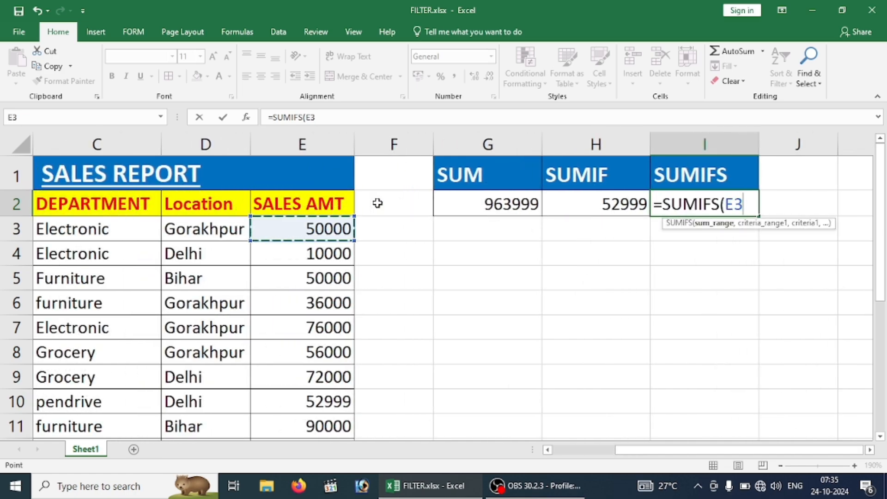
pyautogui.hotkey('ctrl', 'shift', 'Down')
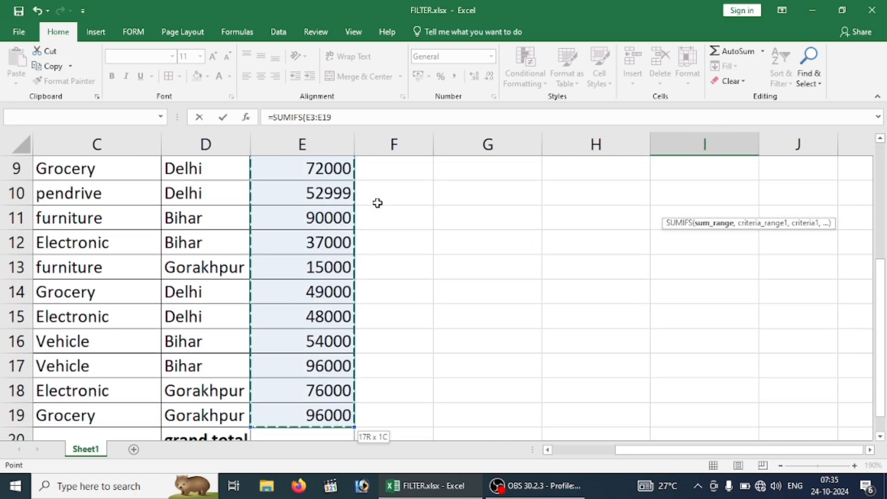
pyautogui.write(',')
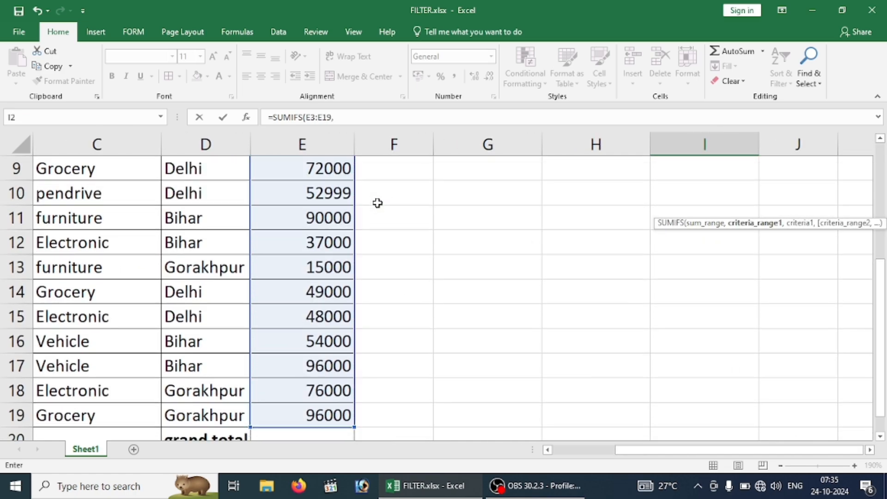
# Add the department range C3:C19 with the criterion "electronic" as the first condition of the SUMIFS formula.
pyautogui.moveTo(880, 296); pyautogui.dragTo(873, 179)
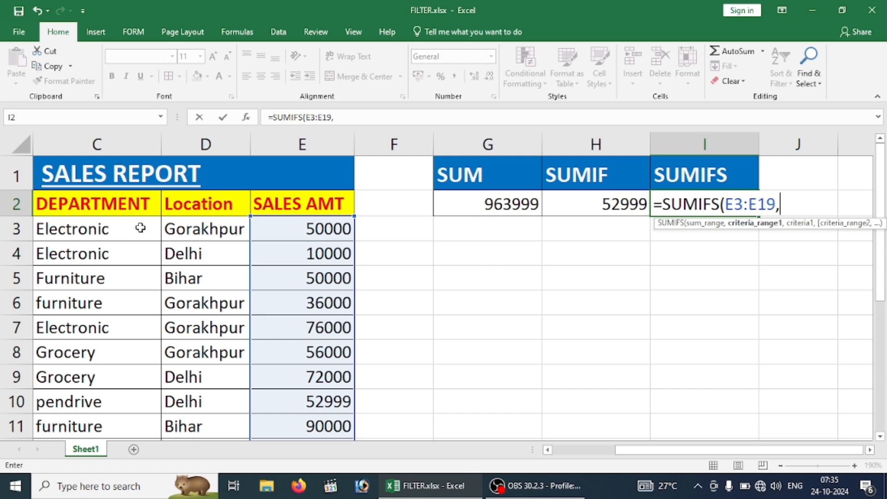
pyautogui.moveTo(141, 228); pyautogui.dragTo(133, 364)
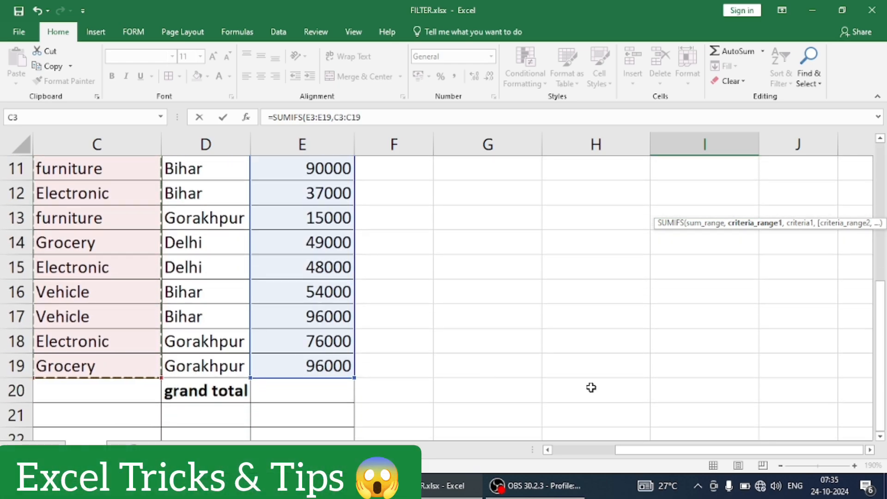
pyautogui.write(',')
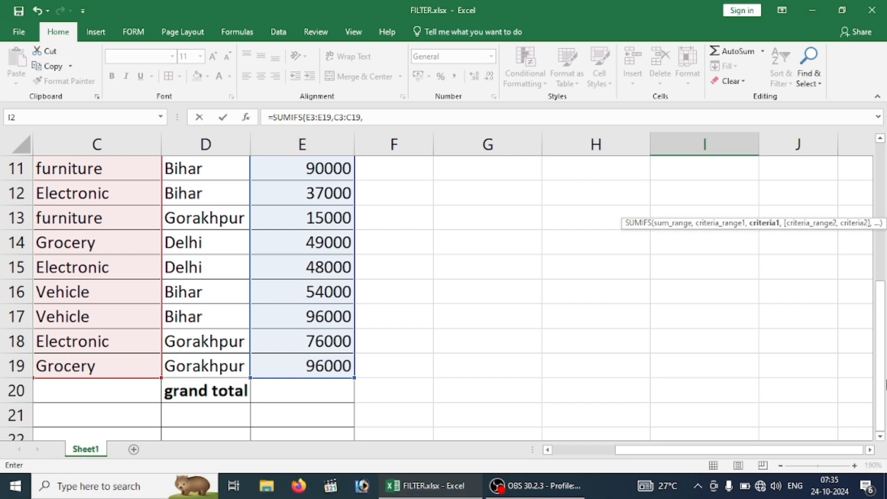
pyautogui.moveTo(880, 391); pyautogui.dragTo(885, 293)
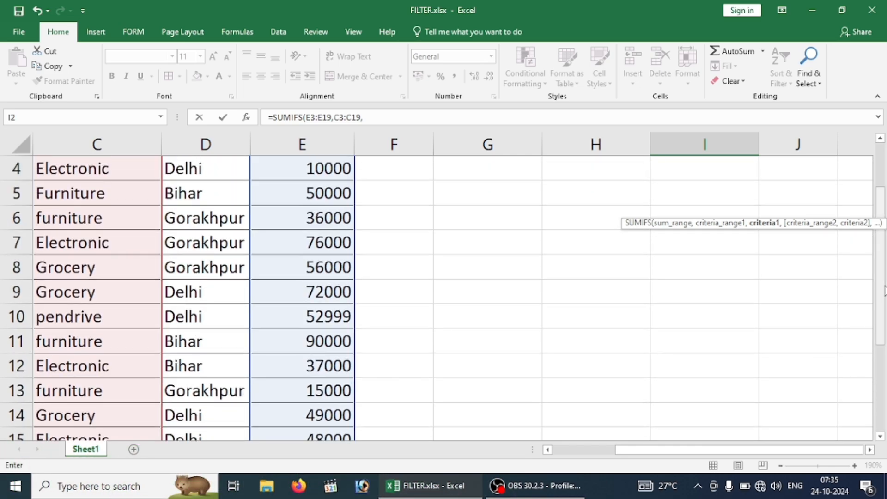
pyautogui.click(457, 117)
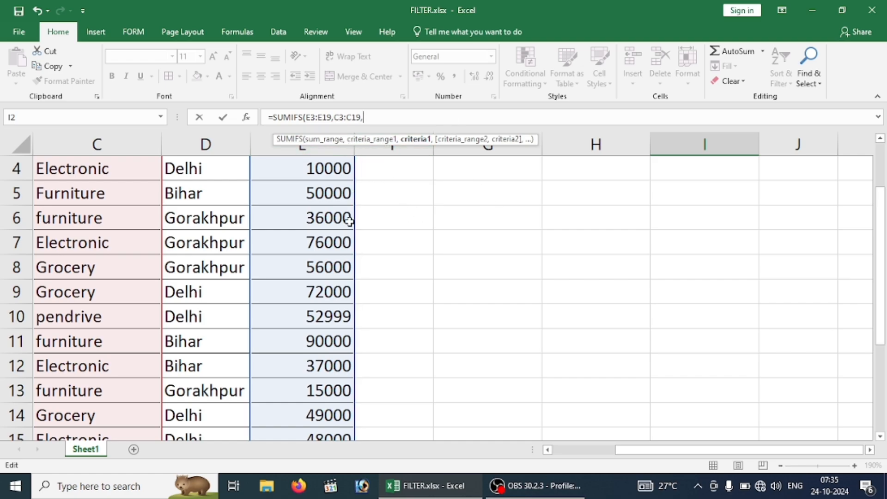
pyautogui.write('"electroni')
pyautogui.write('"')
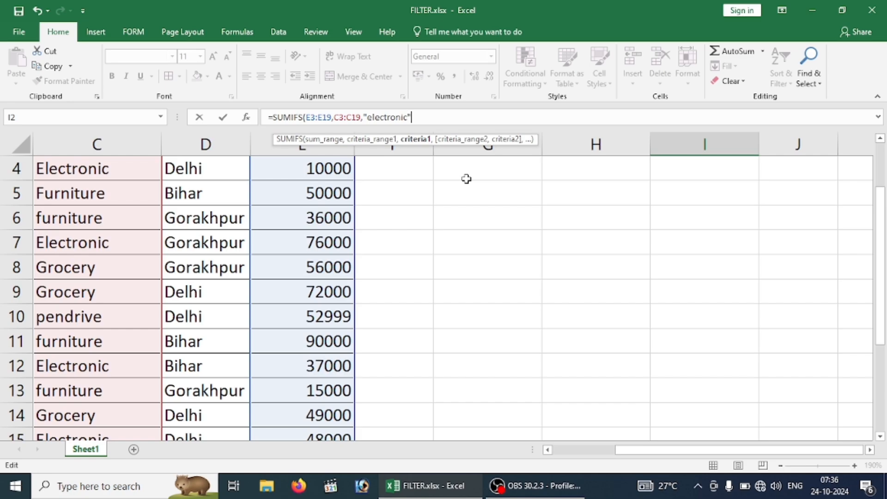
pyautogui.write(',')
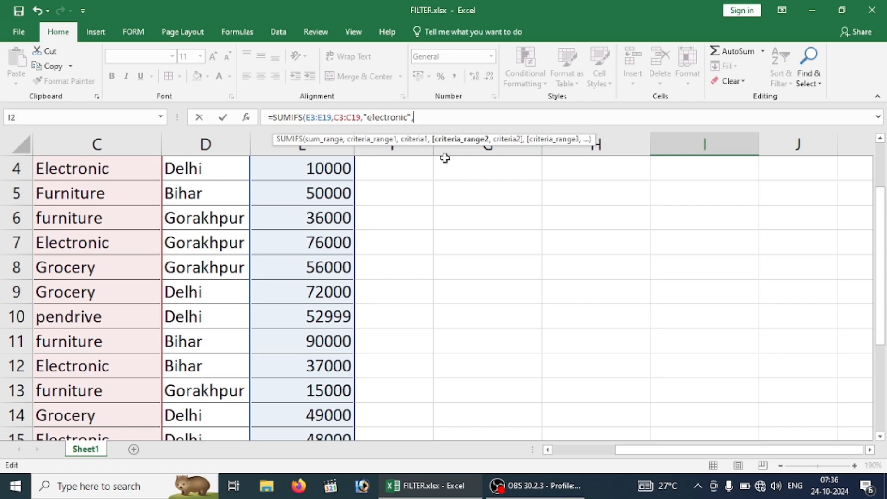
# Add the location range D3:D19 as the second criteria range of the SUMIFS formula in I2.
pyautogui.click(207, 171)
pyautogui.press('Up')
pyautogui.press('Up')
pyautogui.press('Up')
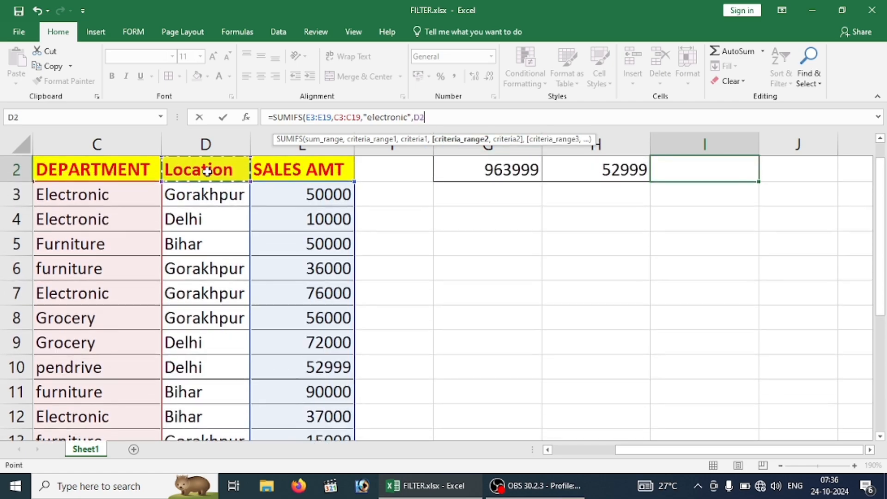
pyautogui.press('Down')
pyautogui.press('Down')
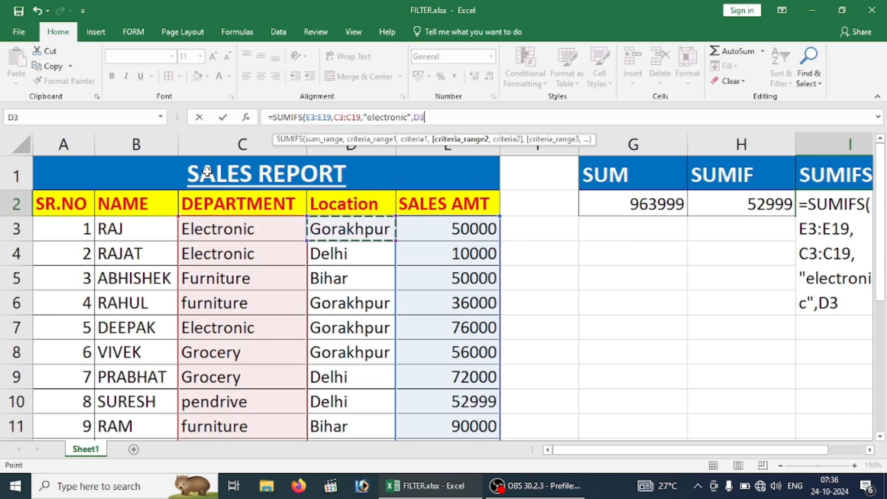
pyautogui.hotkey('ctrl', 'shift', 'Down')
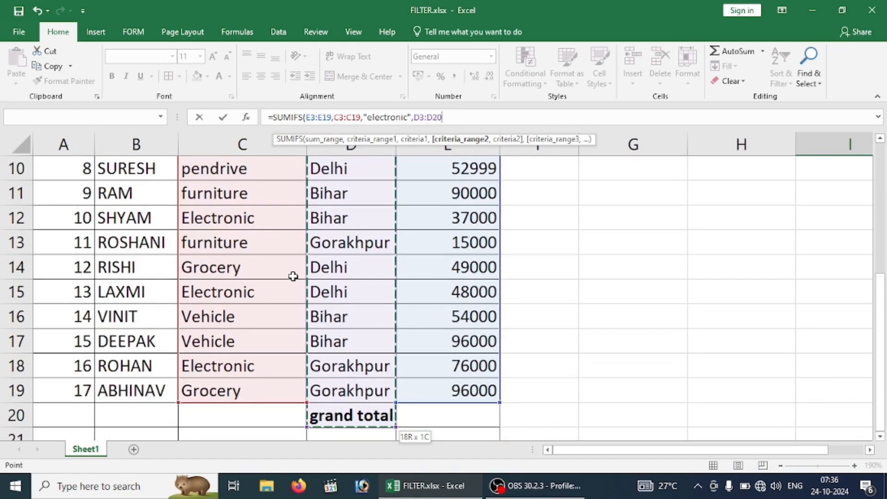
pyautogui.moveTo(347, 390); pyautogui.dragTo(341, 226)
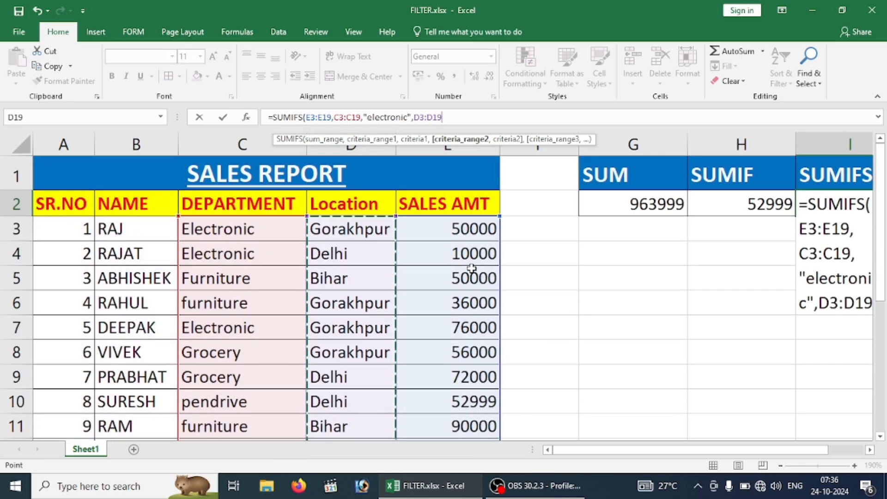
pyautogui.write(',')
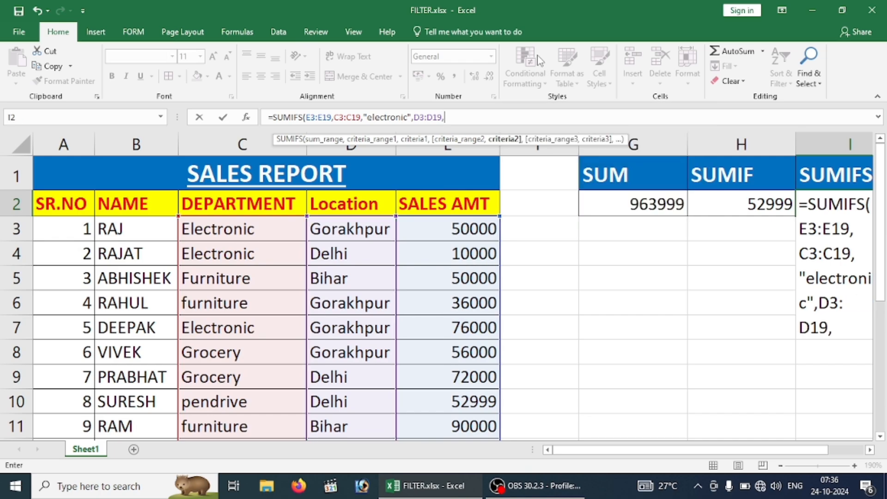
# Complete the SUMIFS formula with "gorakhpur" as the location criterion, enter it, and select I2 to review the formula.
pyautogui.write('(')
pyautogui.press('BackSpace')
pyautogui.write('"gorakh')
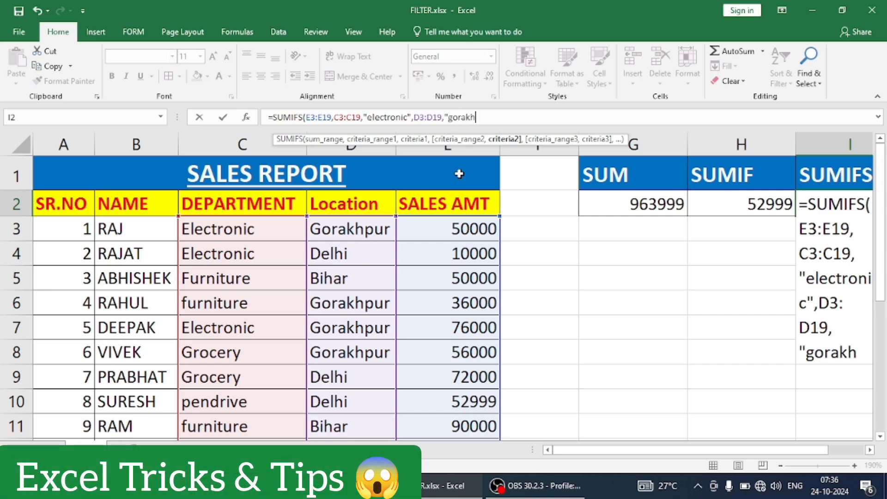
pyautogui.write('pur')
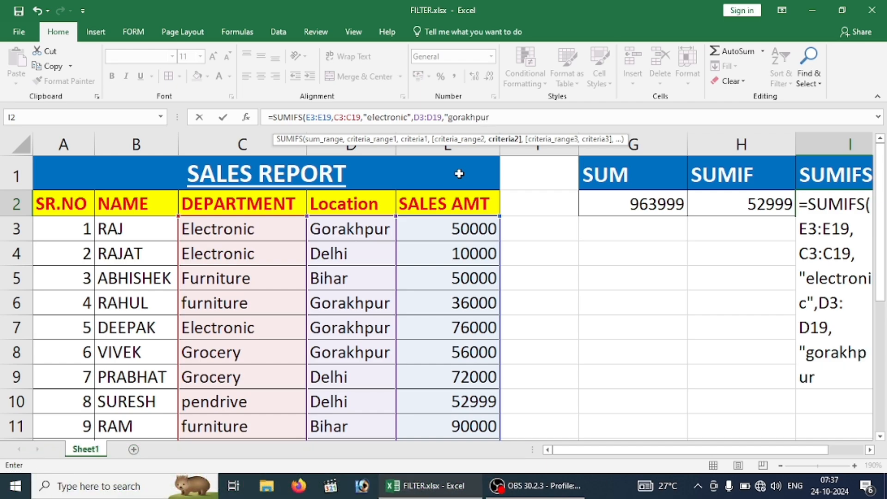
pyautogui.write('"')
pyautogui.write(')')
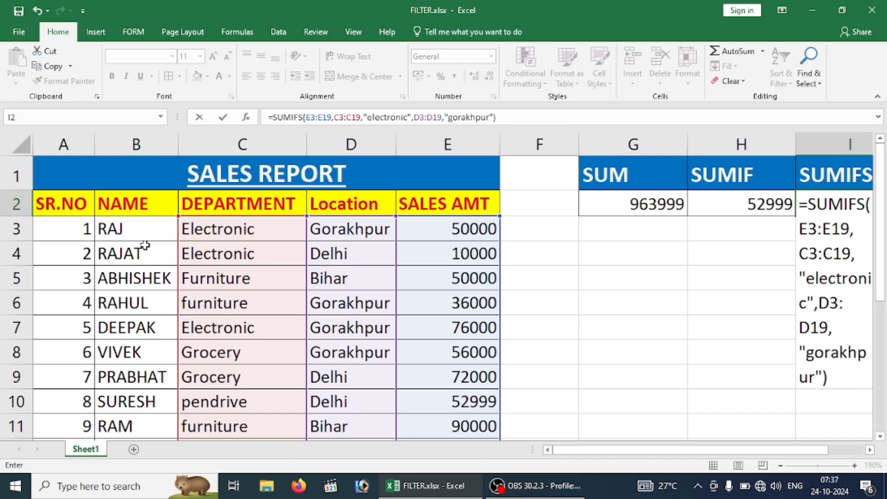
pyautogui.press('Return')
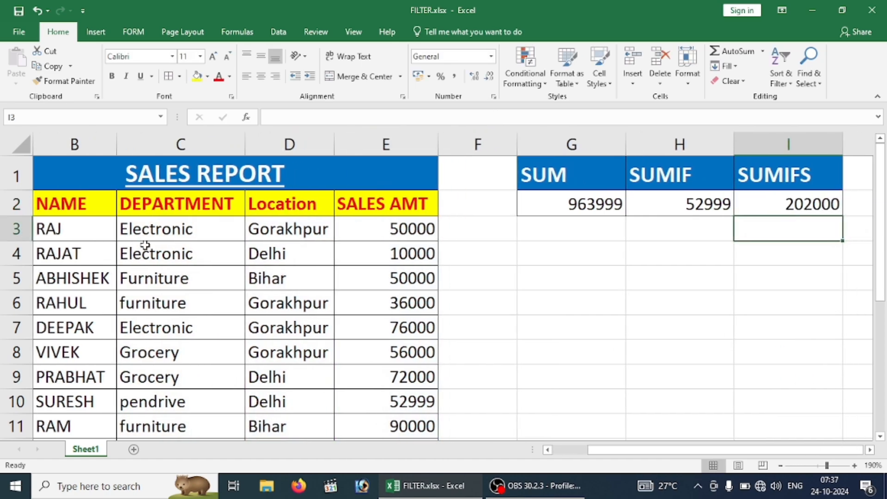
pyautogui.press('Right')
pyautogui.press('Right')
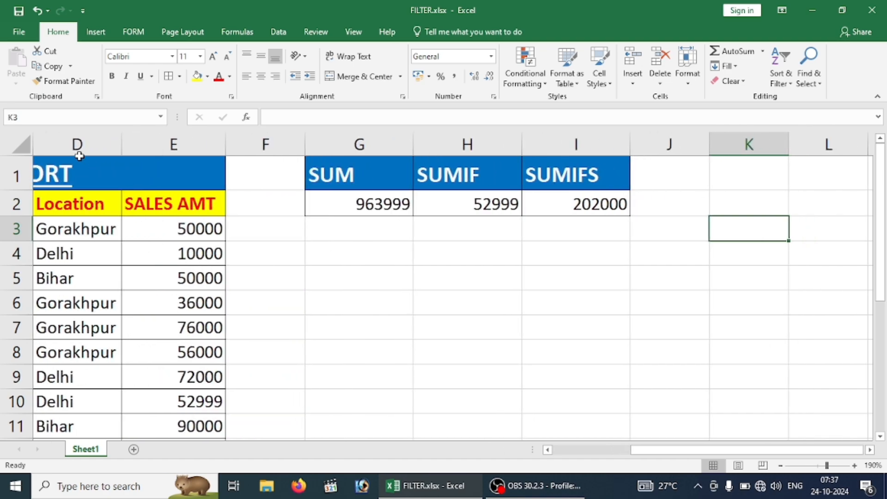
pyautogui.click(579, 204)
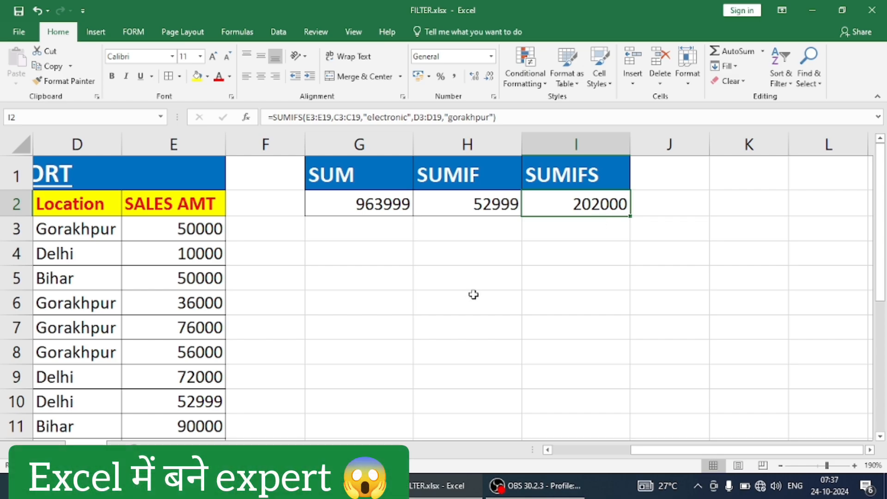
# Start a second SUMIFS formula in I3 using the sales amounts E3:E19 as the sum range.
pyautogui.press('Return')
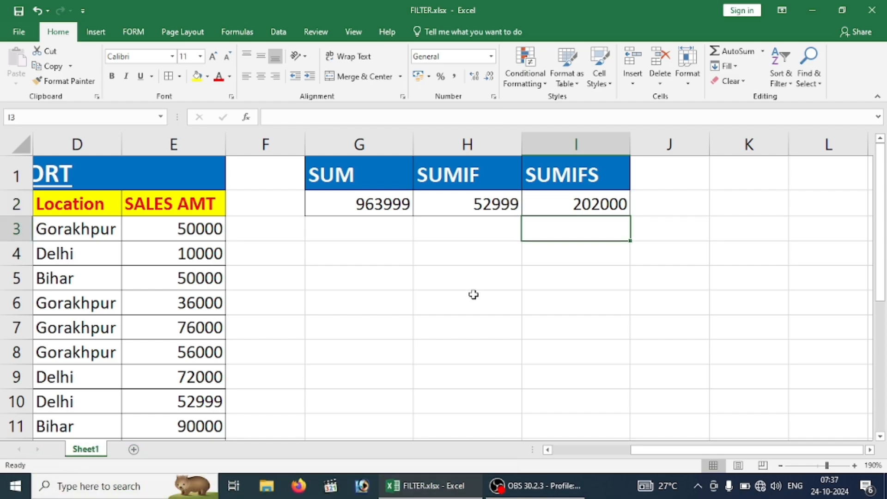
pyautogui.write('=su')
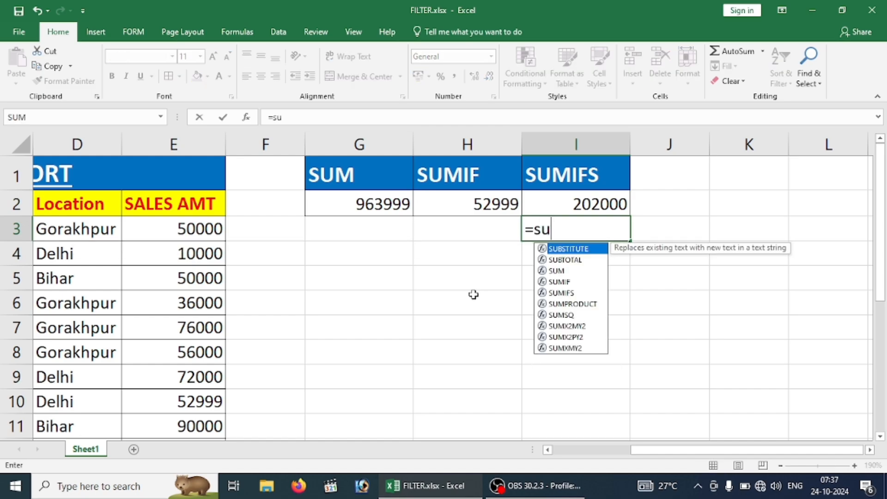
pyautogui.write('mif')
pyautogui.press('Tab')
pyautogui.press('BackSpace')
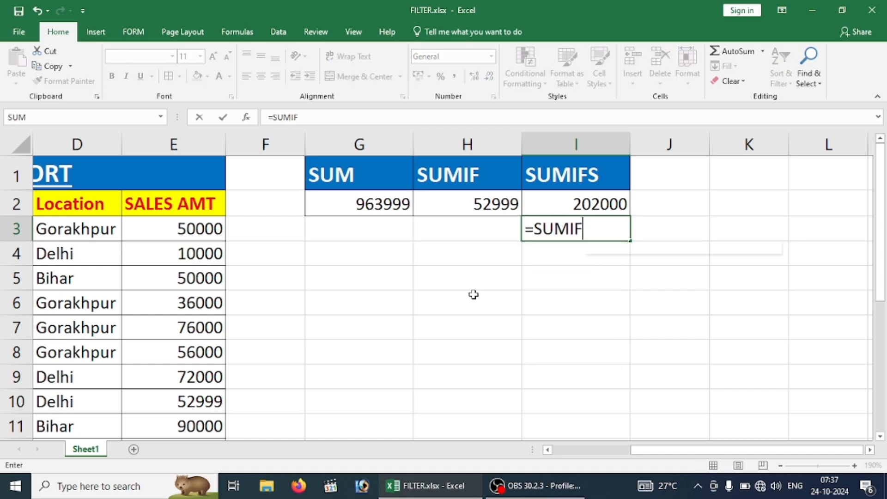
pyautogui.write('s')
pyautogui.press('Tab')
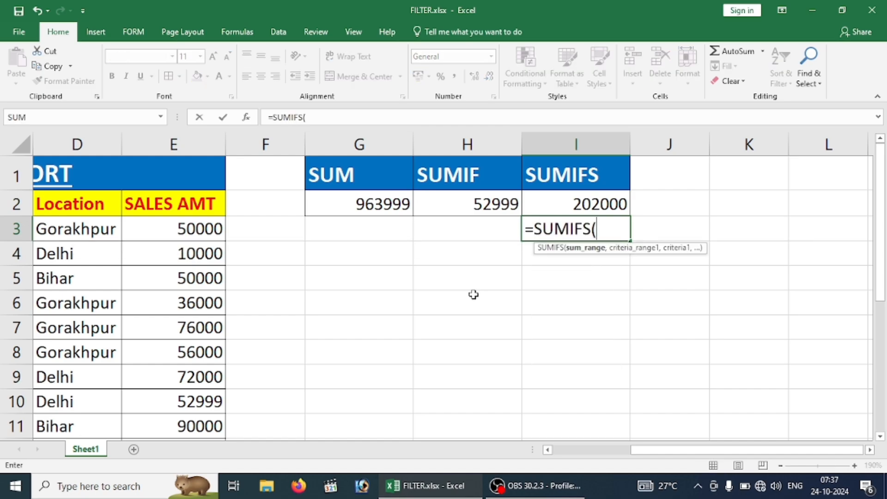
pyautogui.click(177, 228)
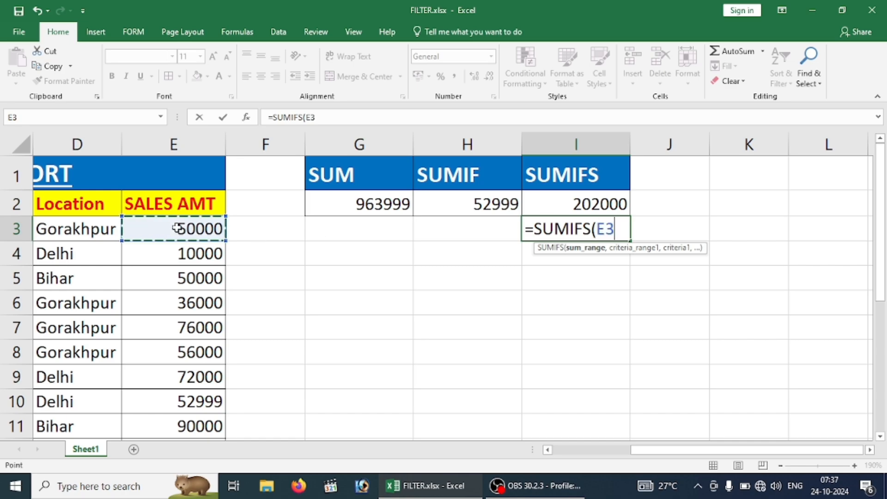
pyautogui.hotkey('ctrl', 'shift', 'Down')
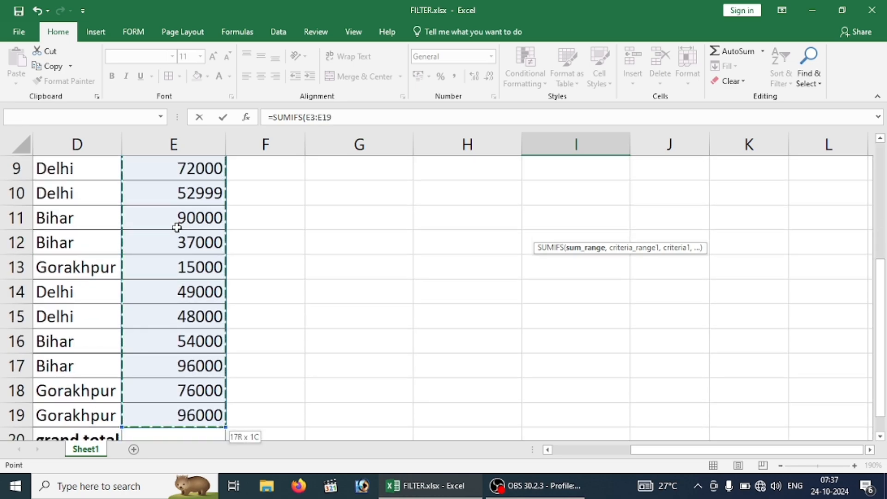
pyautogui.write(',')
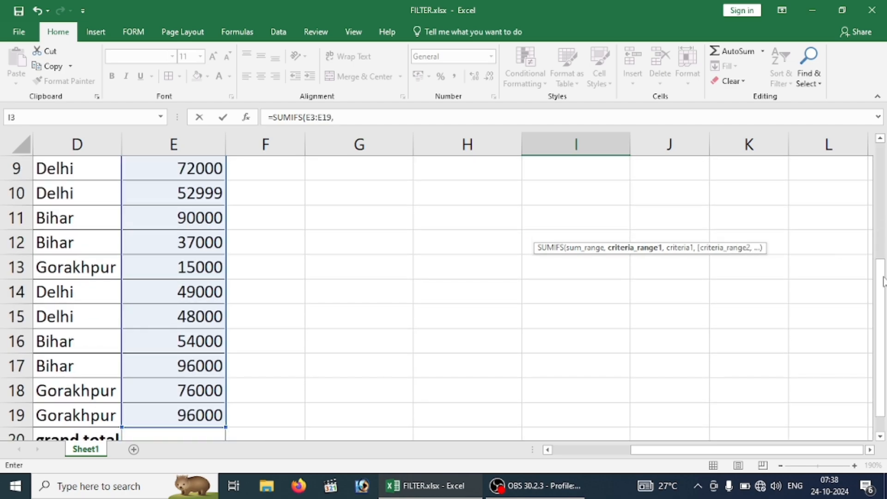
# Add the department range C3:C19 as the first criteria range of the SUMIFS formula in I3.
pyautogui.moveTo(881, 283); pyautogui.dragTo(876, 163)
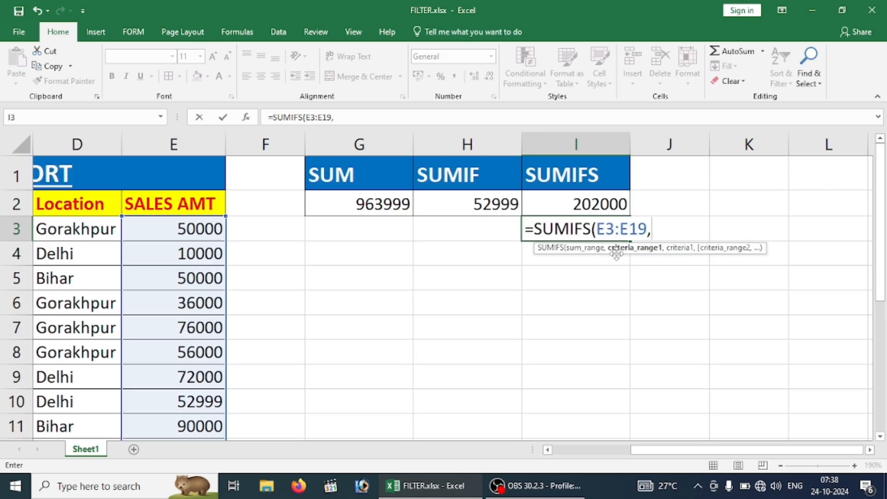
pyautogui.press('Left')
pyautogui.press('Left')
pyautogui.press('Left')
pyautogui.press('Left')
pyautogui.press('Left')
pyautogui.press('Left')
pyautogui.press('Left')
pyautogui.press('Left')
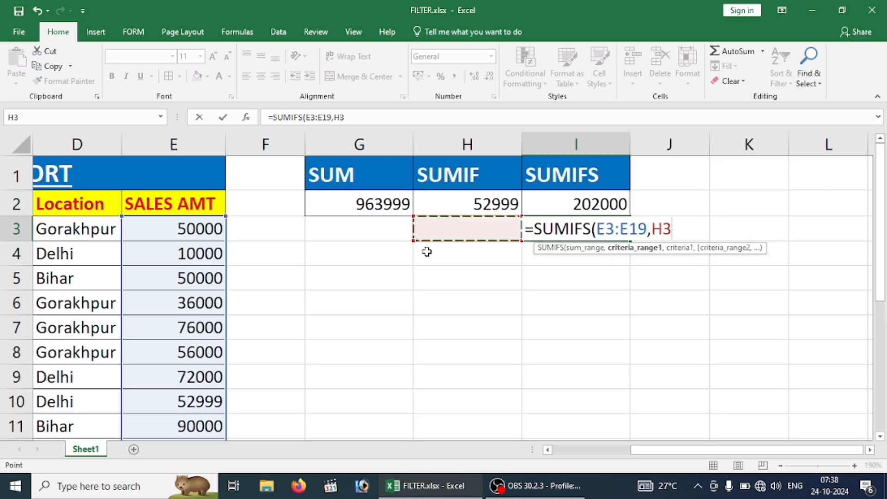
pyautogui.press('Right')
pyautogui.press('Right')
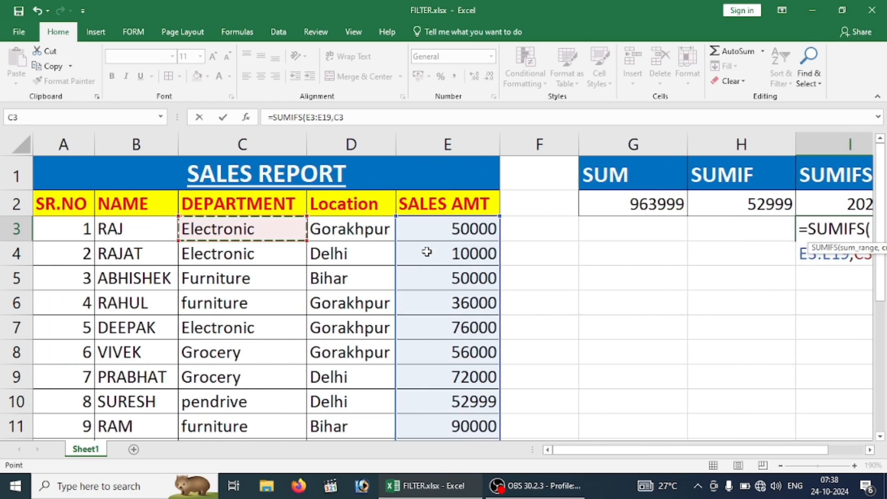
pyautogui.hotkey('ctrl', 'shift', 'Down')
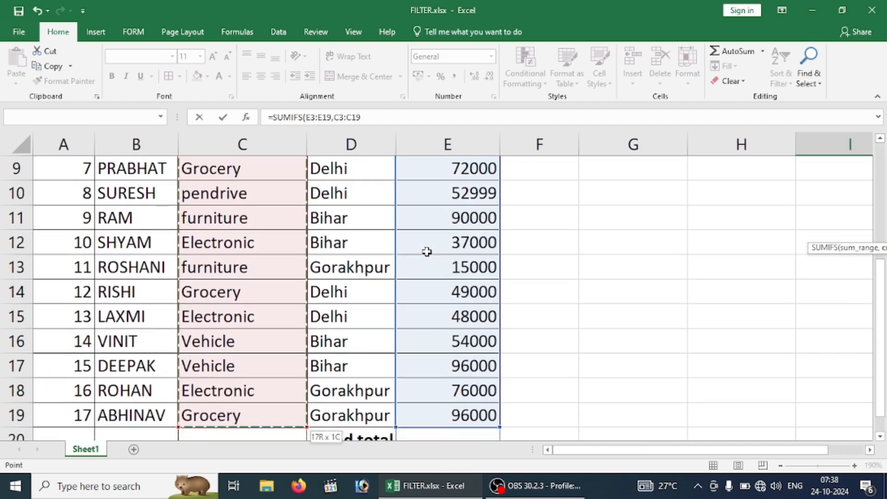
pyautogui.hotkey('ctrl', 'shift', 'Down')
pyautogui.hotkey('ctrl', 'shift', 'Up')
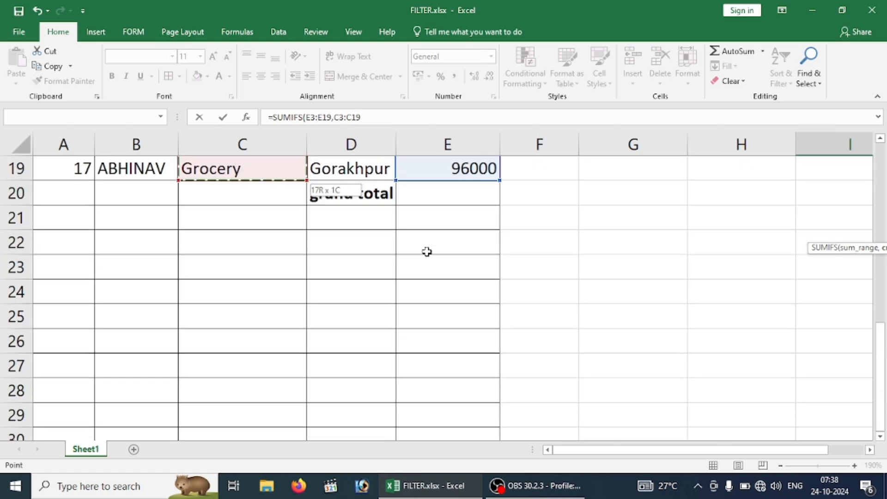
pyautogui.write(',')
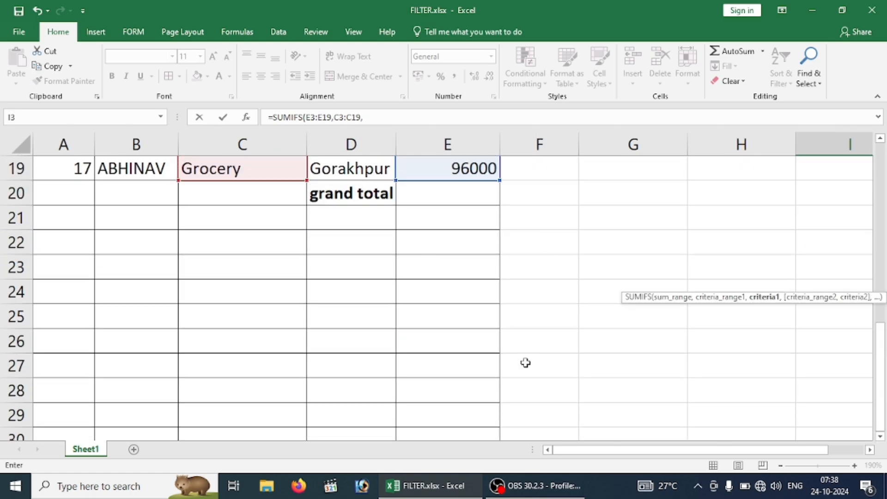
# Enter "furniture" as the department criterion in the I3 SUMIFS formula.
pyautogui.moveTo(627, 449); pyautogui.dragTo(754, 441)
pyautogui.moveTo(886, 358); pyautogui.dragTo(881, 164)
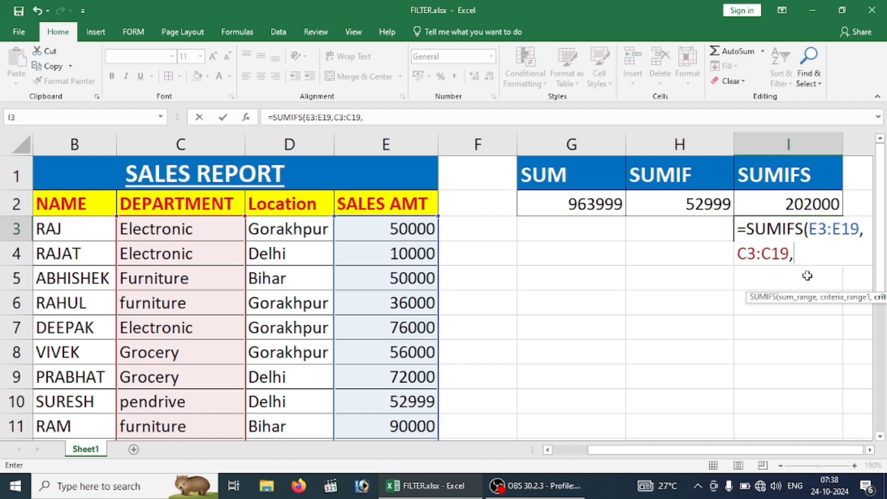
pyautogui.write('"')
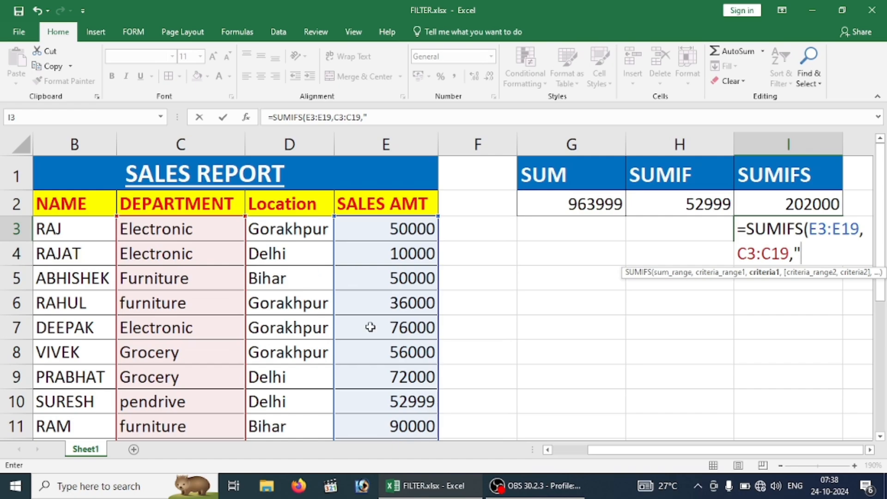
pyautogui.write('furnitre')
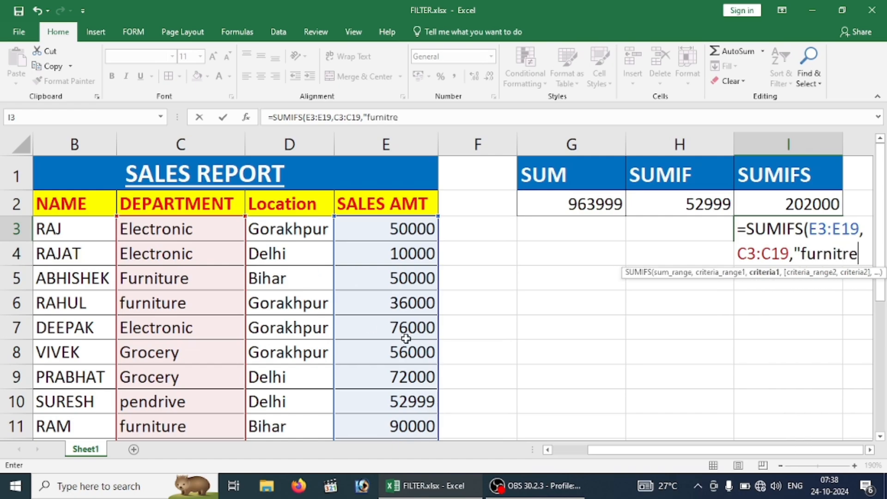
pyautogui.press('BackSpace')
pyautogui.press('BackSpace')
pyautogui.write('ure"')
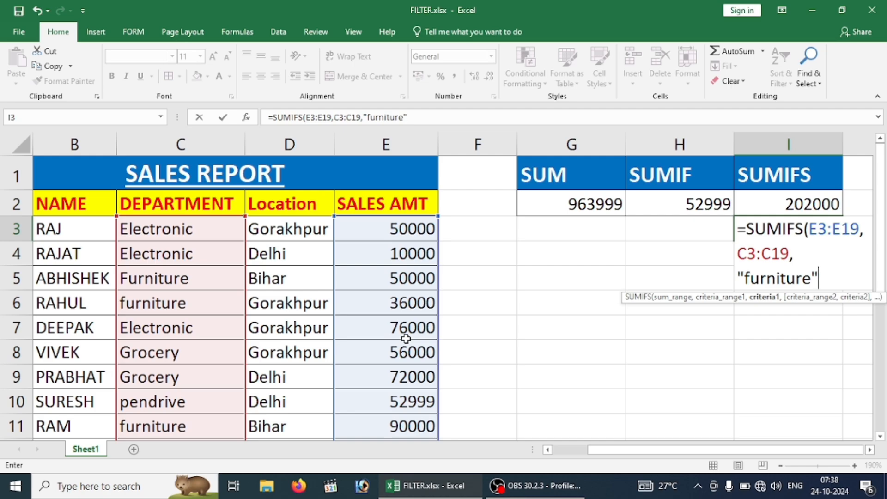
pyautogui.write(',')
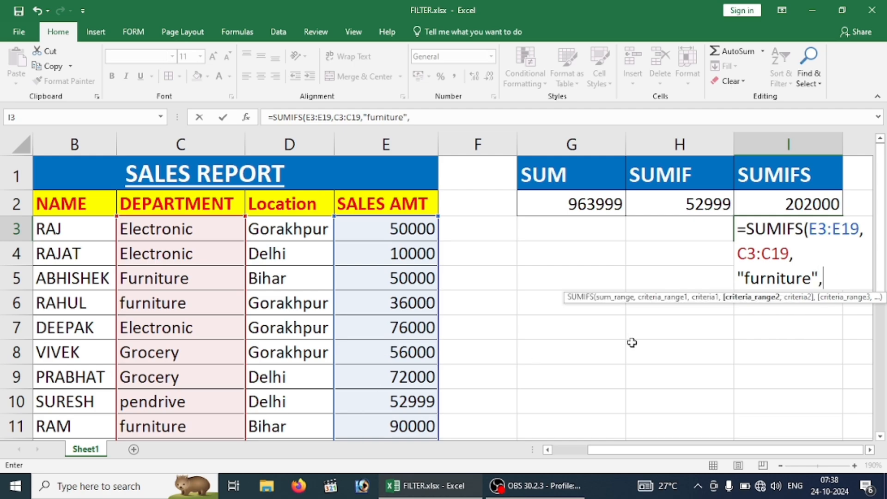
# Add the location range D3:D19 as the second criteria range of the SUMIFS formula in I3.
pyautogui.click(276, 234)
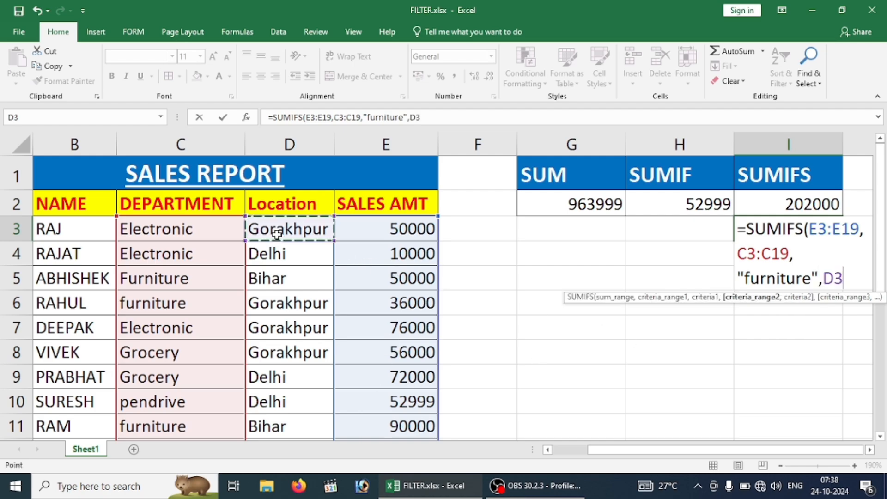
pyautogui.hotkey('shift', 'Down')
pyautogui.hotkey('shift', 'Down')
pyautogui.hotkey('shift', 'Down')
pyautogui.hotkey('shift', 'Down')
pyautogui.hotkey('shift', 'Down')
pyautogui.hotkey('shift', 'Down')
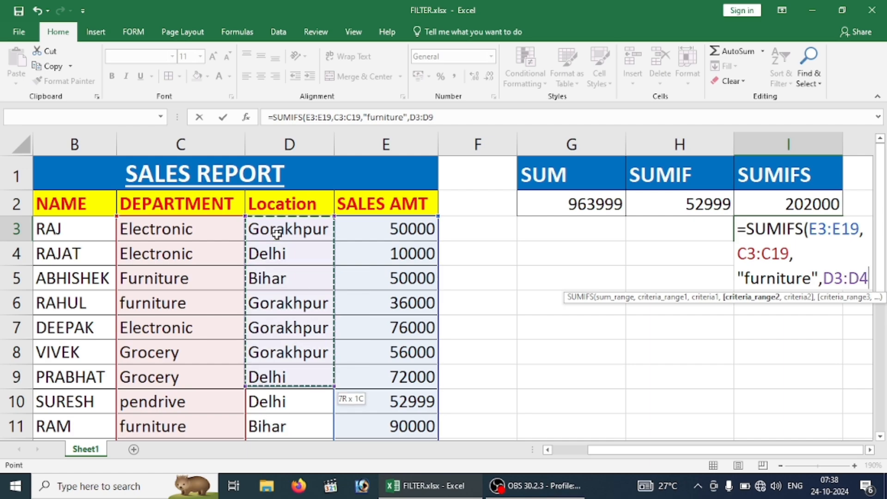
pyautogui.hotkey('shift', 'Down')
pyautogui.hotkey('shift', 'Down')
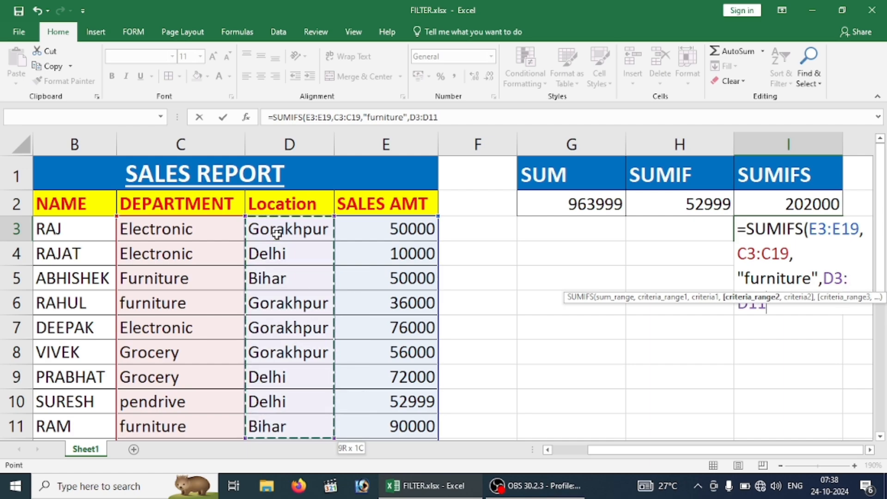
pyautogui.hotkey('ctrl', 'shift', 'Down')
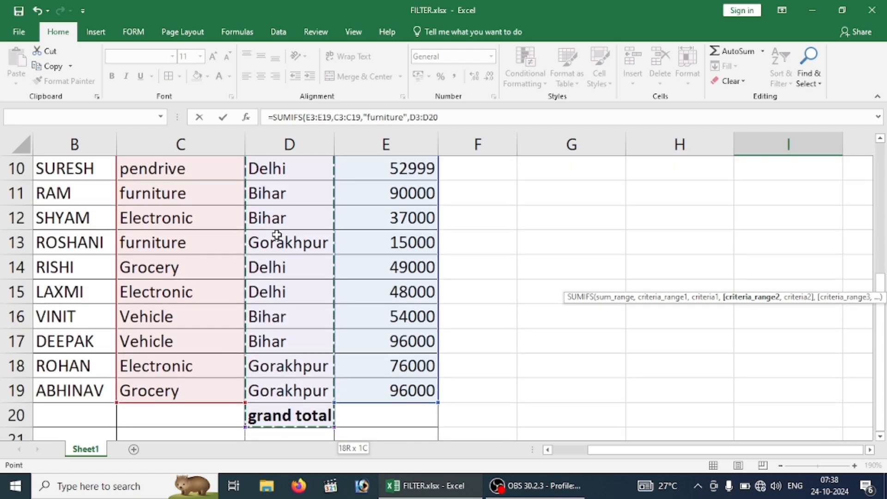
pyautogui.click(271, 382)
pyautogui.moveTo(271, 382); pyautogui.dragTo(286, 229)
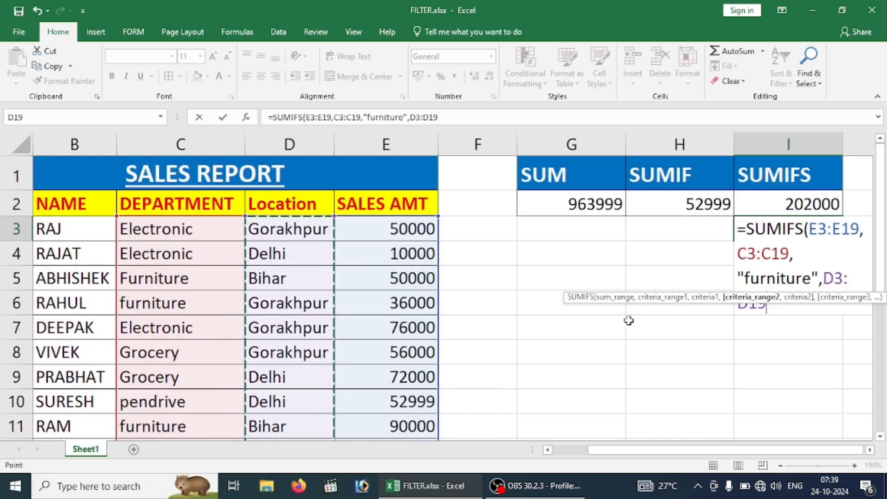
# Complete the SUMIFS formula in I3 with "BIHAR" as the location criterion, enter it, and select I3 to review the formula.
pyautogui.write(',"')
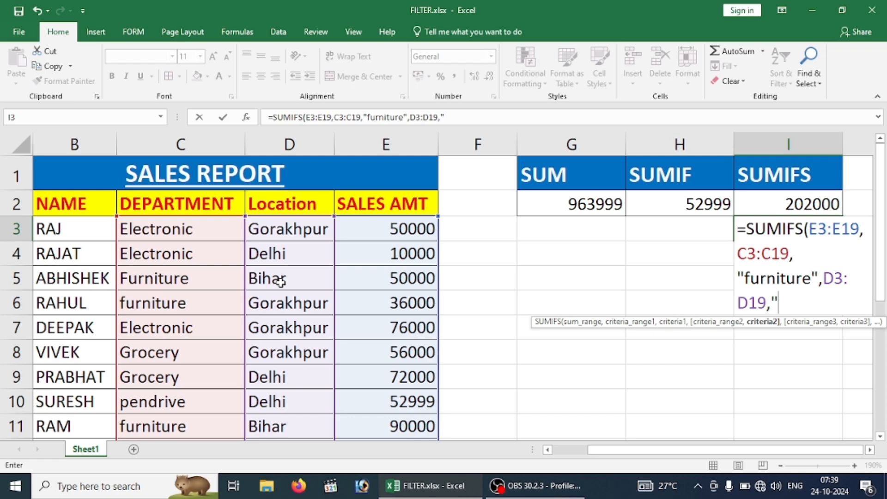
pyautogui.write('BIHAR"')
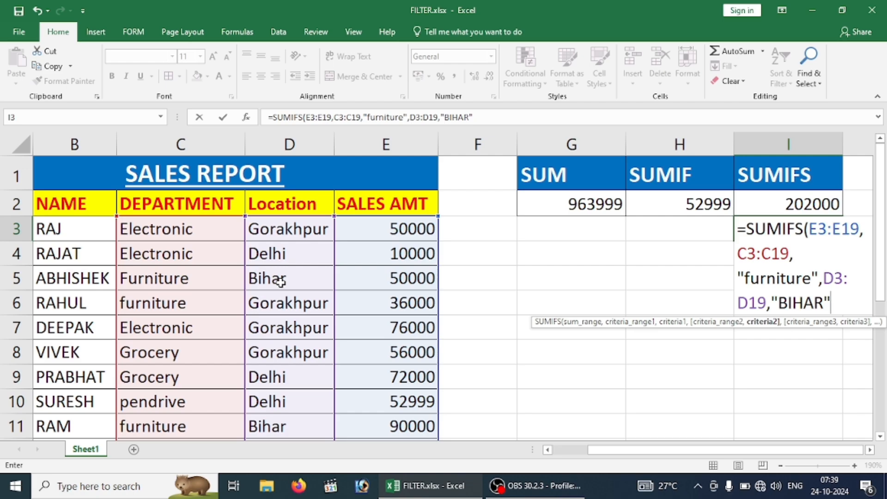
pyautogui.write(')')
pyautogui.press('Return')
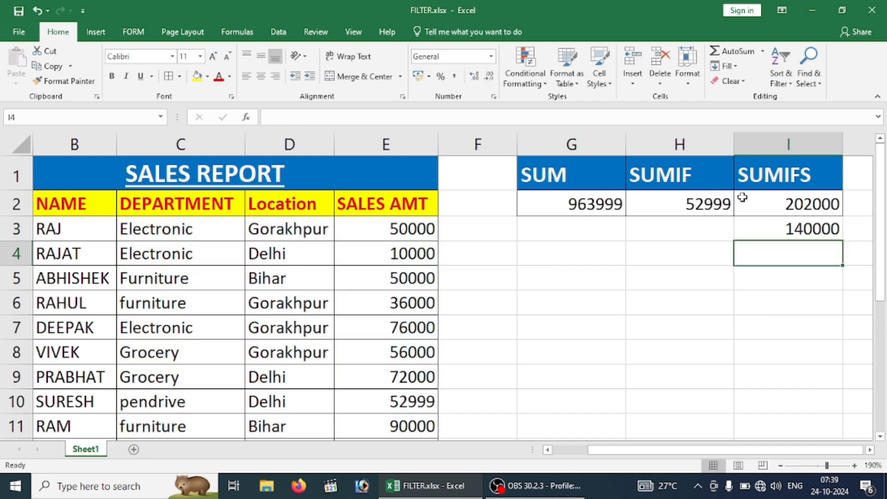
pyautogui.click(801, 230)
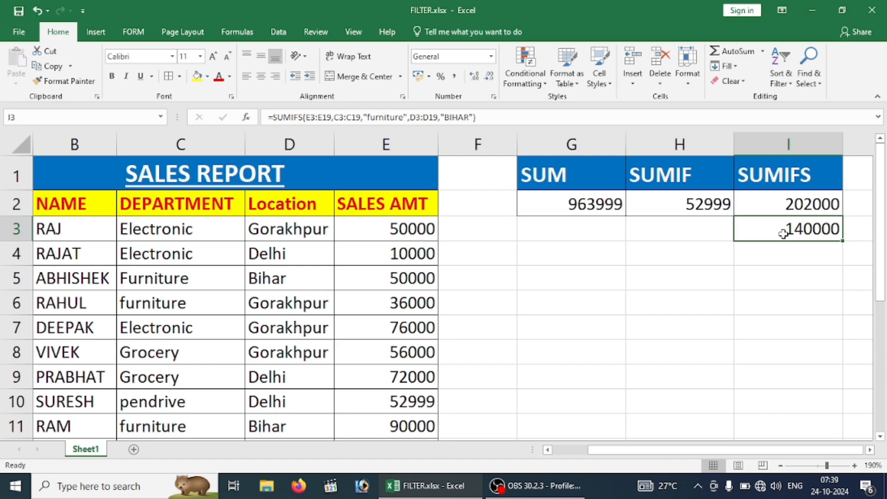
pyautogui.press('Left')
pyautogui.press('Left')
pyautogui.press('Left')
pyautogui.press('Left')
pyautogui.press('Left')
pyautogui.press('Left')
pyautogui.press('Left')
pyautogui.press('Left')
pyautogui.press('Right')
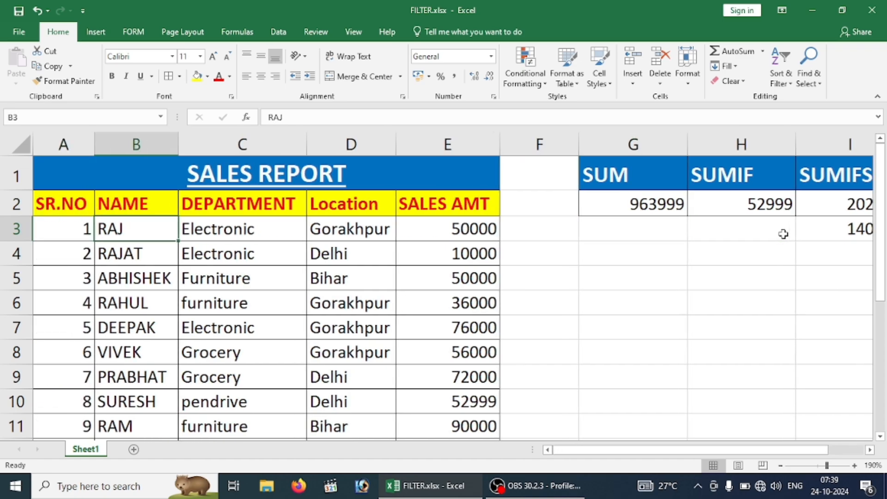
pyautogui.press('Right')
pyautogui.press('Right')
pyautogui.press('Right')
pyautogui.press('Right')
pyautogui.press('Right')
pyautogui.press('Right')
pyautogui.press('Right')
pyautogui.press('Right')
pyautogui.press('Right')
pyautogui.press('Right')
pyautogui.press('Right')
pyautogui.press('Right')
pyautogui.press('Right')
pyautogui.press('Right')
pyautogui.press('Right')
pyautogui.press('Right')
pyautogui.press('Right')
pyautogui.press('Left')
pyautogui.press('Left')
pyautogui.press('Left')
pyautogui.press('Left')
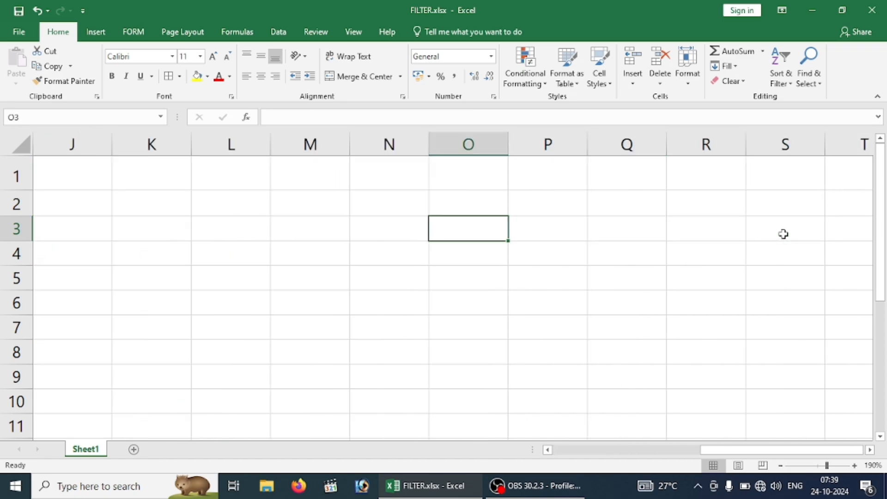
pyautogui.press('Left')
pyautogui.press('Left')
pyautogui.press('Left')
pyautogui.press('Left')
pyautogui.press('Left')
pyautogui.press('Left')
pyautogui.press('Left')
pyautogui.press('Left')
pyautogui.press('Left')
pyautogui.press('Left')
pyautogui.press('Up')
pyautogui.press('Up')
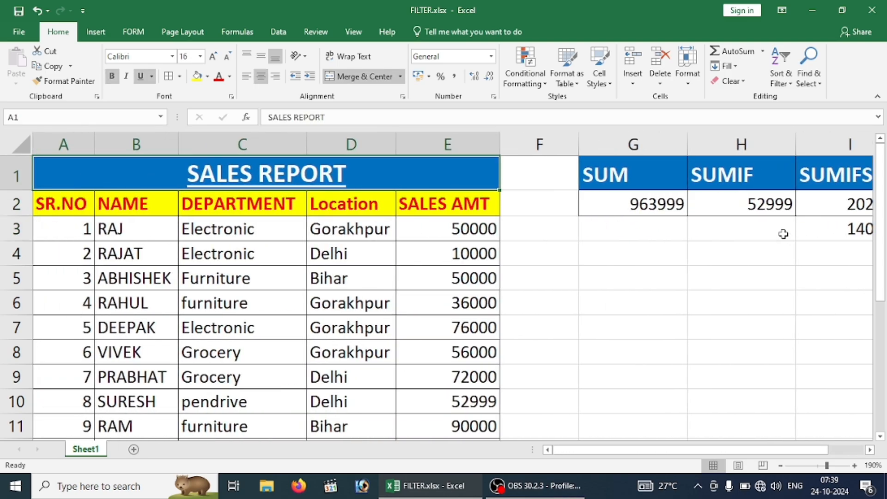
pyautogui.press('Right')
pyautogui.press('Right')
pyautogui.press('Right')
pyautogui.press('Right')
pyautogui.press('Right')
pyautogui.press('Right')
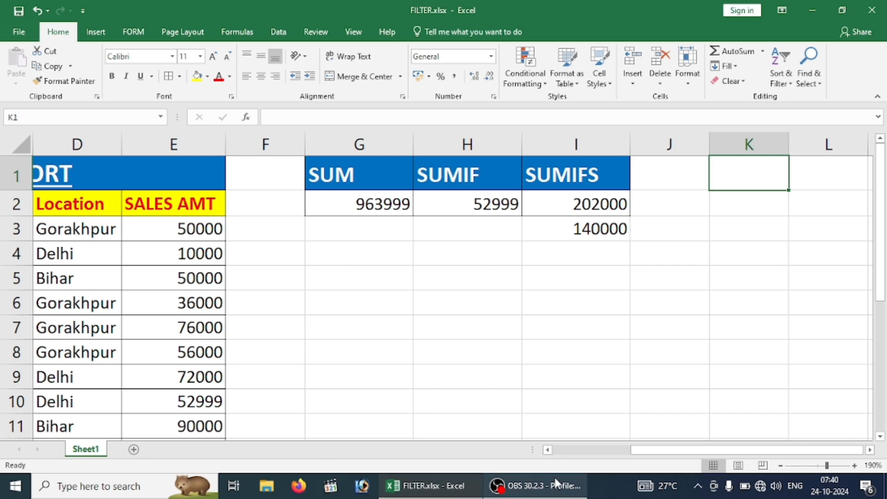
pyautogui.click(512, 322)
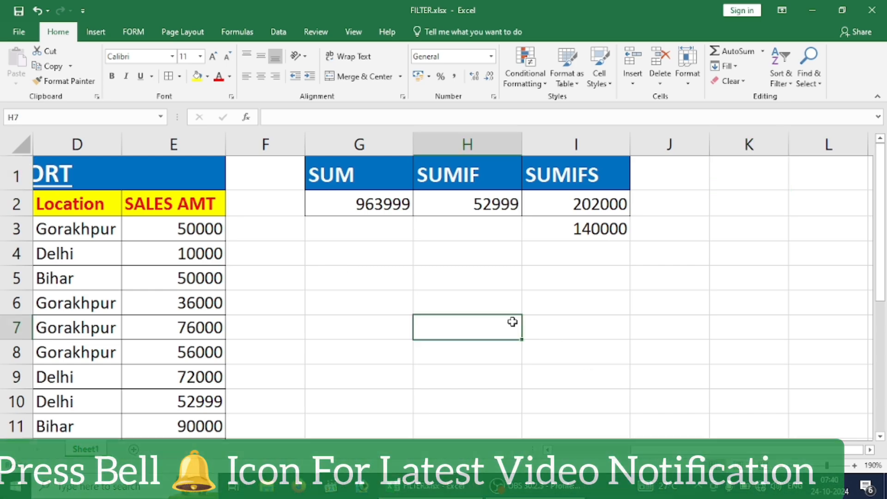